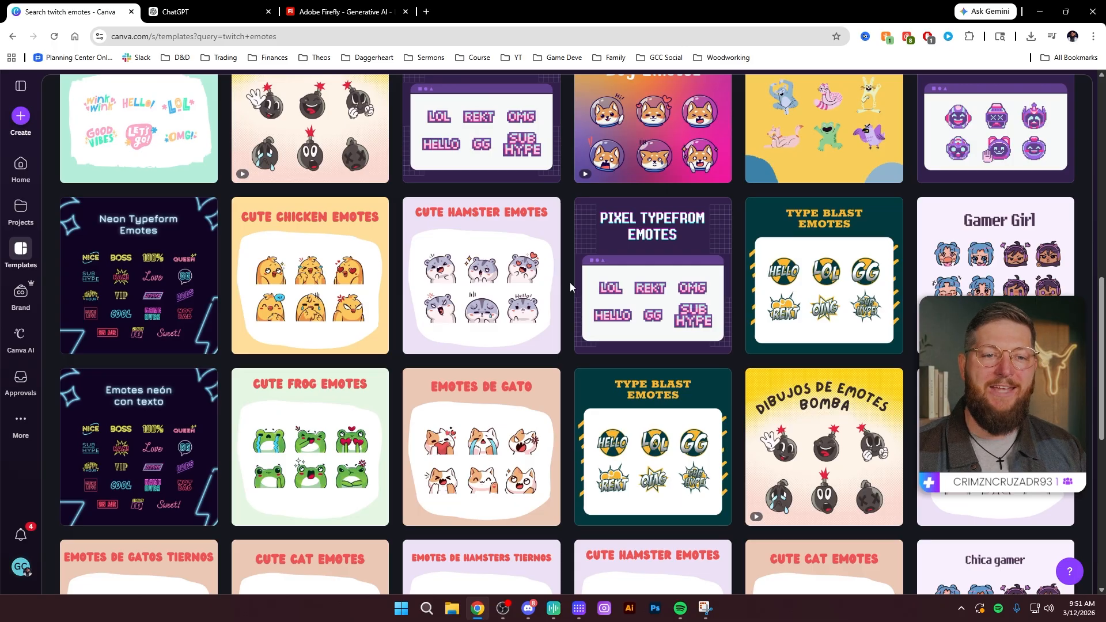
Step: In ChatGPT, start a message asking it to write a prompt for nano banana for a set of pixel based twitch emotes of myself
left_click(344, 11)
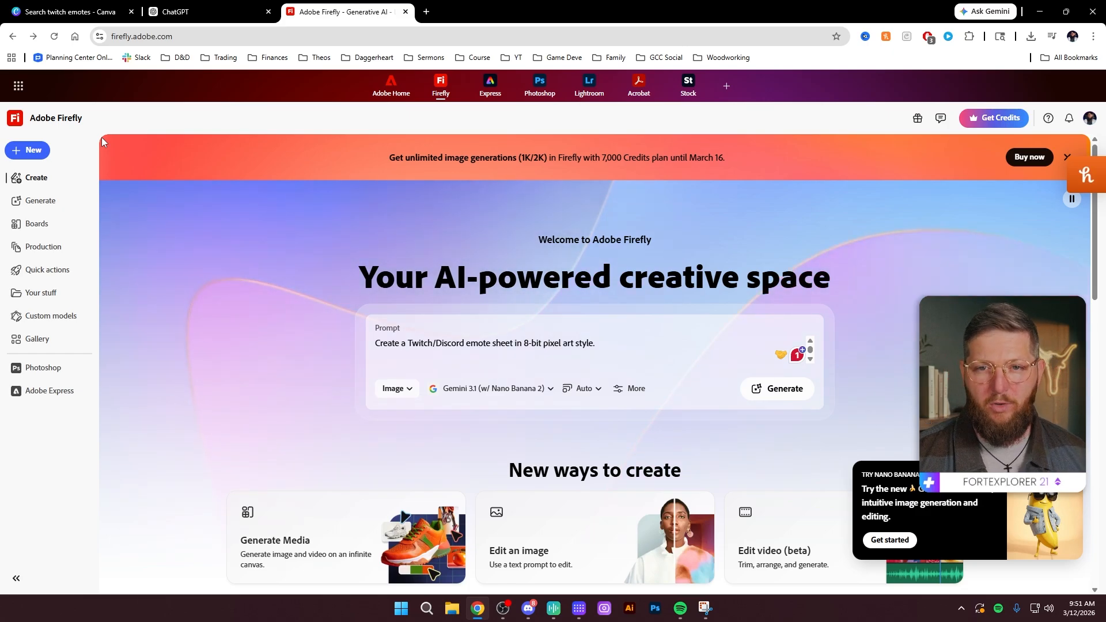
left_click(195, 16)
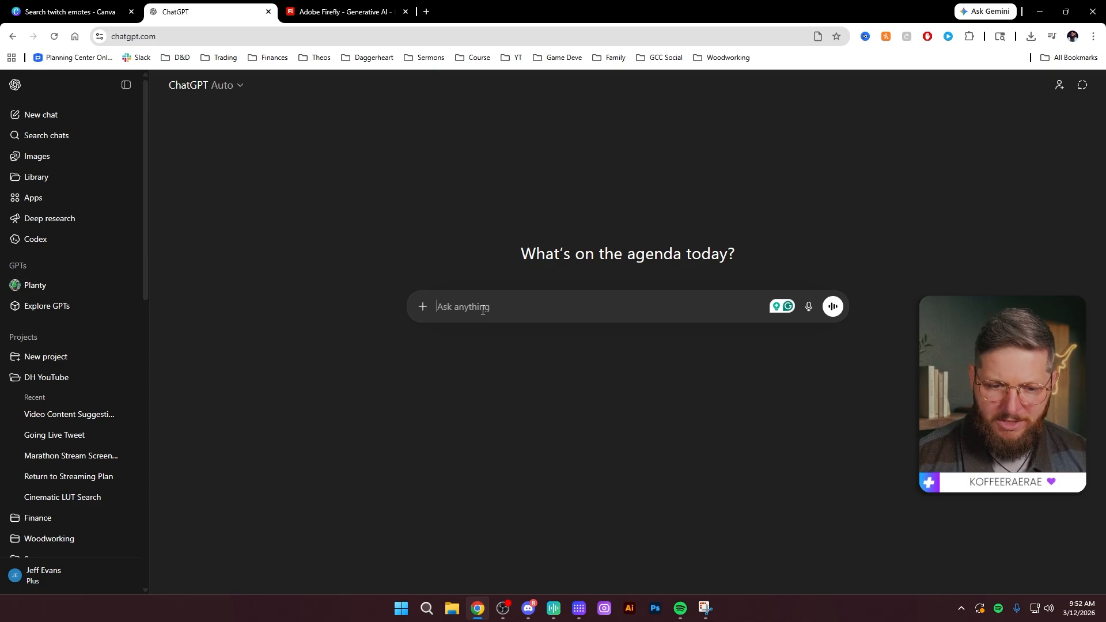
type("Write a prom")
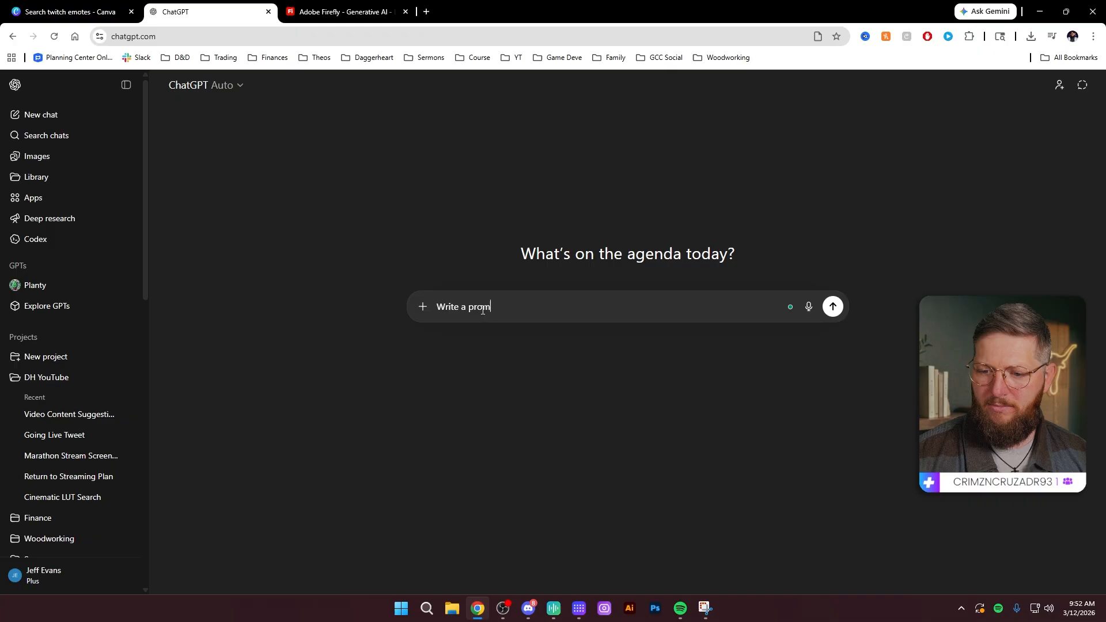
type("pt for nano banana for")
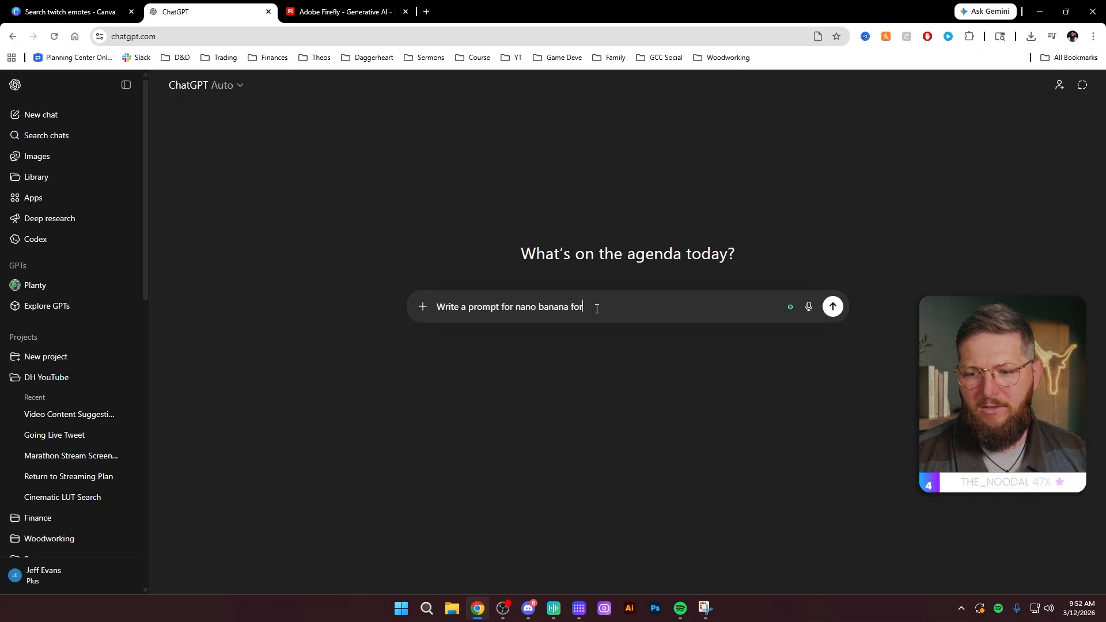
type(" a set of pixel ")
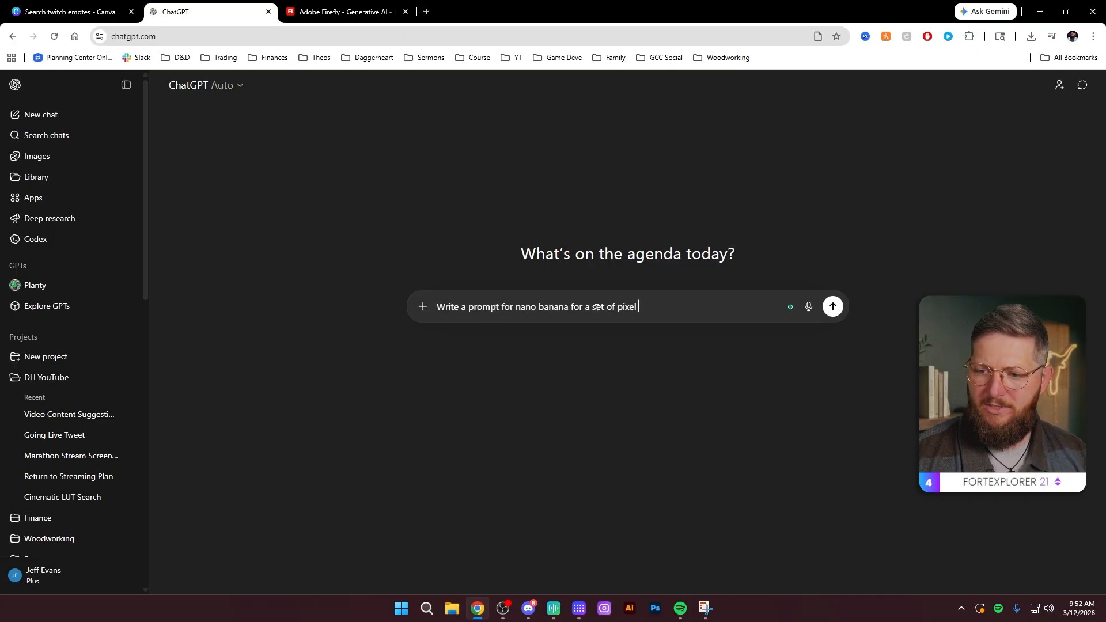
type("based twitch emotes of myself. They should bne")
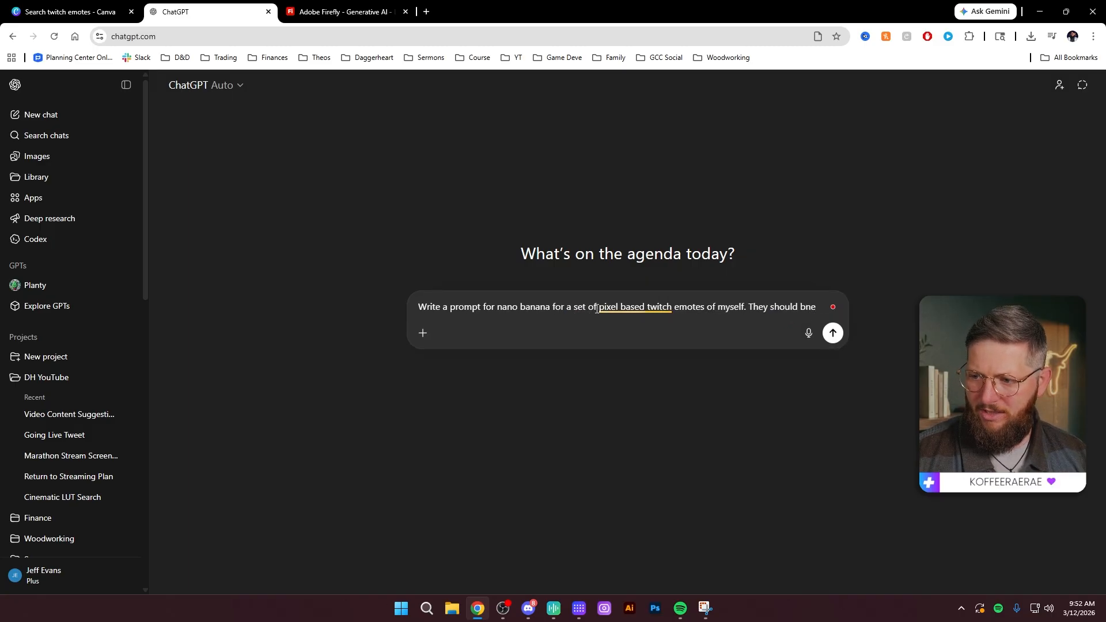
Step: Add to the message that the emotes should be Stardew Valley themed and have a variety of poses
key("BackSpace")
key("BackSpace")
type("e stardew valley themed")
mouse_move(459, 323)
left_click(456, 353)
type("and h")
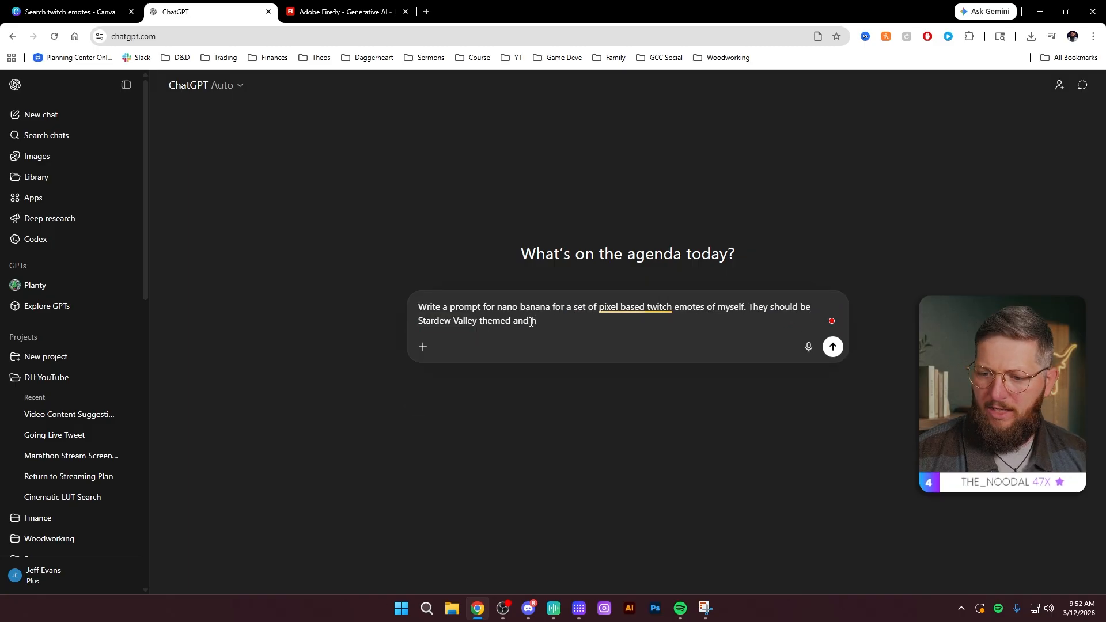
type("ave a variety of posses.")
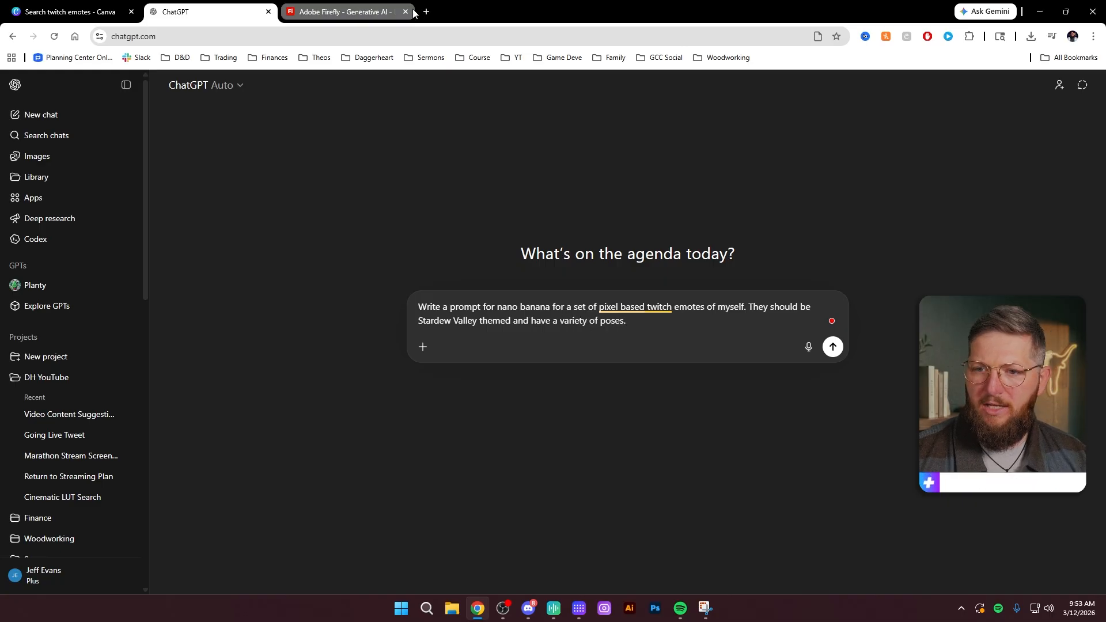
Step: Search Google for "stardew valley characters" in a new browser tab
left_click(426, 12)
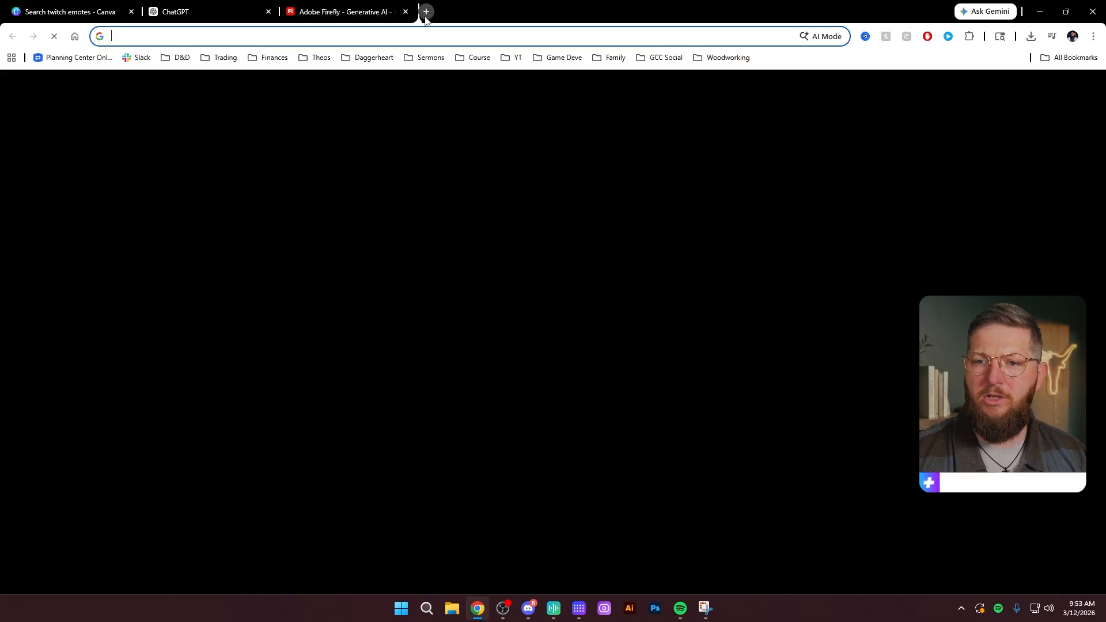
type("staer")
key("BackSpace")
key("BackSpace")
key("BackSpace")
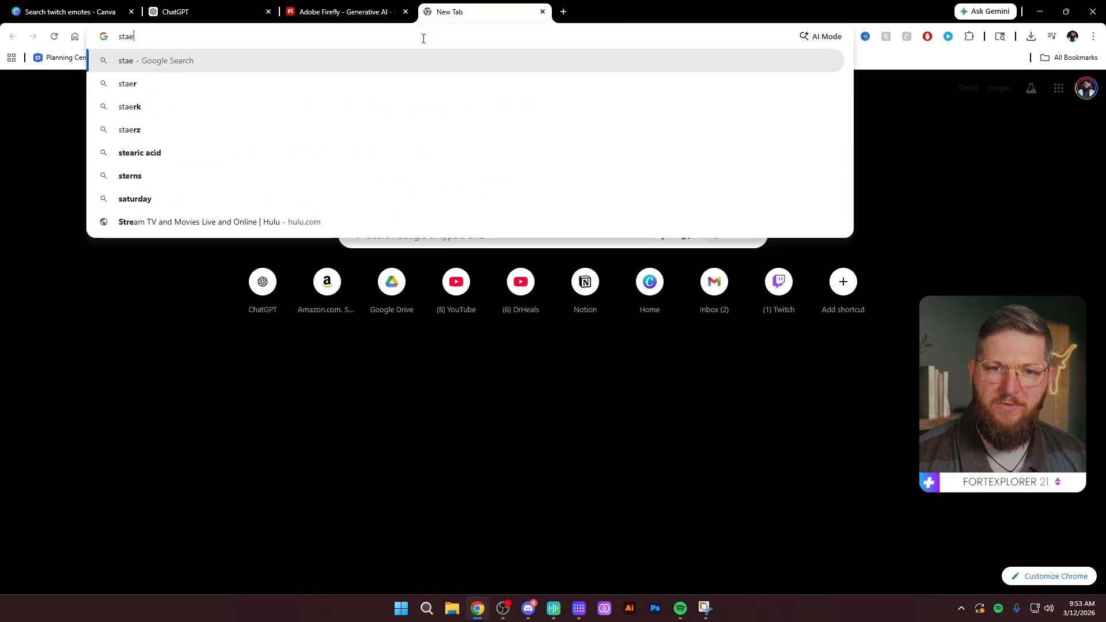
type("ardew valley characters")
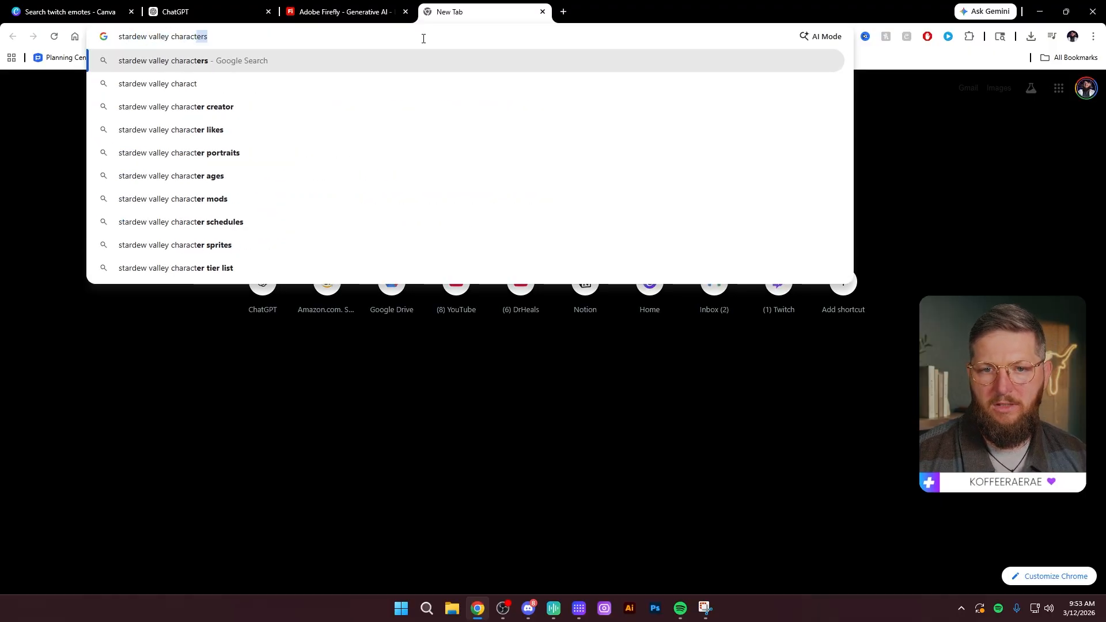
key("Return")
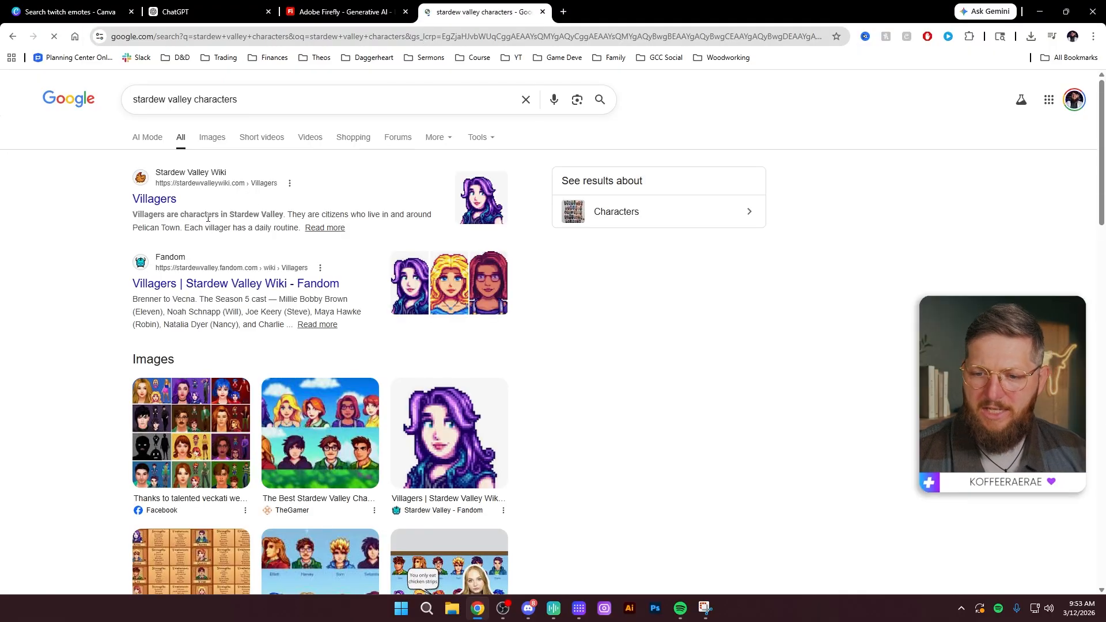
Step: Copy the PC Gamer character line-up from the image results and attach it to the ChatGPT message
left_click(209, 138)
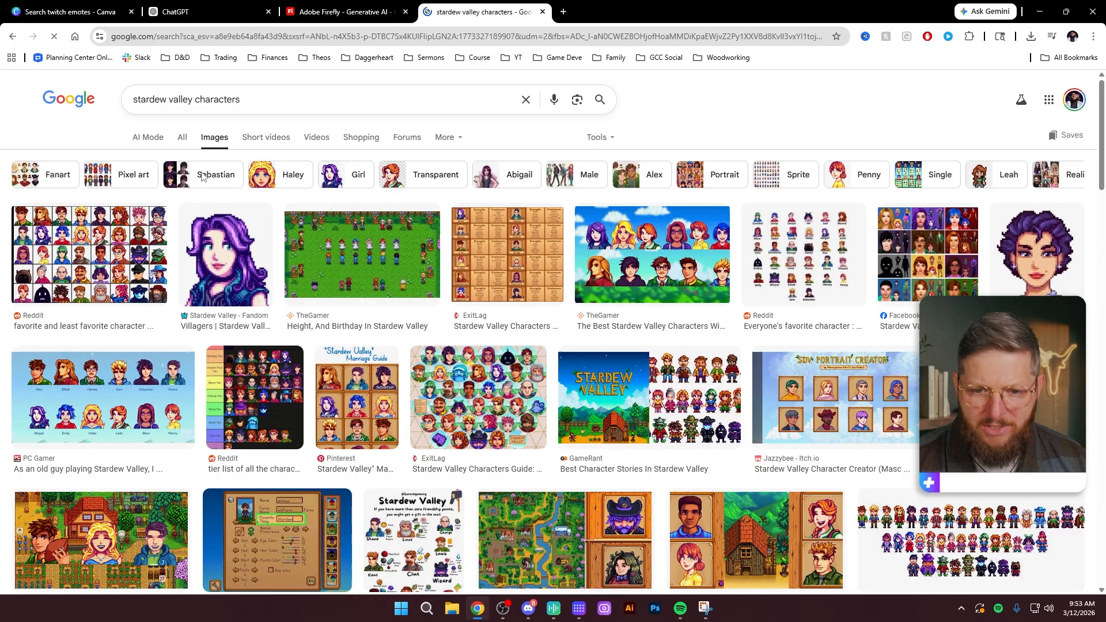
scroll(273, 284, "down", 2)
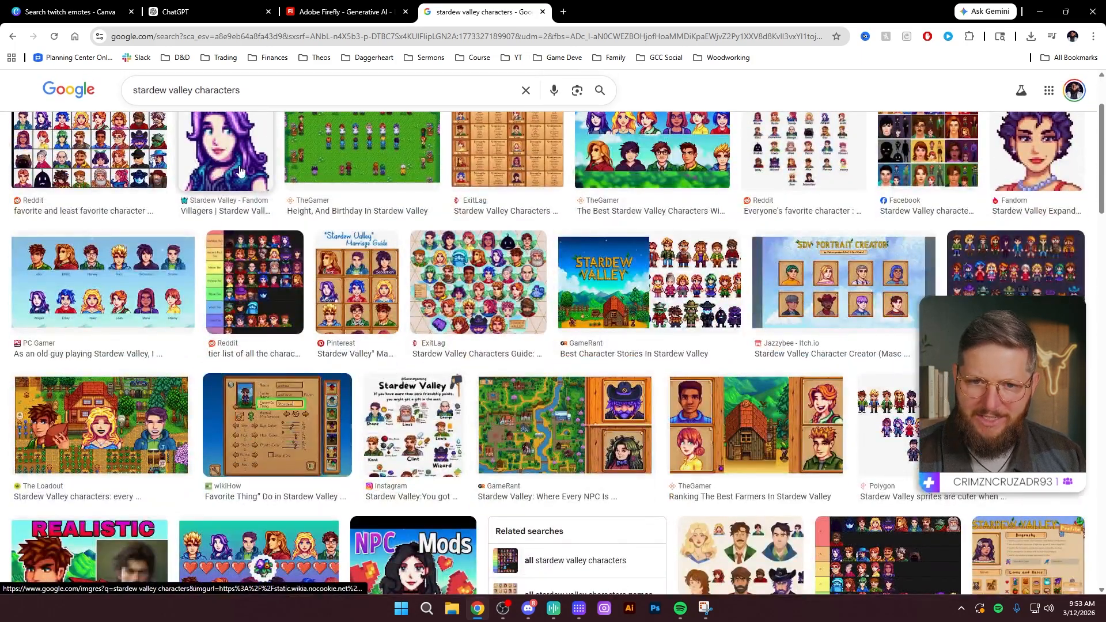
left_click(103, 282)
right_click(822, 282)
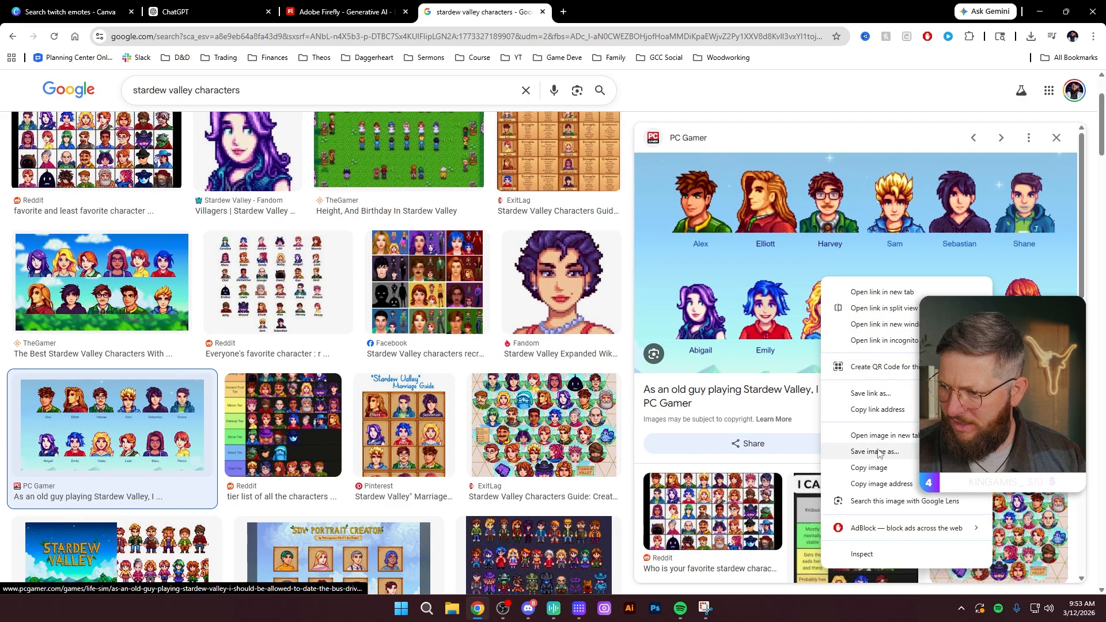
left_click(847, 451)
left_click(202, 11)
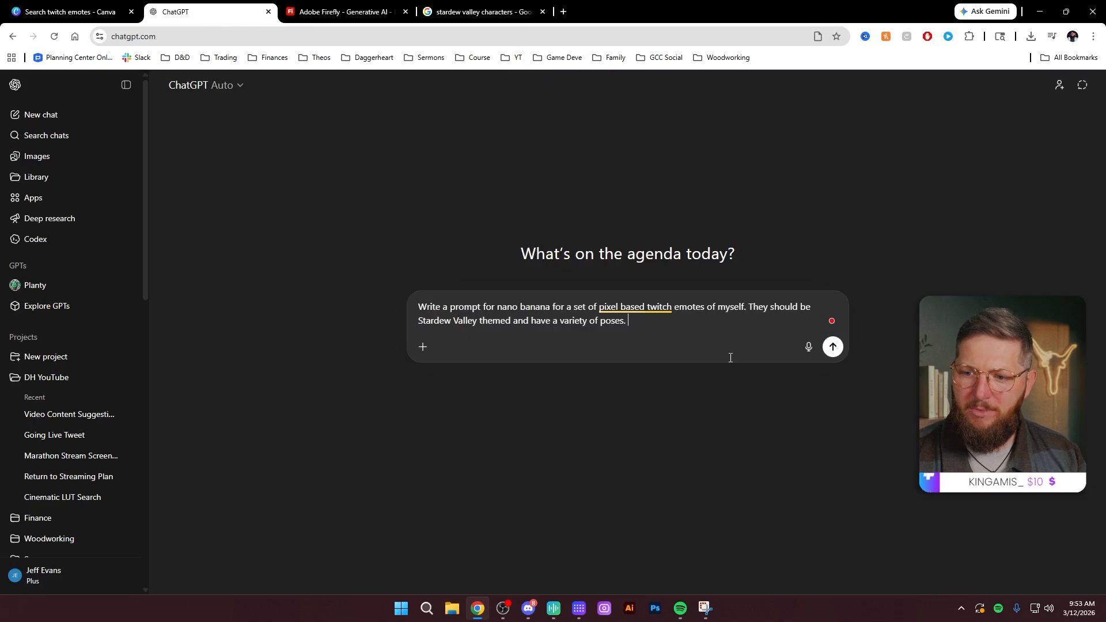
key("ctrl+v")
Step: Add the instruction "Use the first image as the reference to the pixel art style." to the message
type("Use the first image as the r")
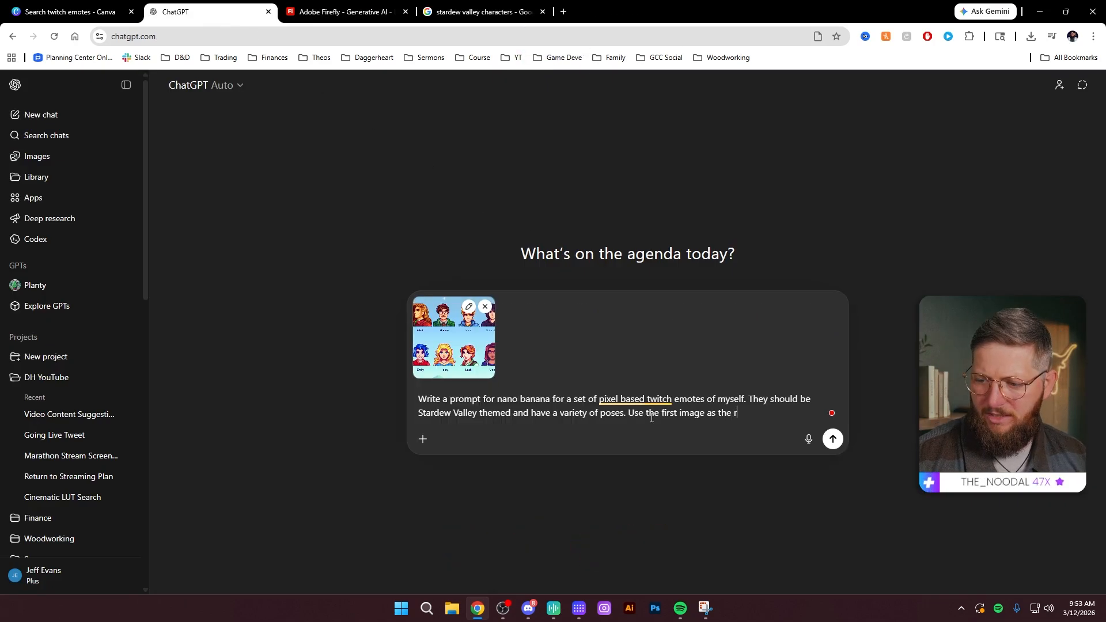
type("eference to teh pi")
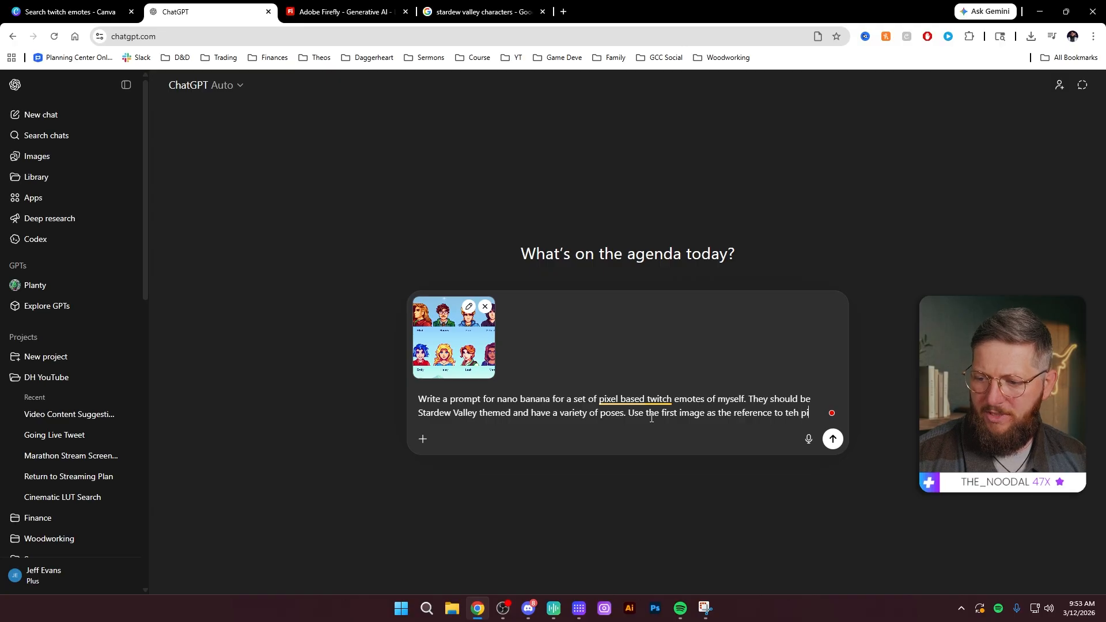
key("BackSpace")
key("BackSpace")
key("BackSpace")
key("BackSpace")
key("BackSpace")
type("he pixel art style. The")
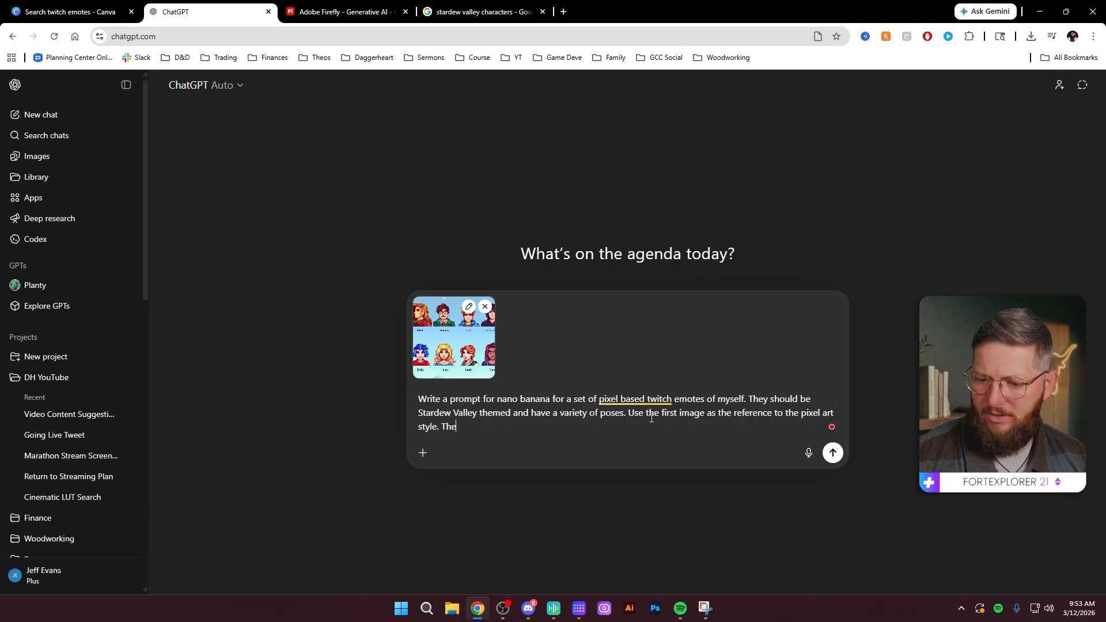
Step: Add a sentence to the message asking for the emotes on a white background
type(" emote")
key("BackSpace")
key("BackSpace")
key("BackSpace")
key("BackSpace")
key("BackSpace")
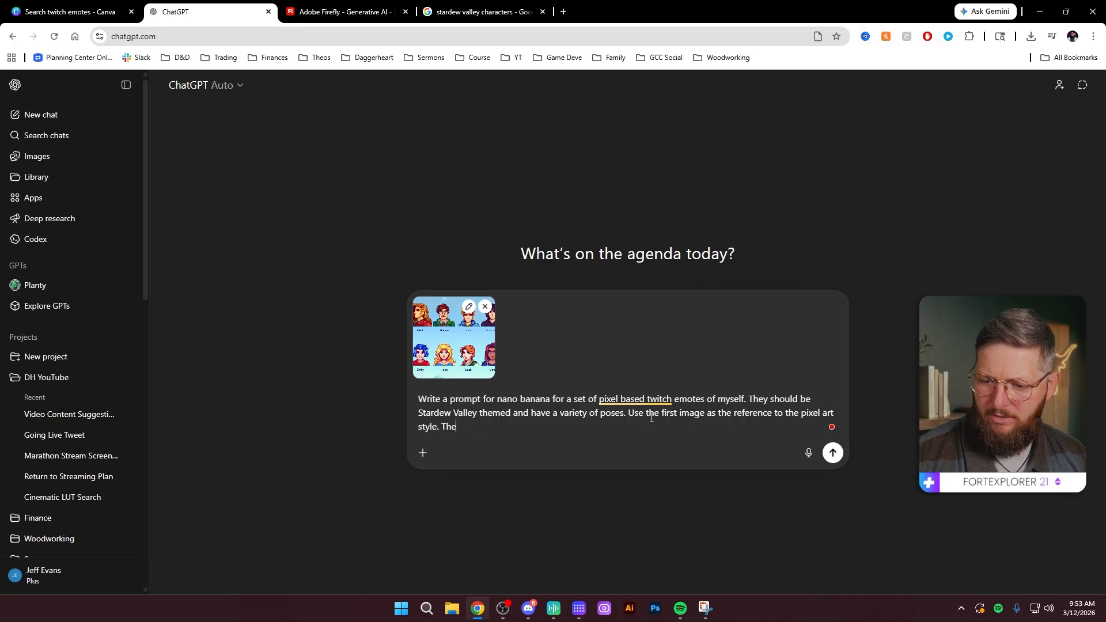
type("emotes should be onea")
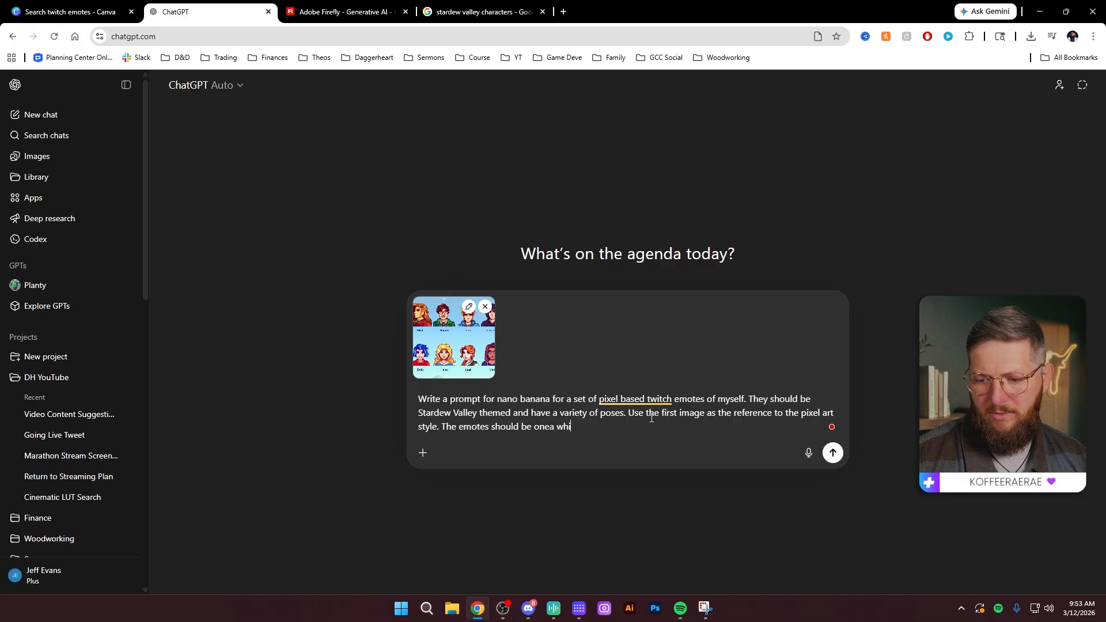
key("BackSpace")
type("a white background.")
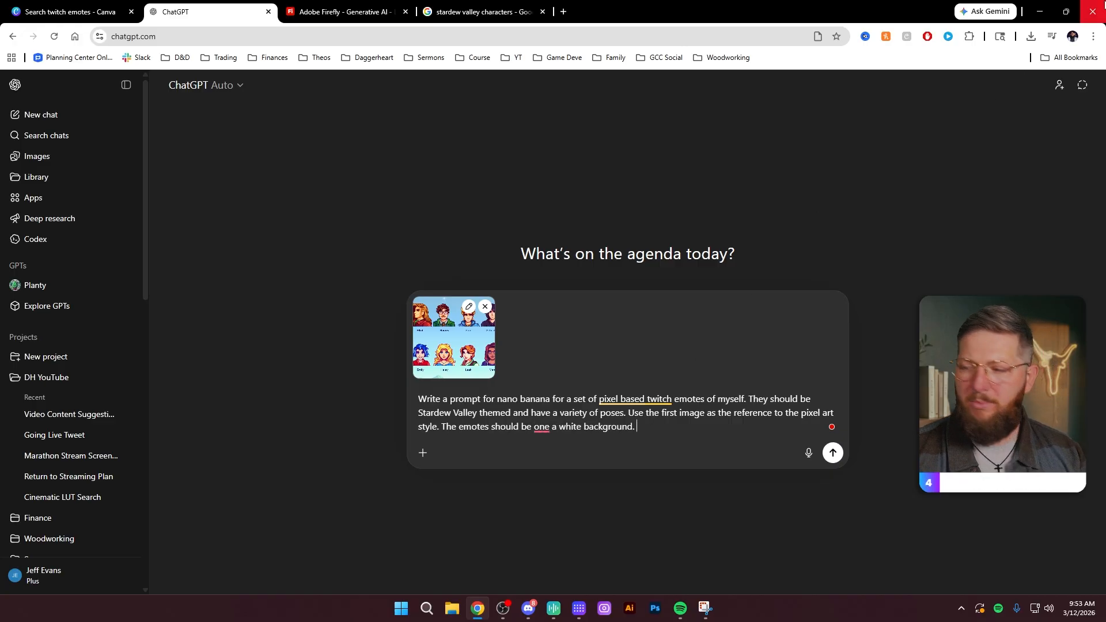
Step: Attach the downloaded "Firefly_Gemini Flash_Create a super high quality head 717590 xQM.png" as the second image and check its full-size preview
left_click(1031, 35)
left_click_drag(945, 121, 667, 399)
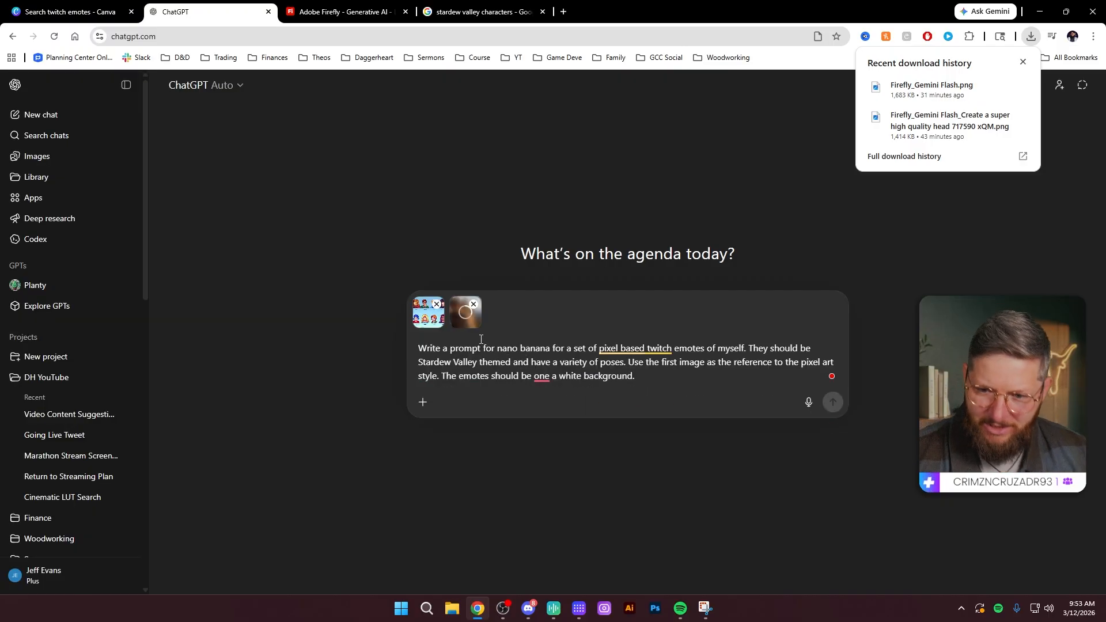
left_click(463, 321)
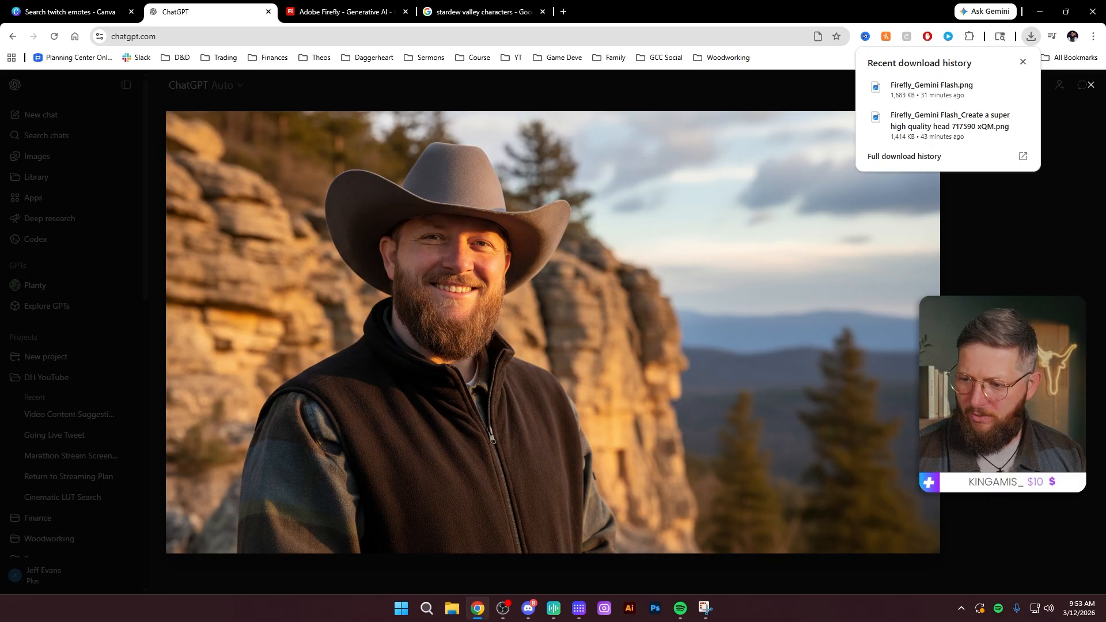
left_click(1091, 85)
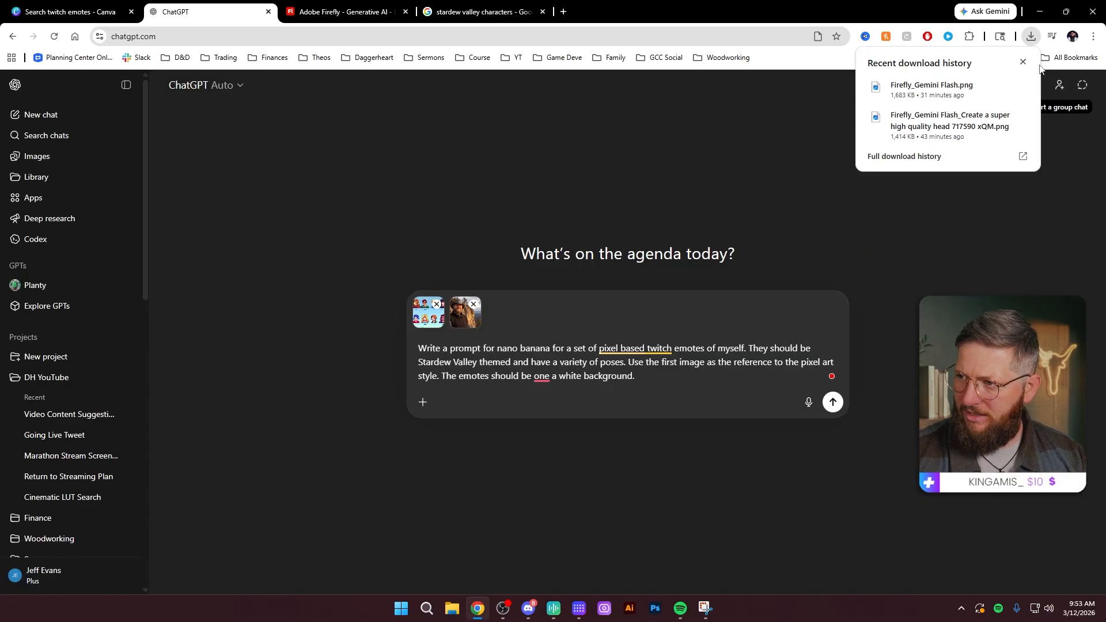
Step: Add the instruction "Use the second image of me as a reference for the look of the emotes." to the message
type("Use the seon")
key("BackSpace")
type("cond image of")
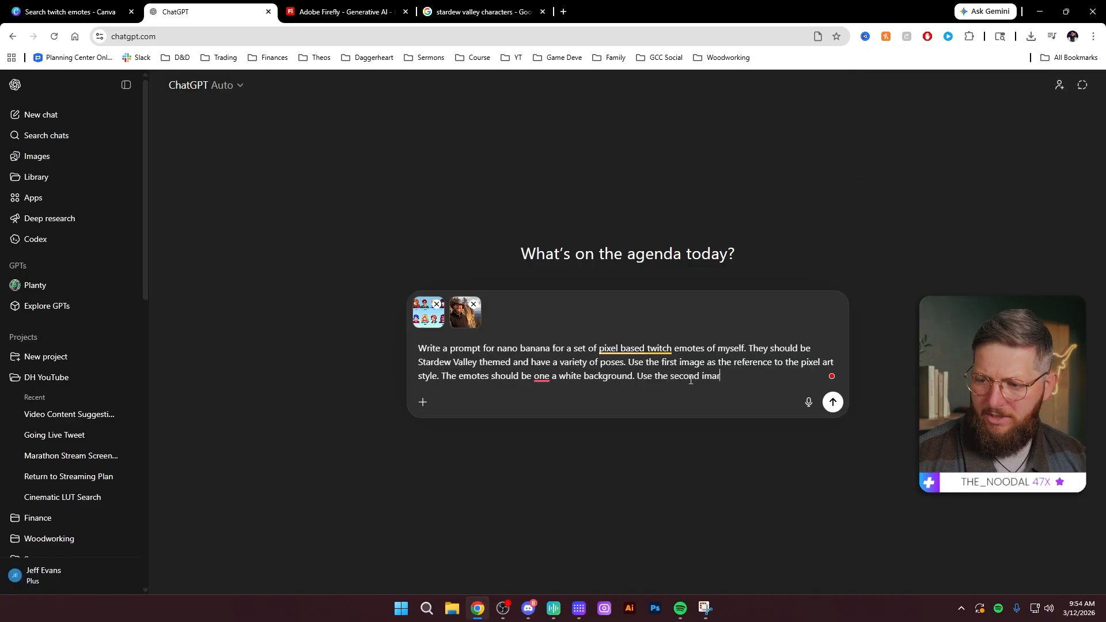
type(" me as a reference for ")
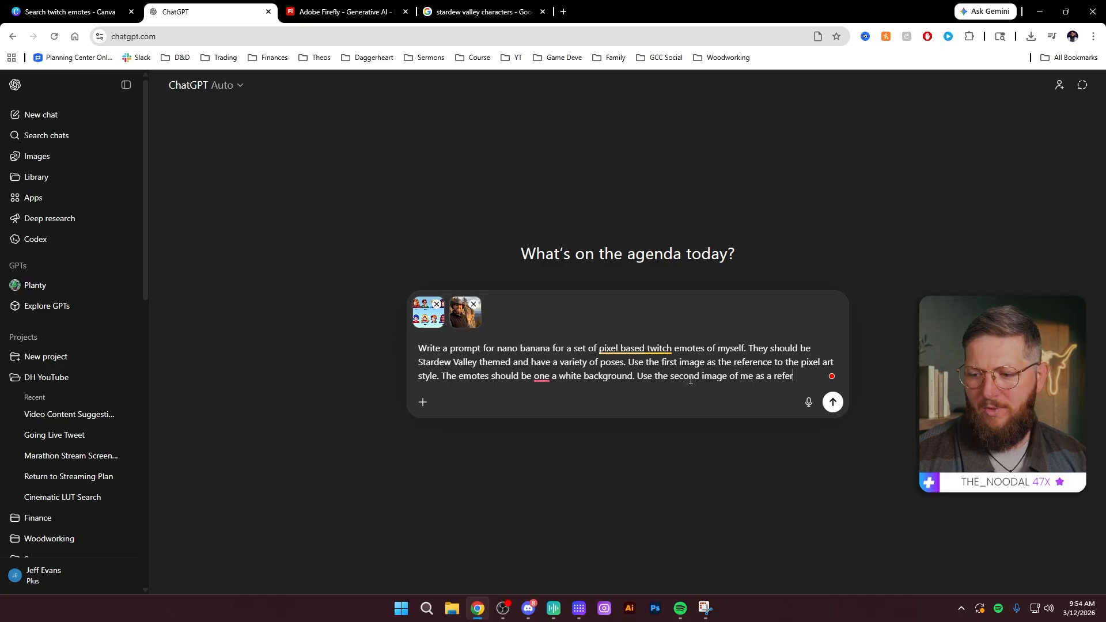
type("the ")
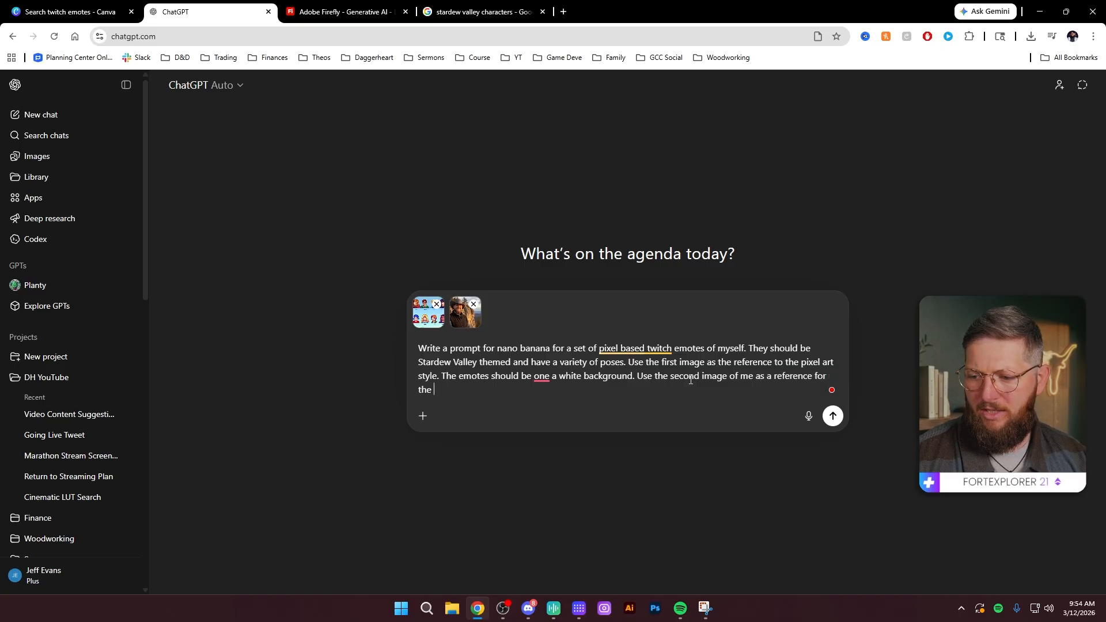
type("look of the ")
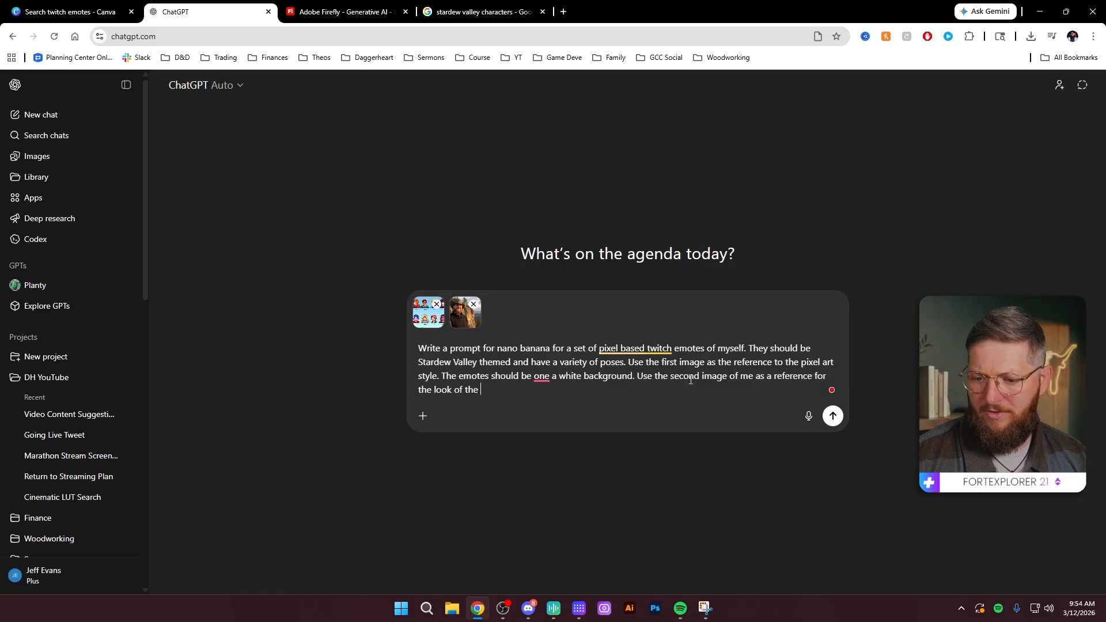
type("emotes. I want it ot be")
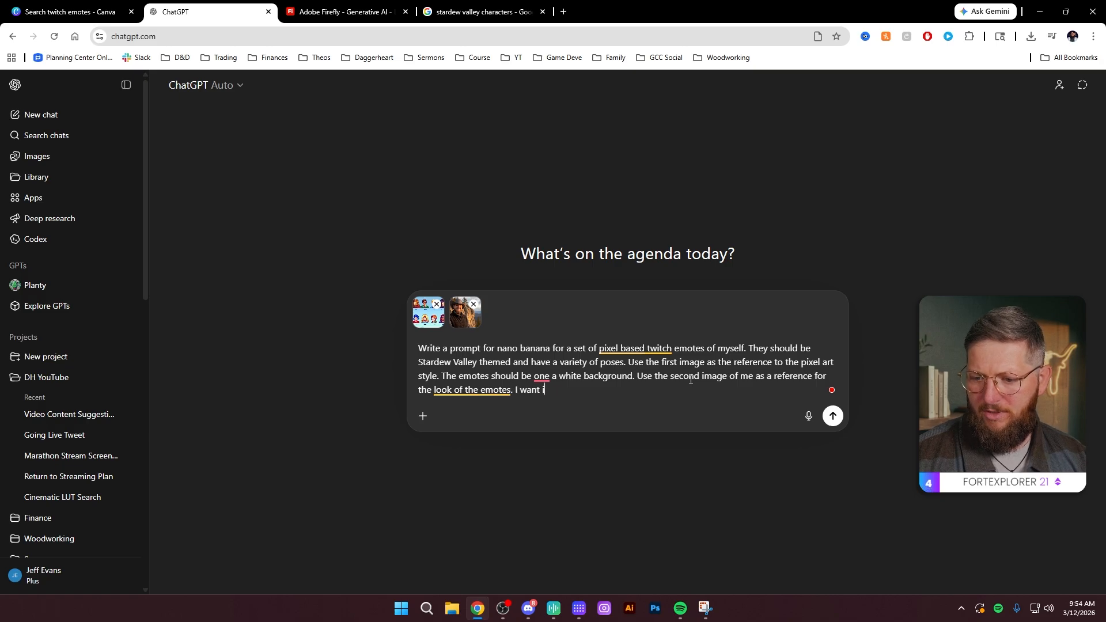
Step: Complete the description with "I want it to be me in the grey cowboy hat, gold metal glasses and a flannel."
key("BackSpace")
key("BackSpace")
key("BackSpace")
key("BackSpace")
key("BackSpace")
type("to be me in th")
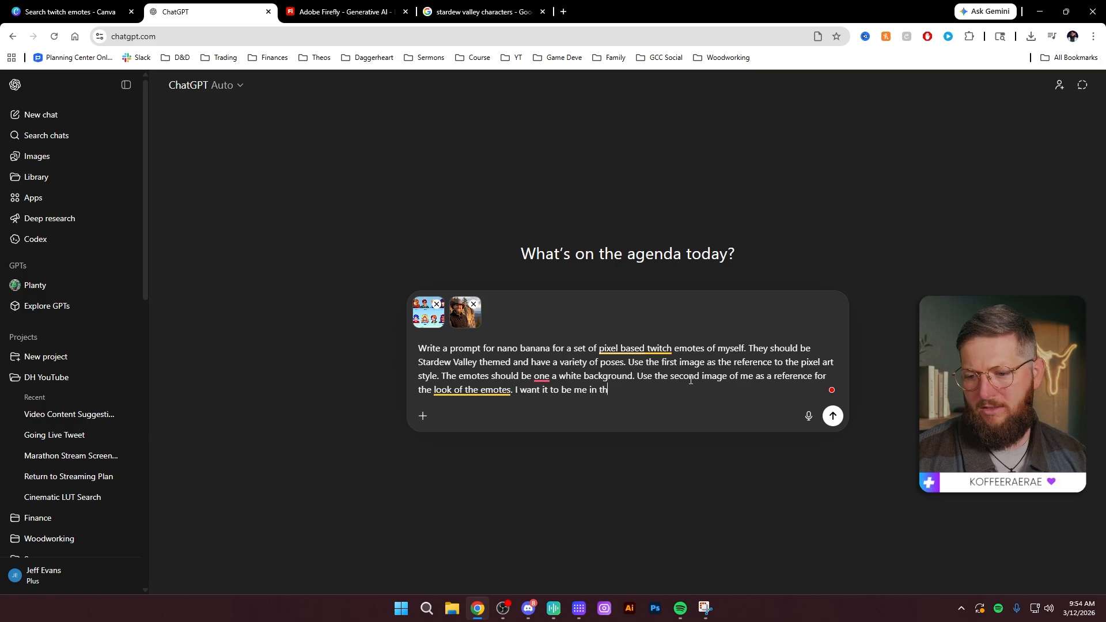
type("e grey cowboy hat, ")
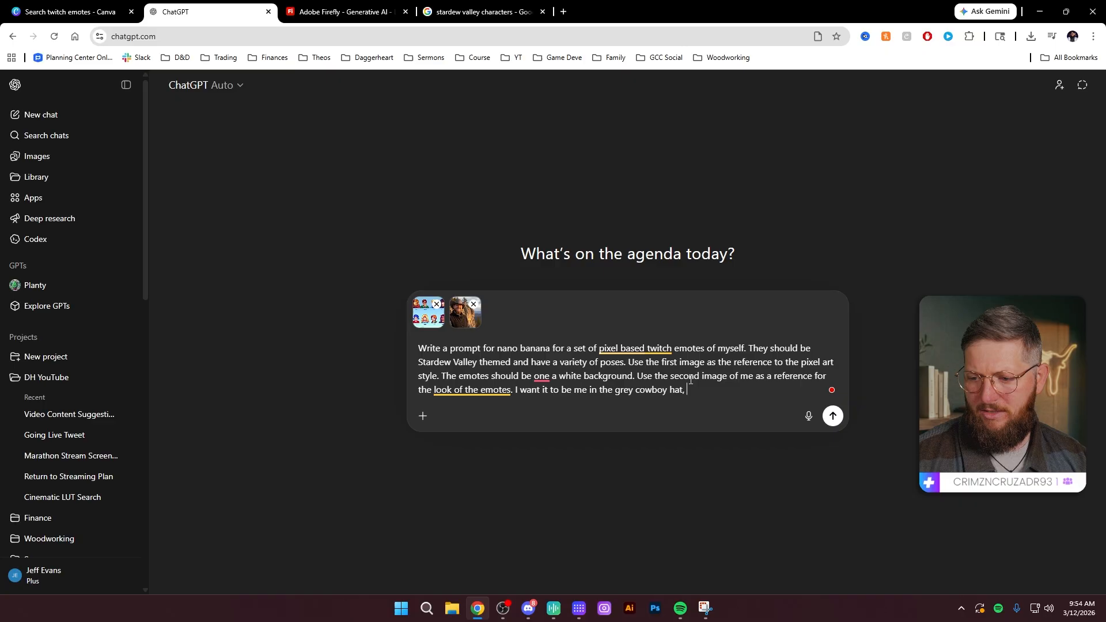
type("gold r")
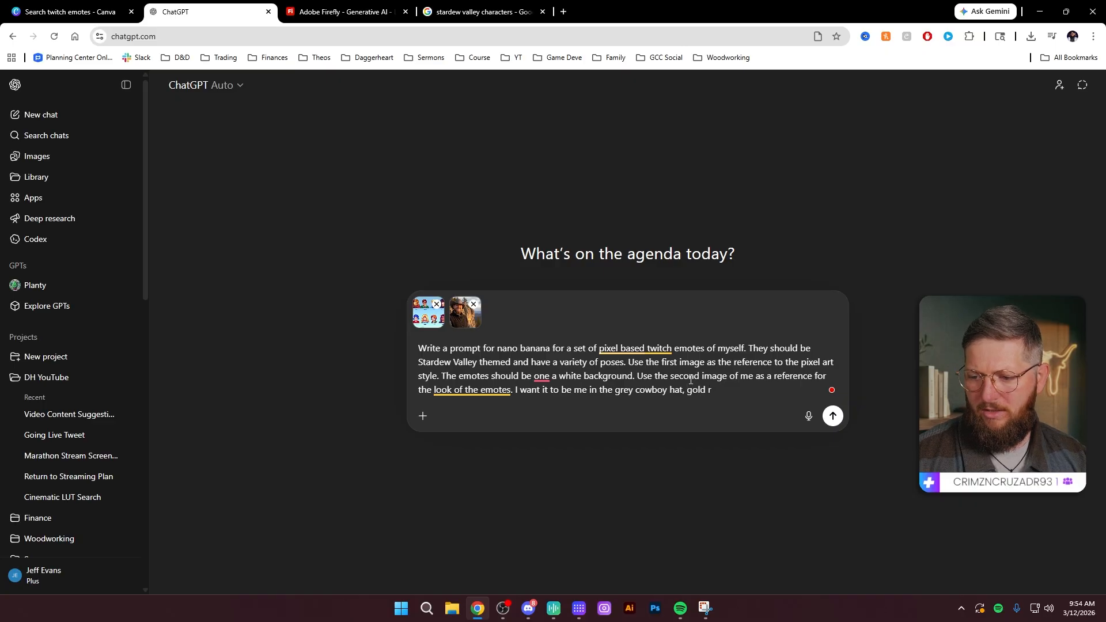
key("BackSpace")
type("metal glass")
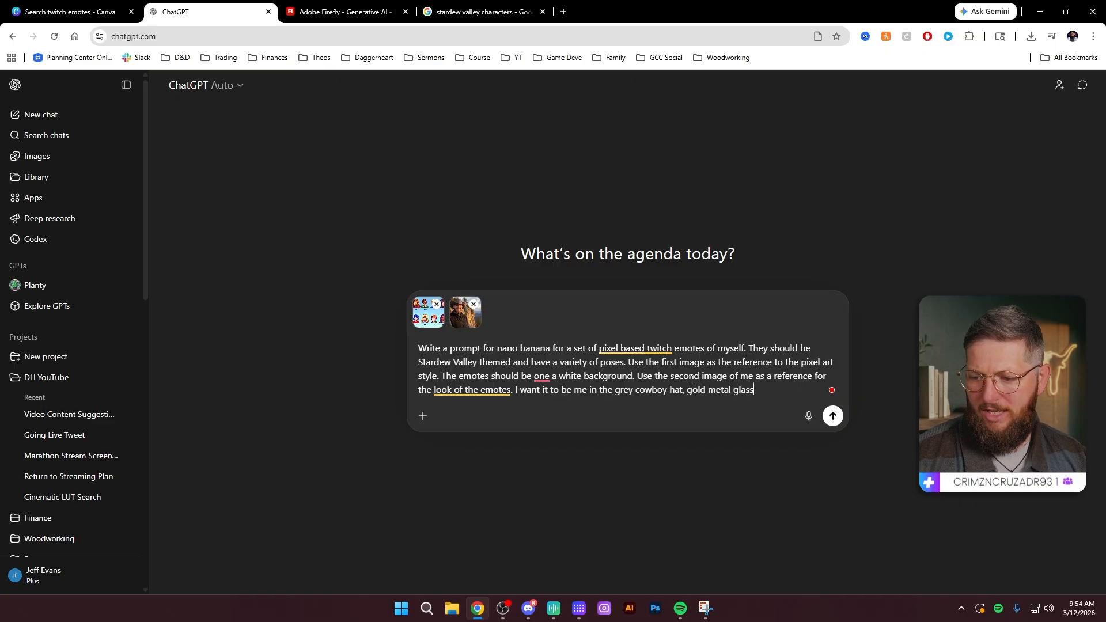
type("es and a flannel.")
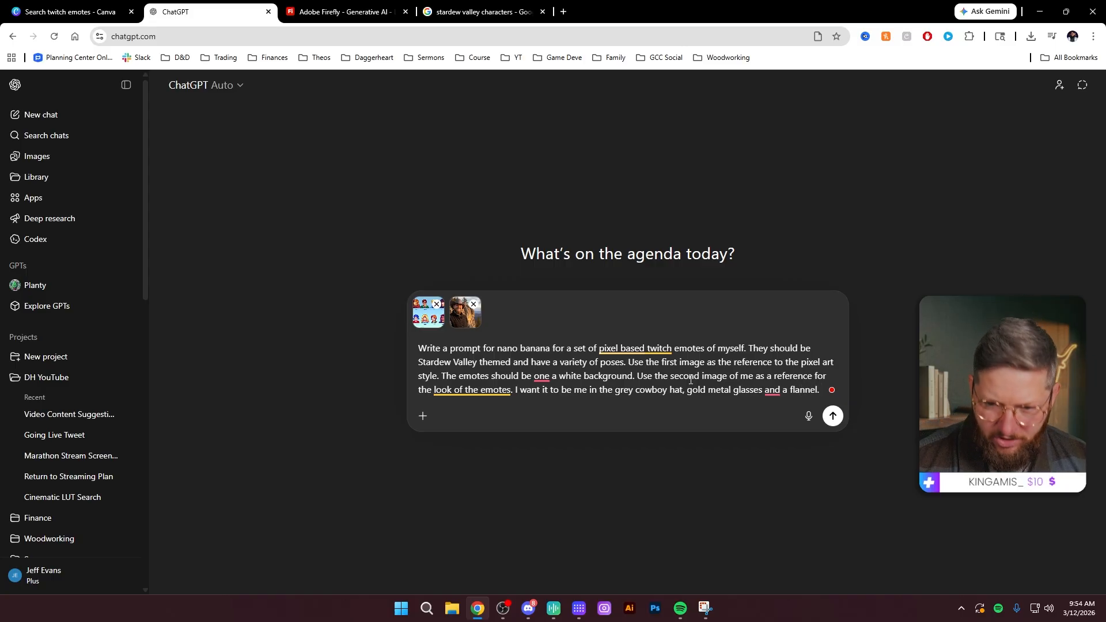
Step: Start a new paragraph with "Have it" below the emote description in the message
key("shift+Return")
key("shift+Return")
type("Have it")
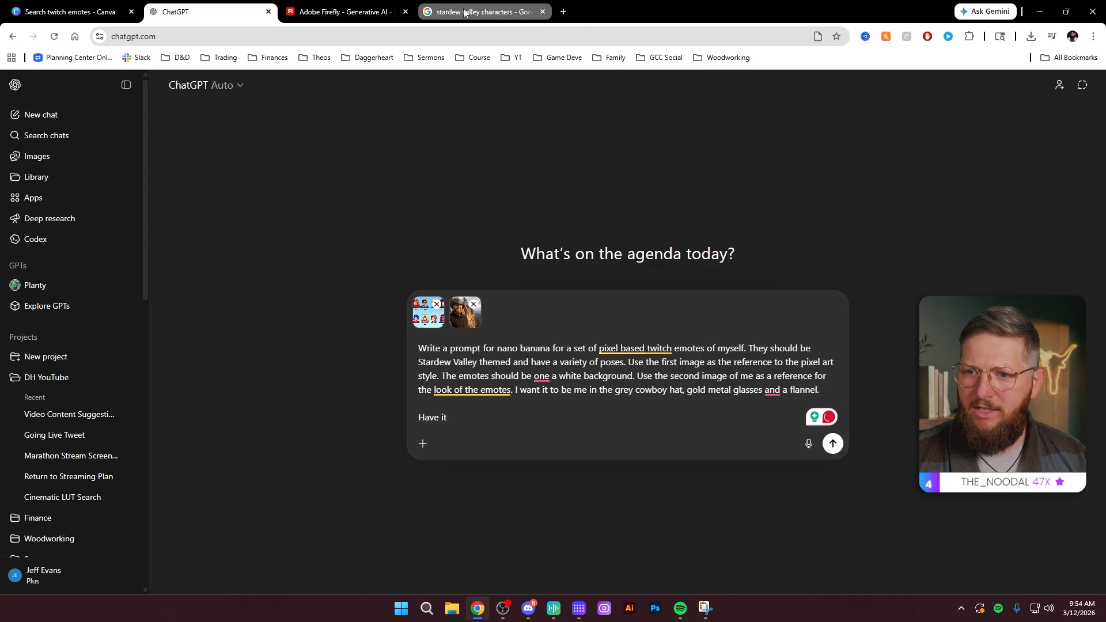
Step: Switch to Google Images and replace the Stardew Valley character search with "twitch emotes"
left_click(468, 11)
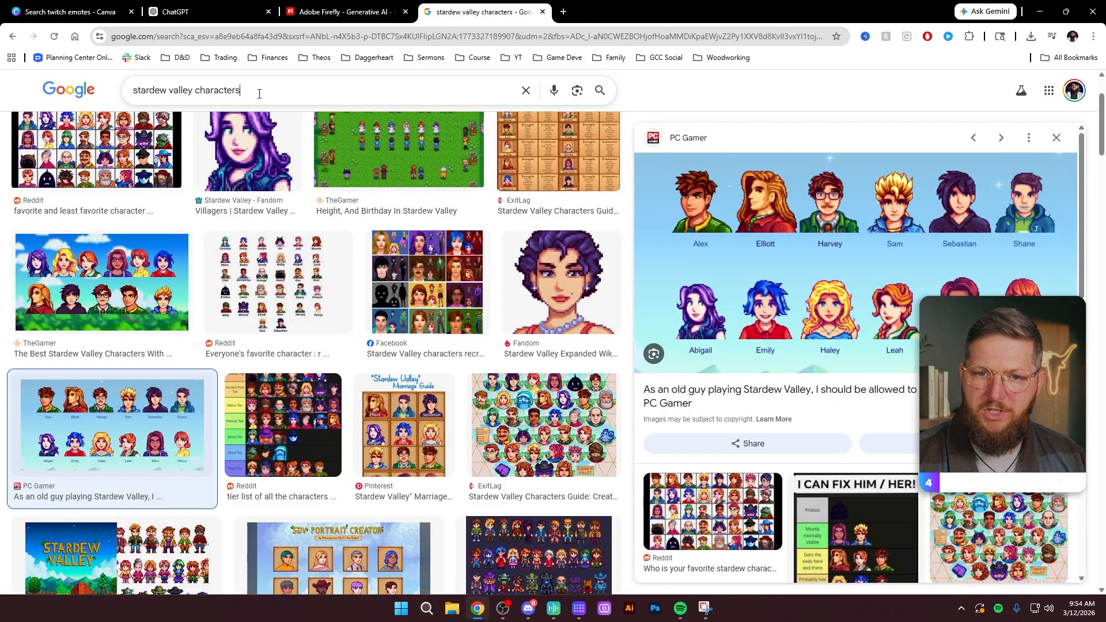
triple_click(257, 91)
type("twitch emotes")
key("Return")
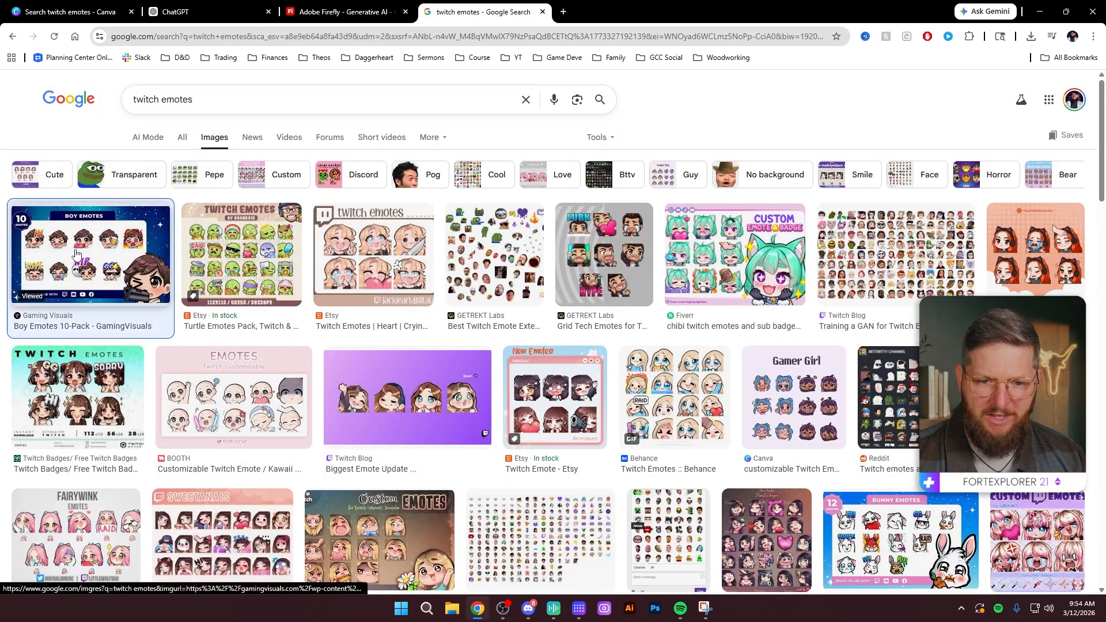
Step: Copy the Gaming Visuals "Boy Emotes 10-Pack" image and attach it to the ChatGPT message as the third image
left_click(101, 257)
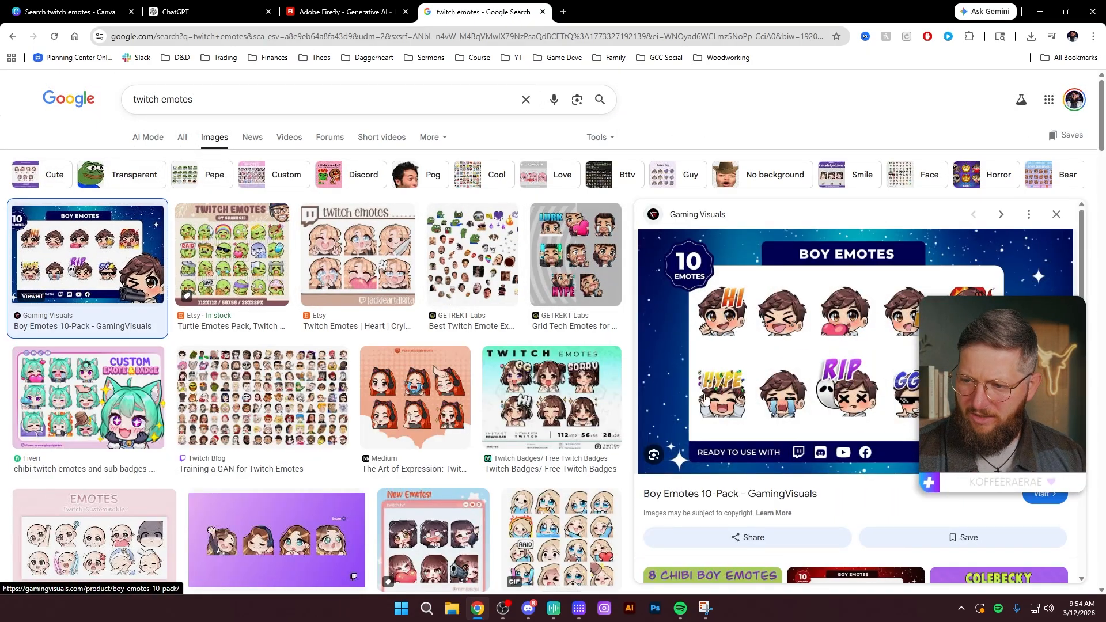
right_click(850, 363)
left_click(903, 252)
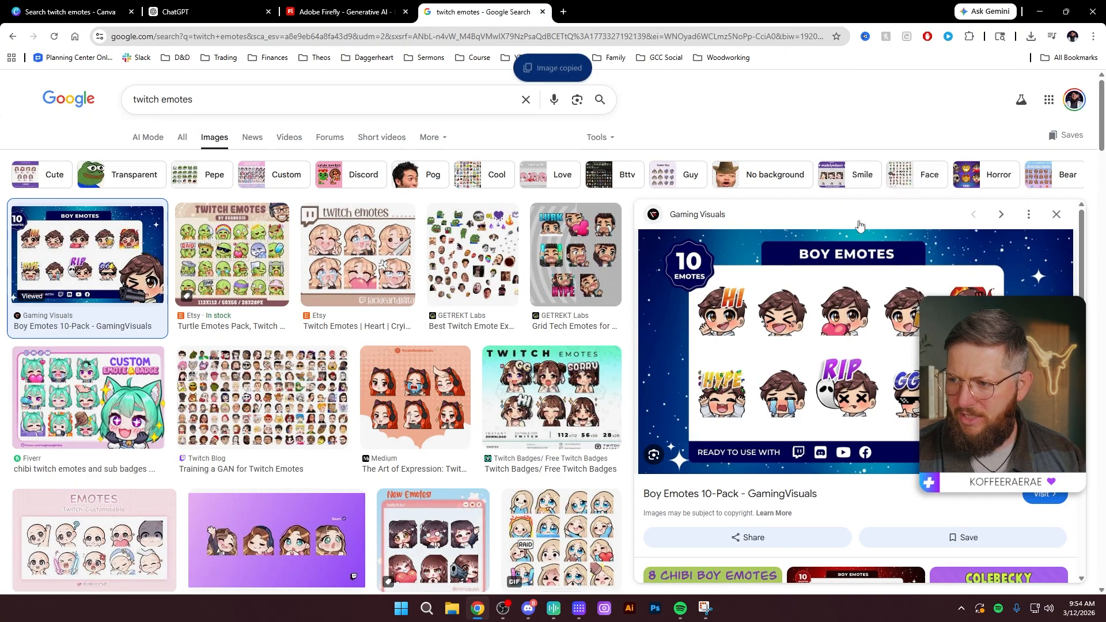
left_click(207, 12)
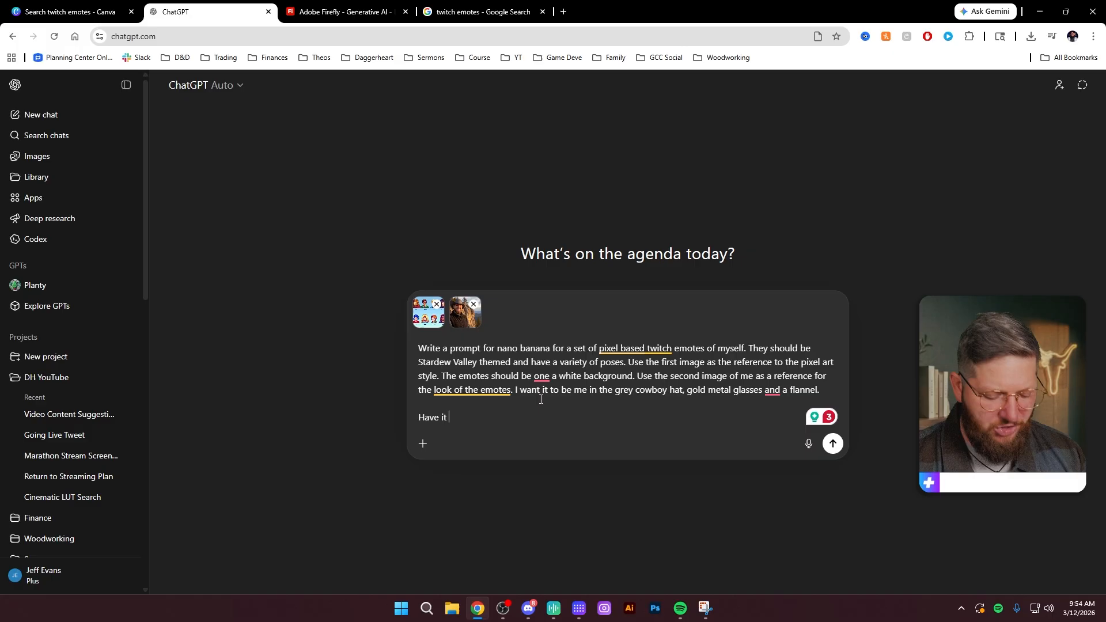
key("ctrl+v")
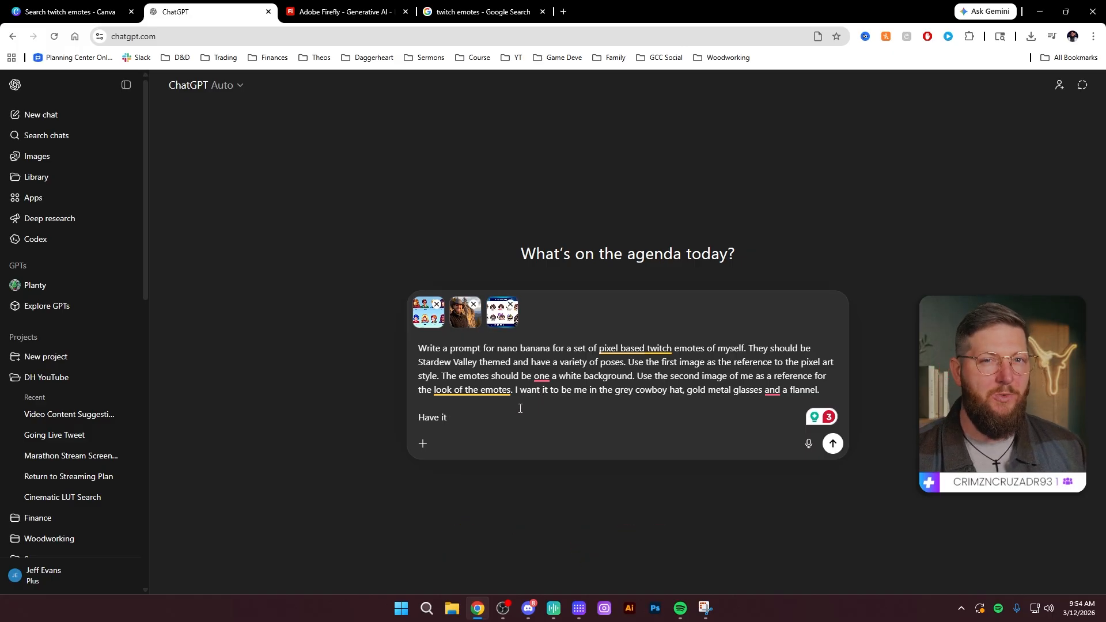
Step: Replace the "Have it" fragment in the message with "Reference the third image for expressions"
key("BackSpace")
key("BackSpace")
key("BackSpace")
key("BackSpace")
key("BackSpace")
key("BackSpace")
key("BackSpace")
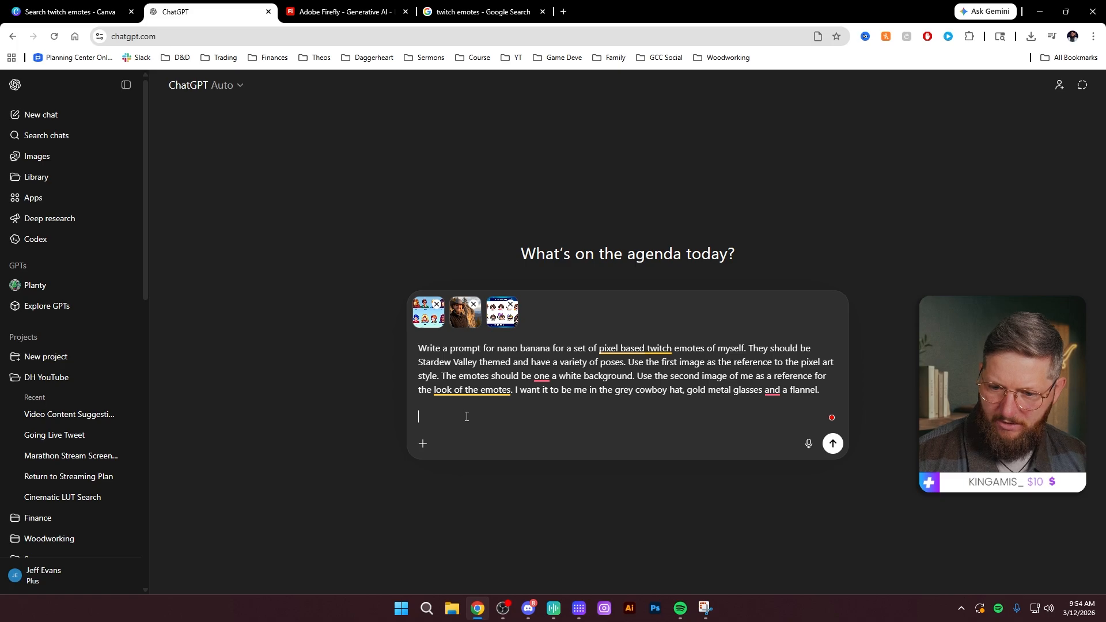
type("Reference the third ")
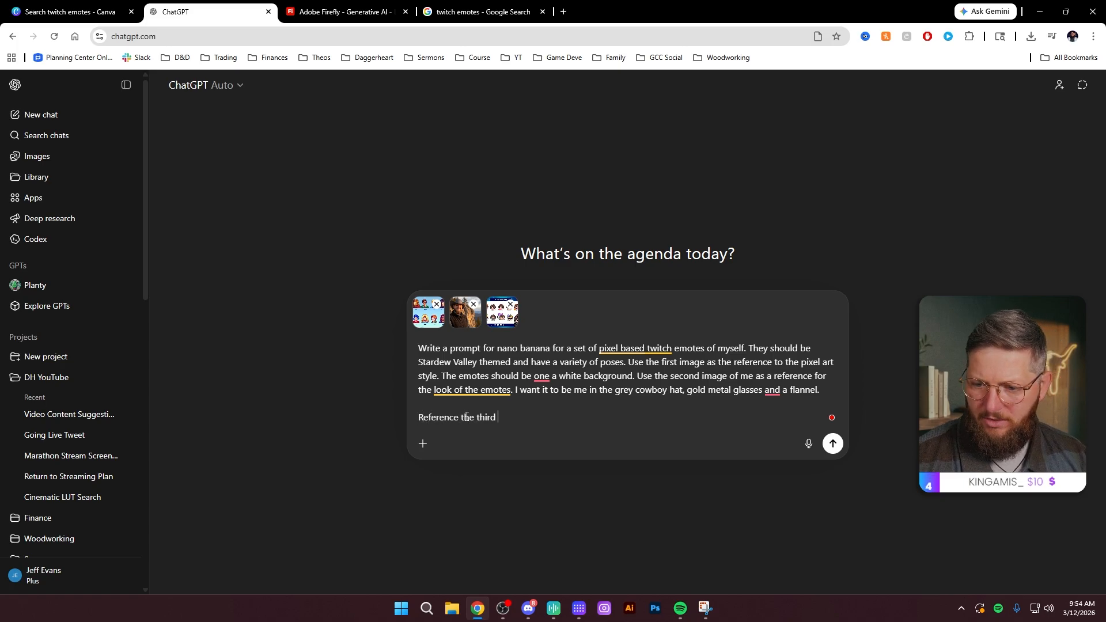
type("image for expressions")
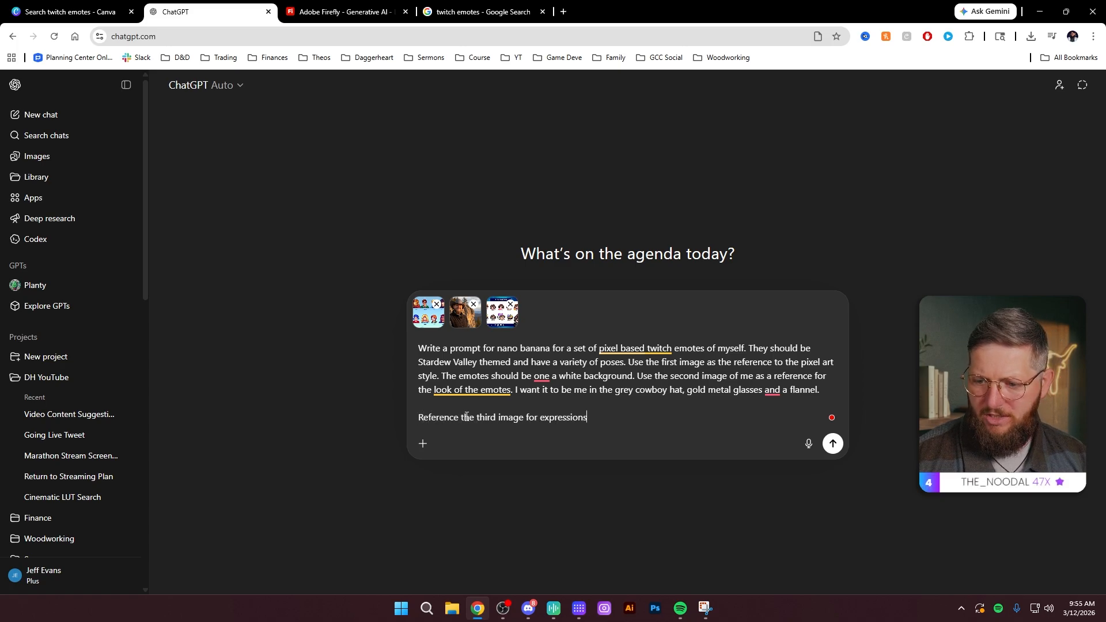
Step: End the message with "I want most of them and a praying emote." and send it
type(". I want most of them ")
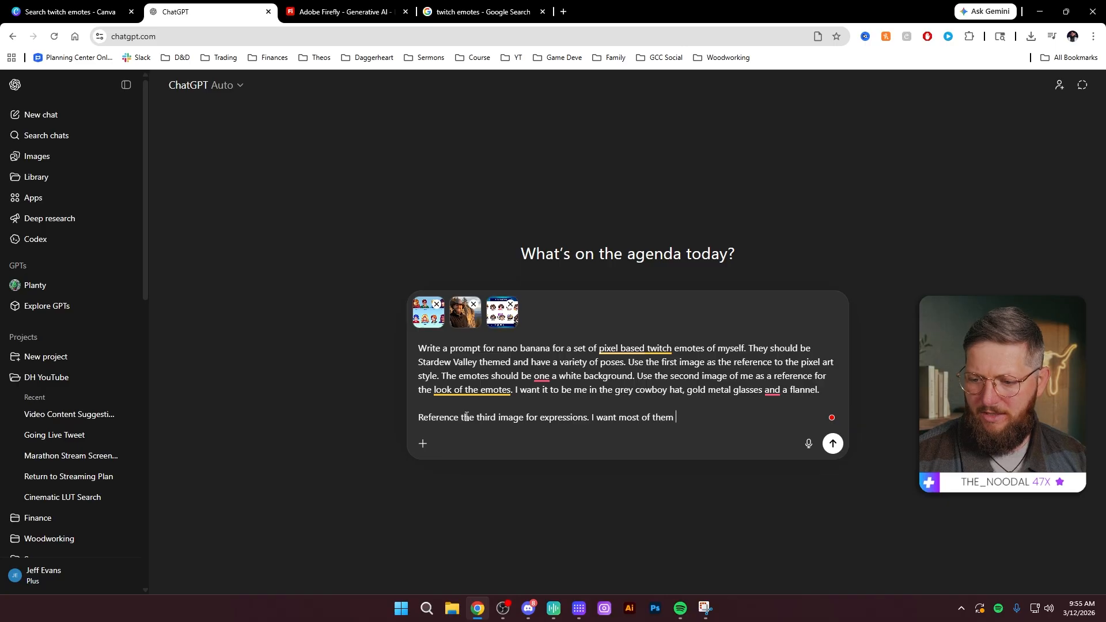
type("and a praying emote.")
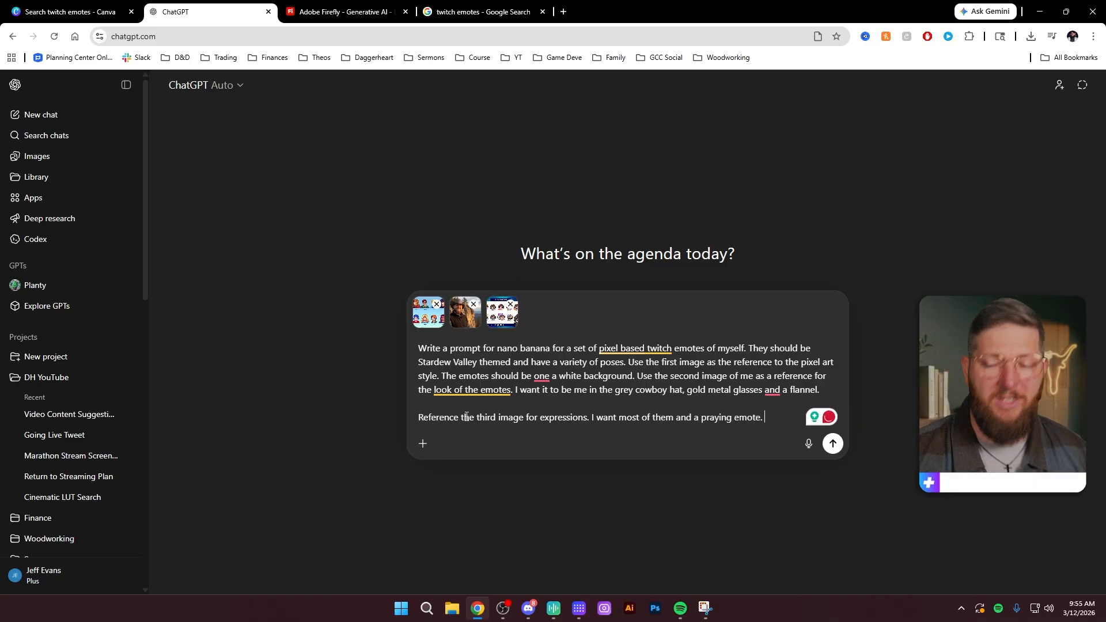
key("Return")
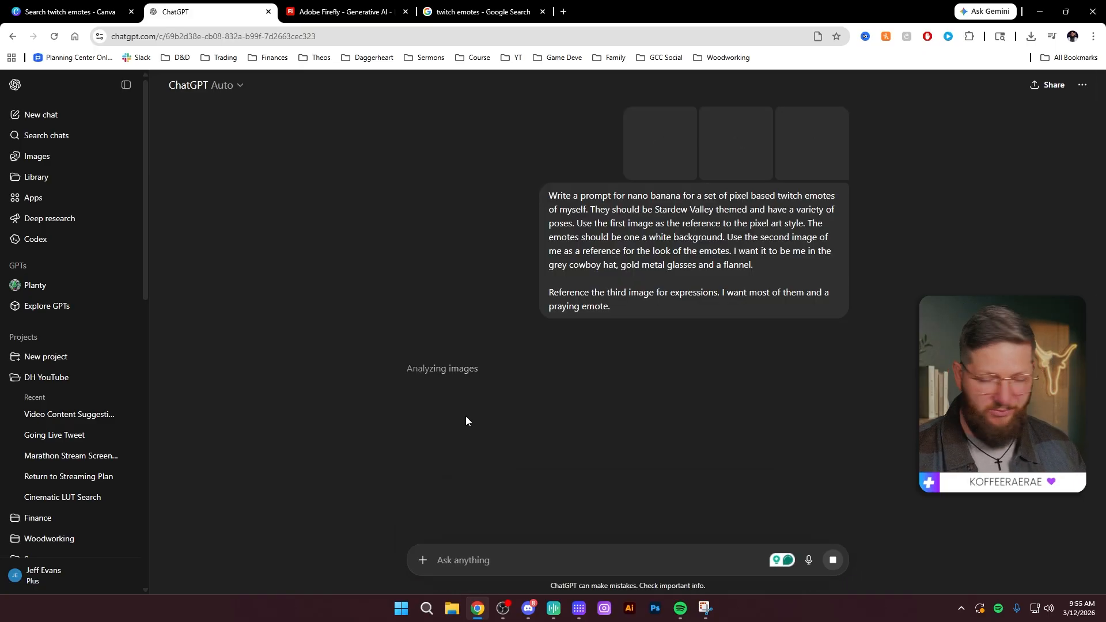
Step: Read the reply and copy its Nano Banana prompt, from "Create a set of 12 pixel-art Twitch emotes" through "White background"
left_click_drag(1100, 163, 1086, 178)
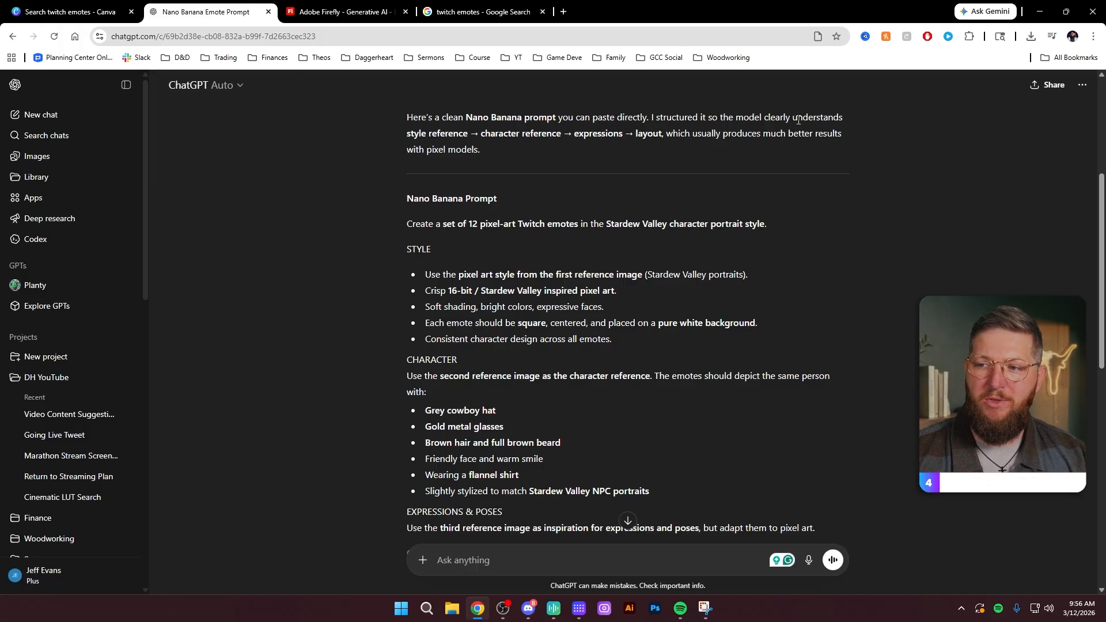
left_click_drag(407, 136, 684, 135)
left_click(588, 135)
left_click(762, 138)
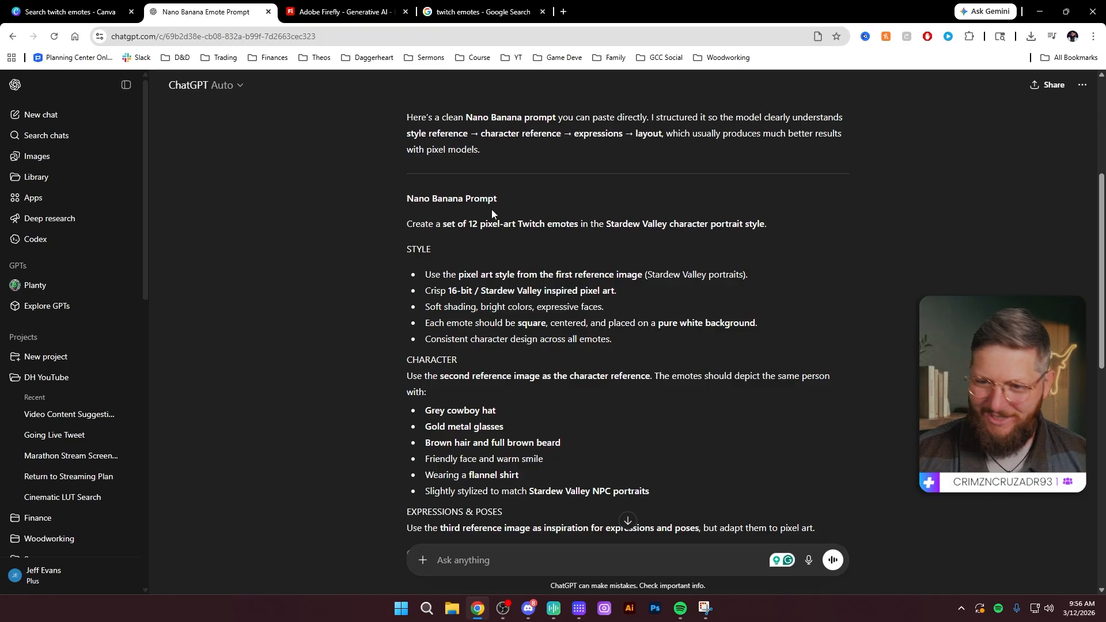
left_click_drag(409, 224, 515, 371)
scroll(593, 354, "down", 6)
scroll(596, 375, "down", 4)
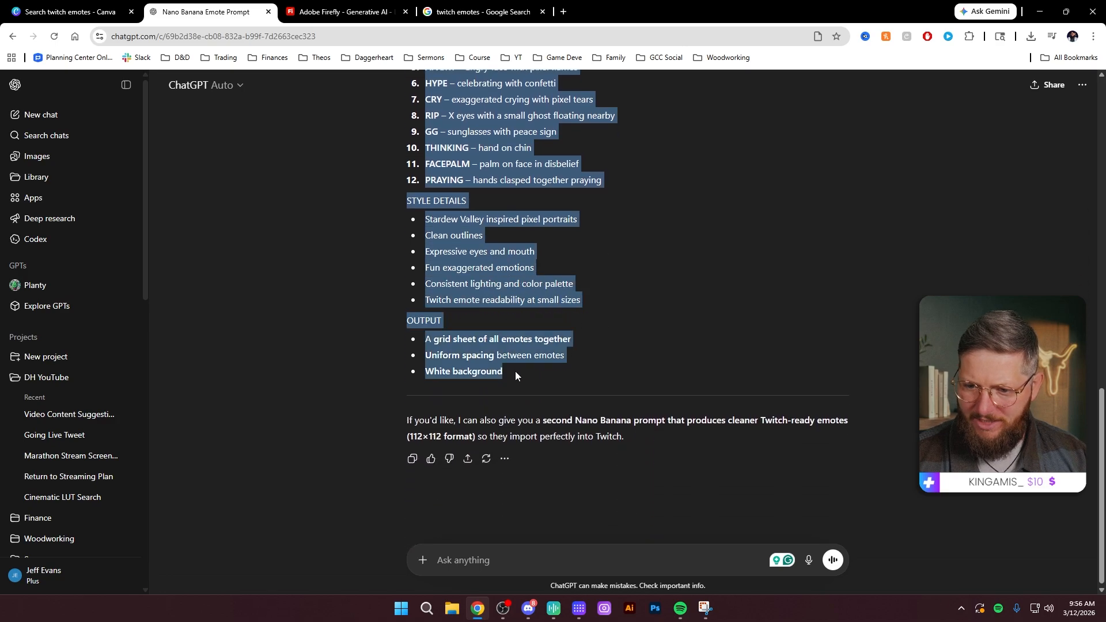
scroll(504, 293, "up", 7)
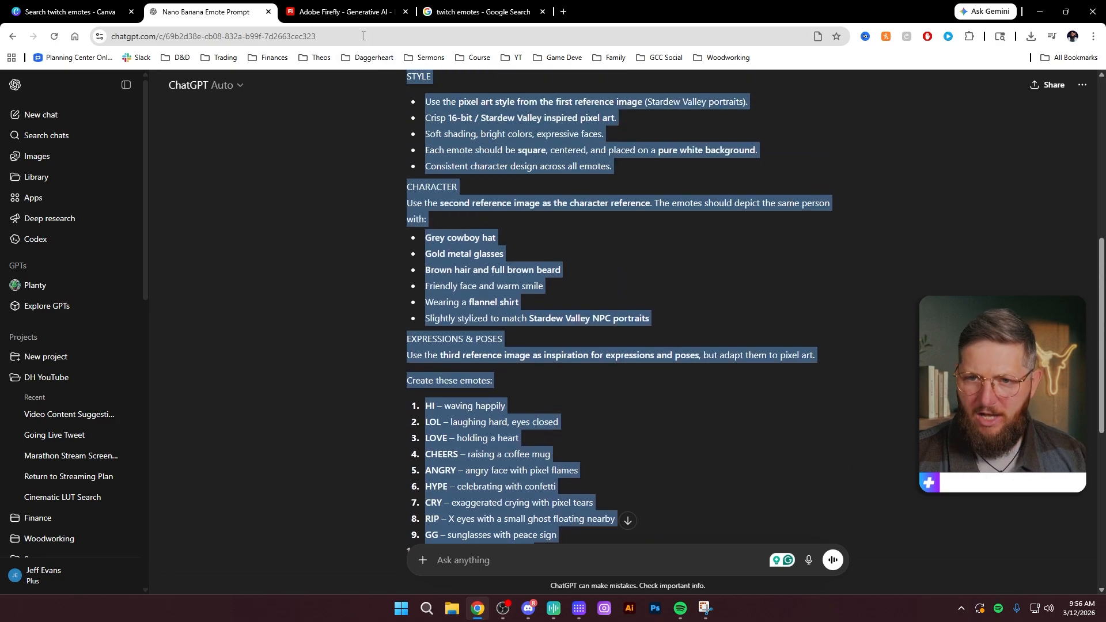
Step: Switch to Adobe Firefly, replace the home page prompt with the copied one, and open the full image generation page
left_click(352, 15)
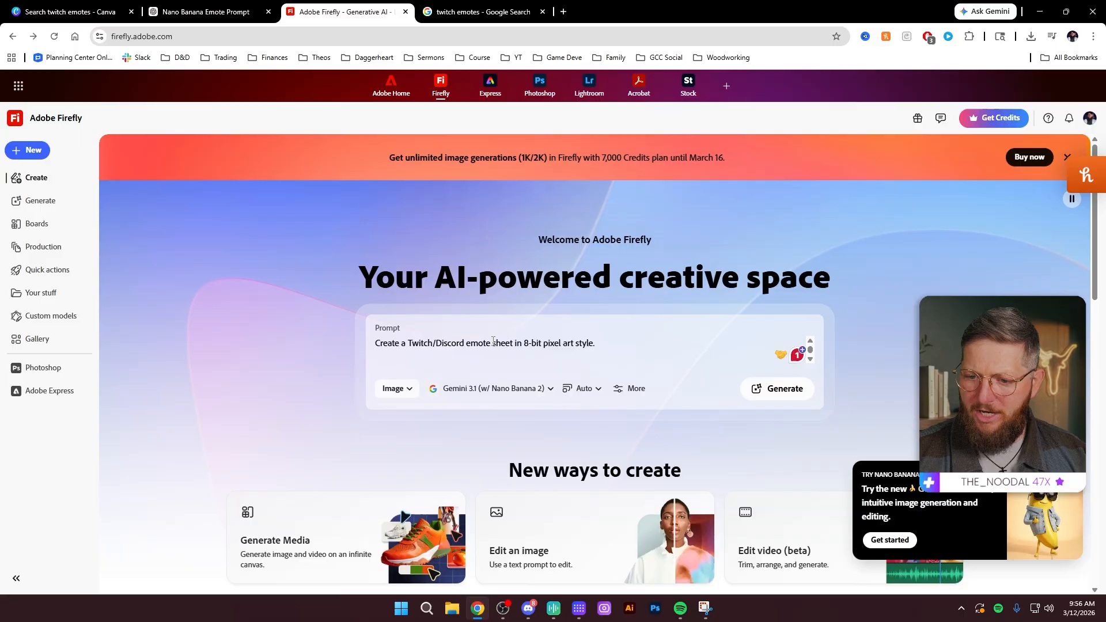
triple_click(533, 342)
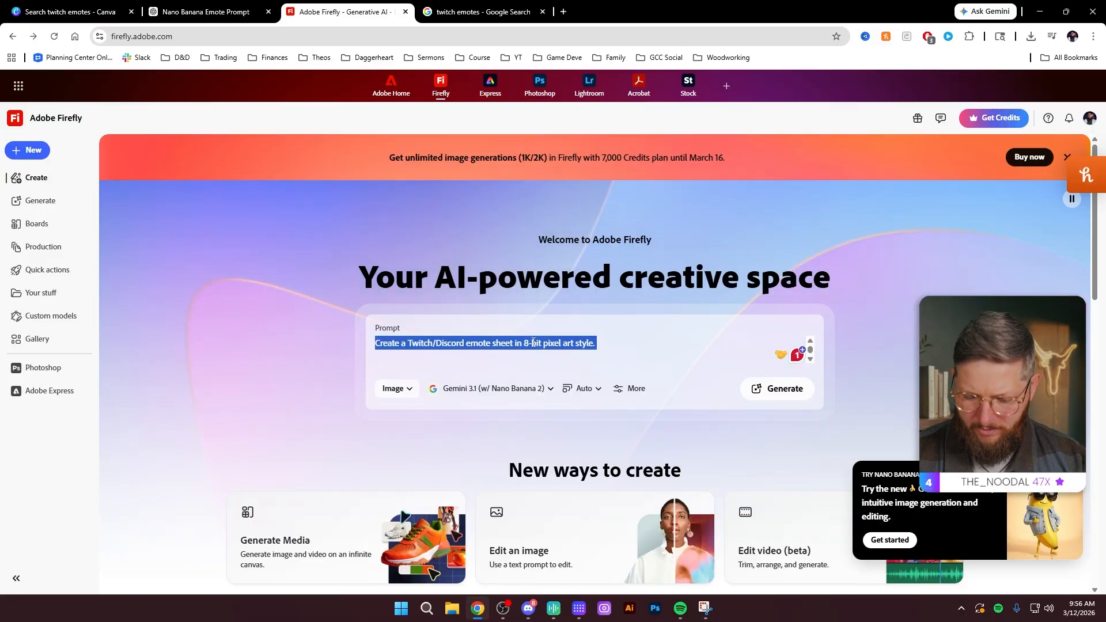
key("ctrl+v")
left_click(634, 388)
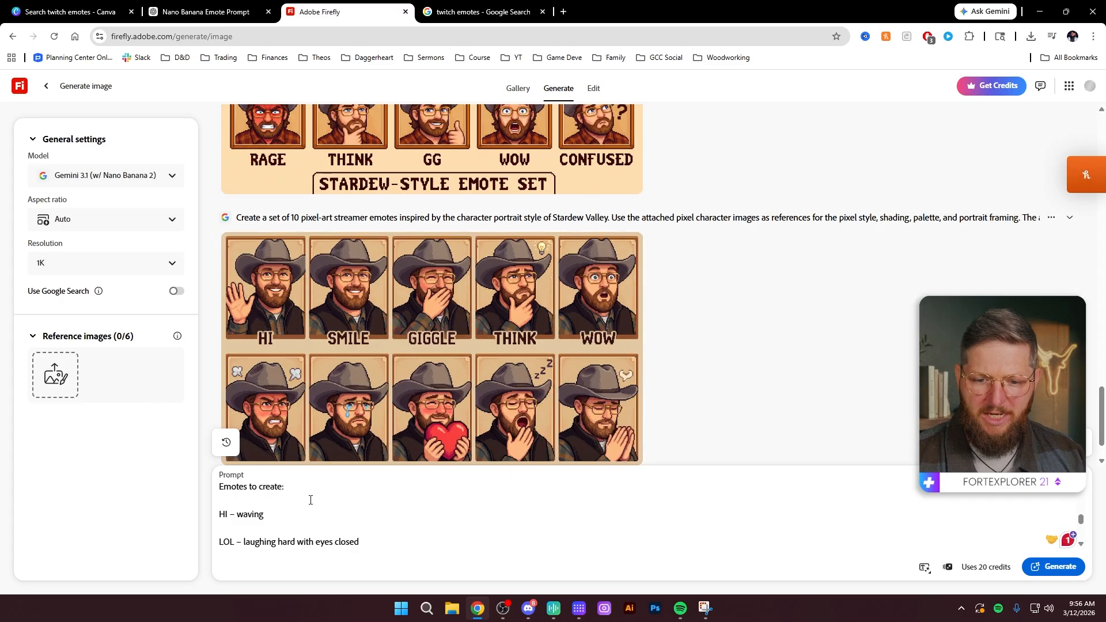
Step: Clear the old prompt on the Generate image page and paste the copied Nano Banana prompt
left_click(328, 530)
key("BackSpace")
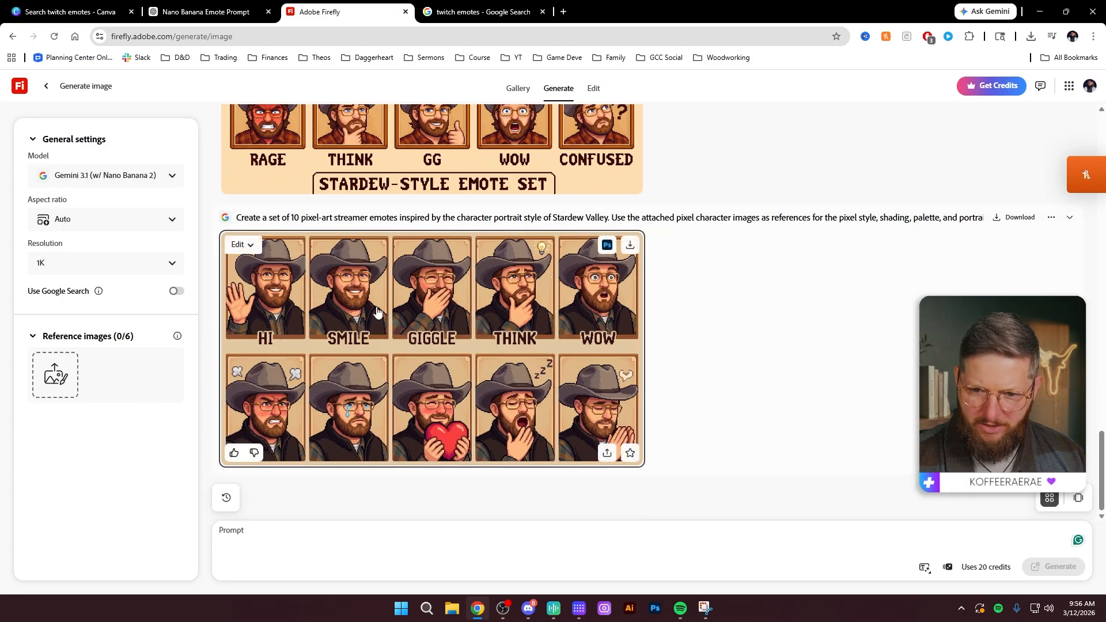
scroll(330, 257, "up", 3)
scroll(330, 256, "down", 3)
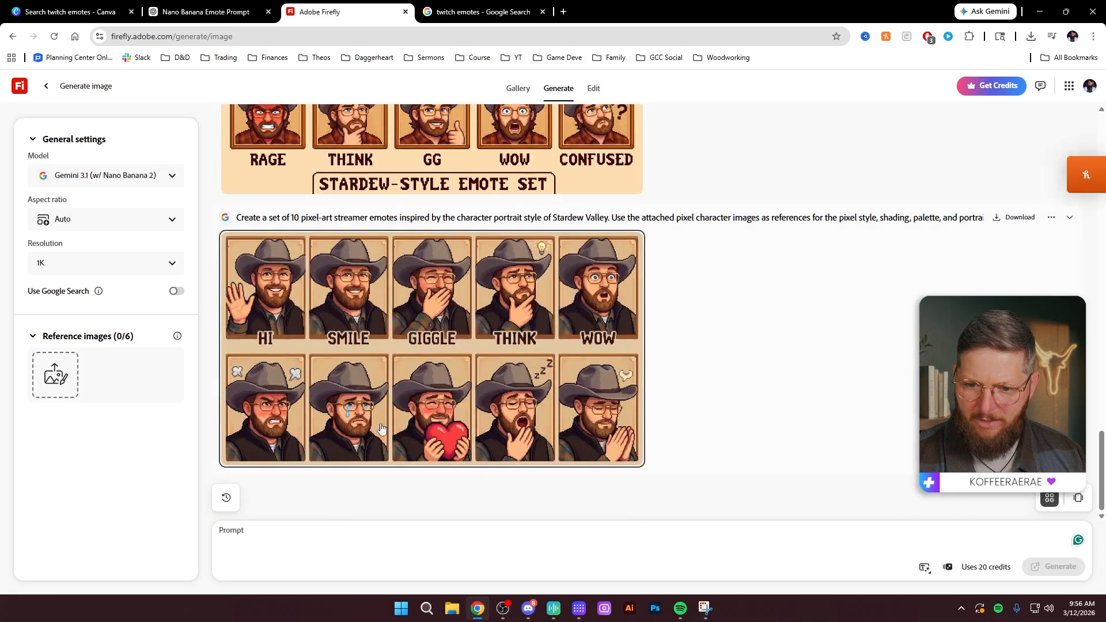
left_click(276, 541)
key("ctrl+v")
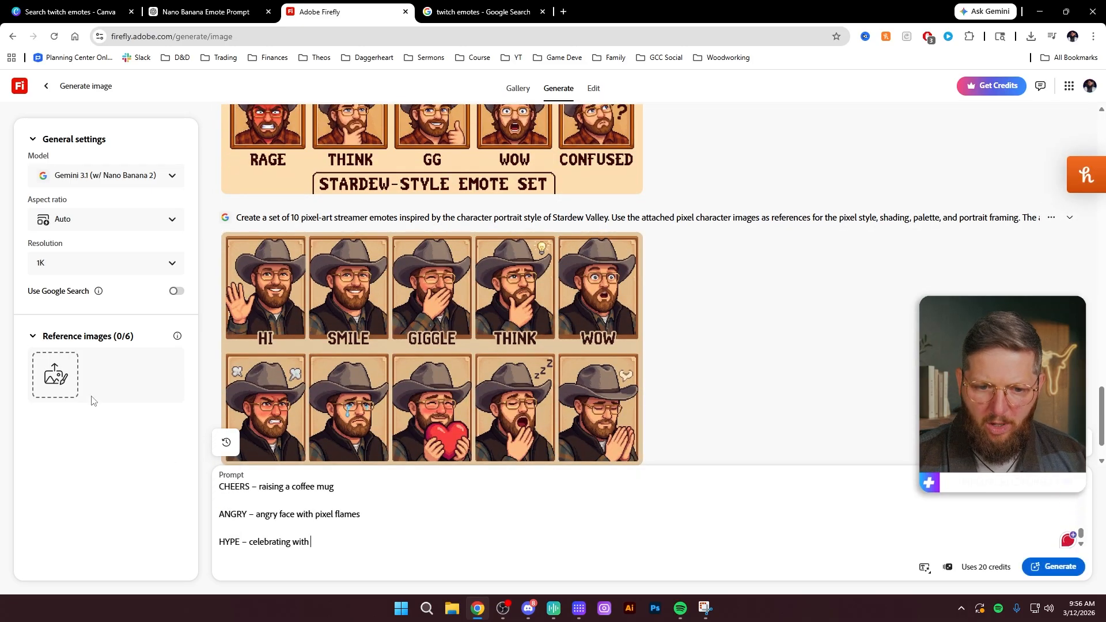
Step: Add the downloaded "Firefly_Gemini Flash_Create a super high quality head 717590 xQM.png" as a reference image and generate the emotes
left_click(1031, 37)
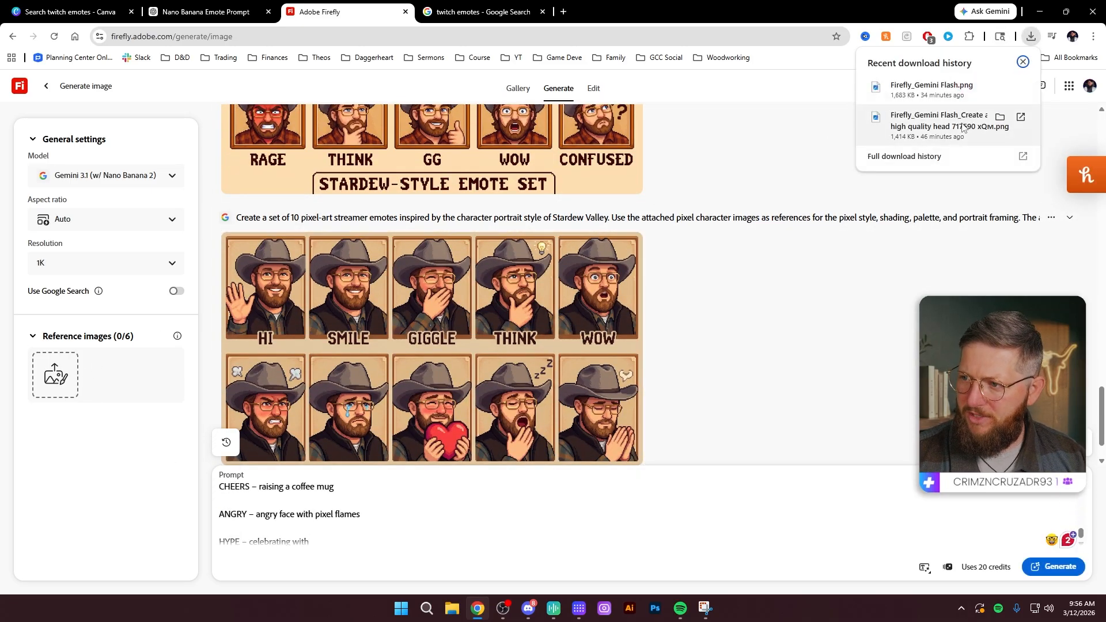
left_click_drag(934, 121, 56, 381)
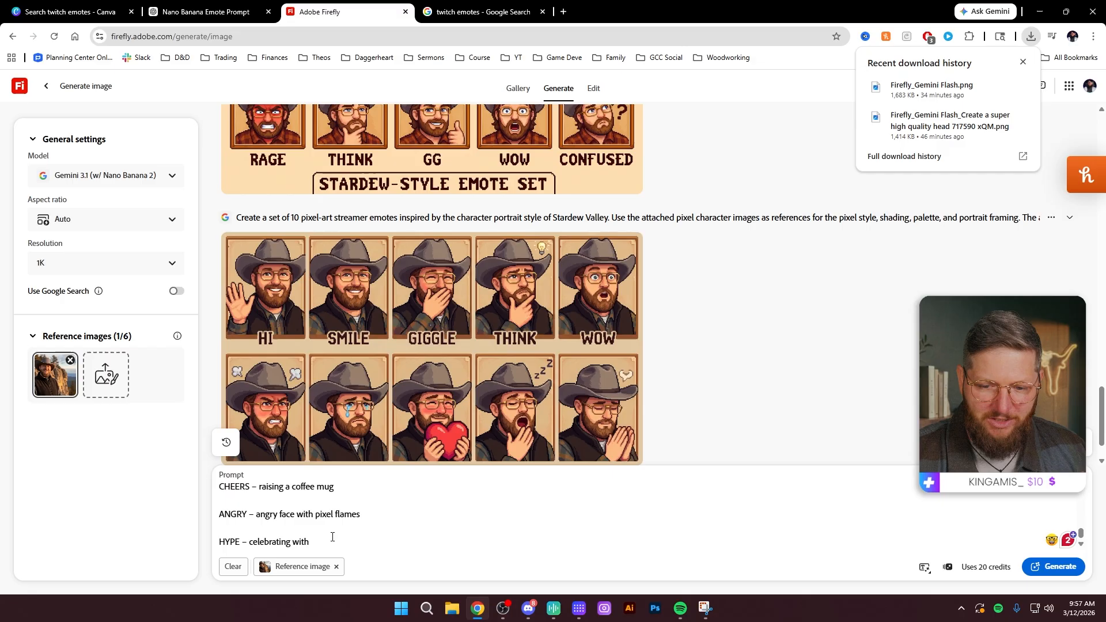
key("Return")
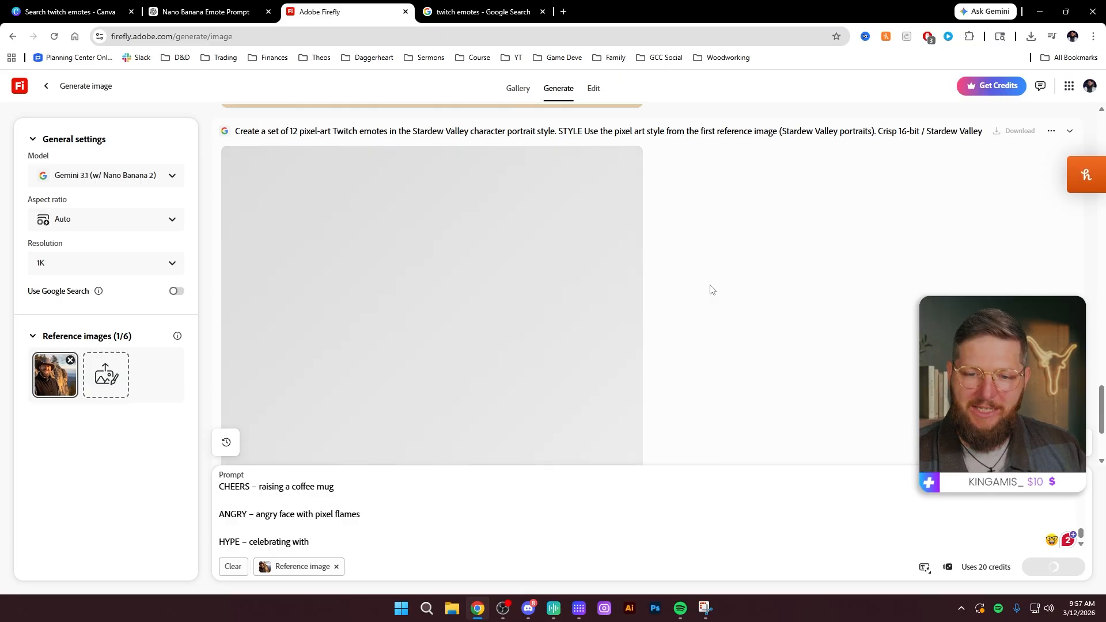
Step: Open the earlier chibi cowboy streamer emote pack from the generation history and examine it
scroll(494, 289, "up", 15)
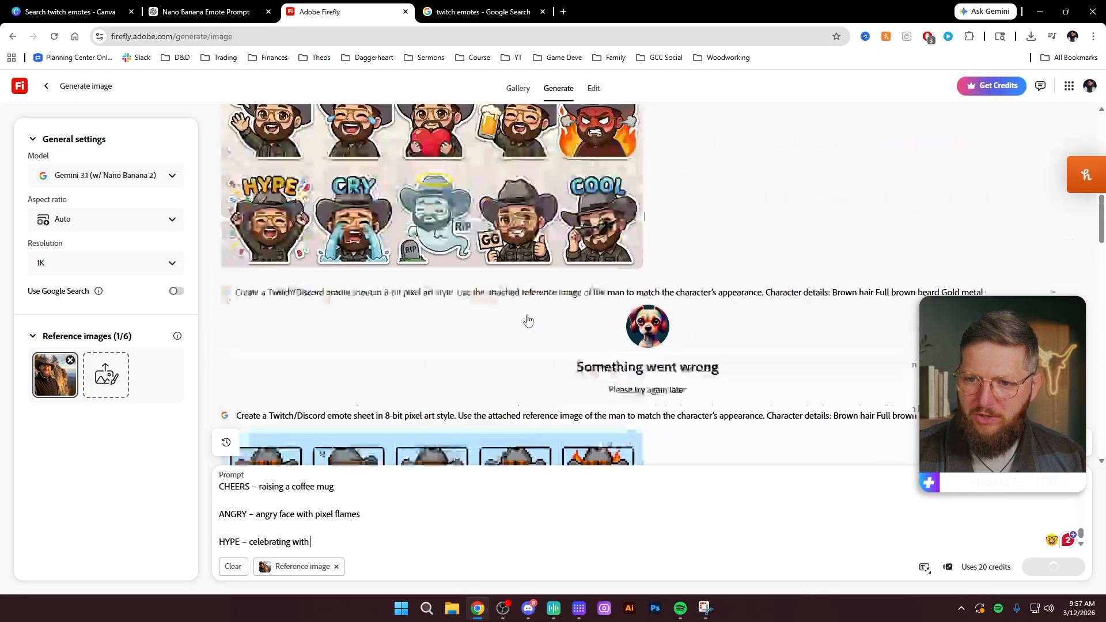
scroll(528, 321, "up", 5)
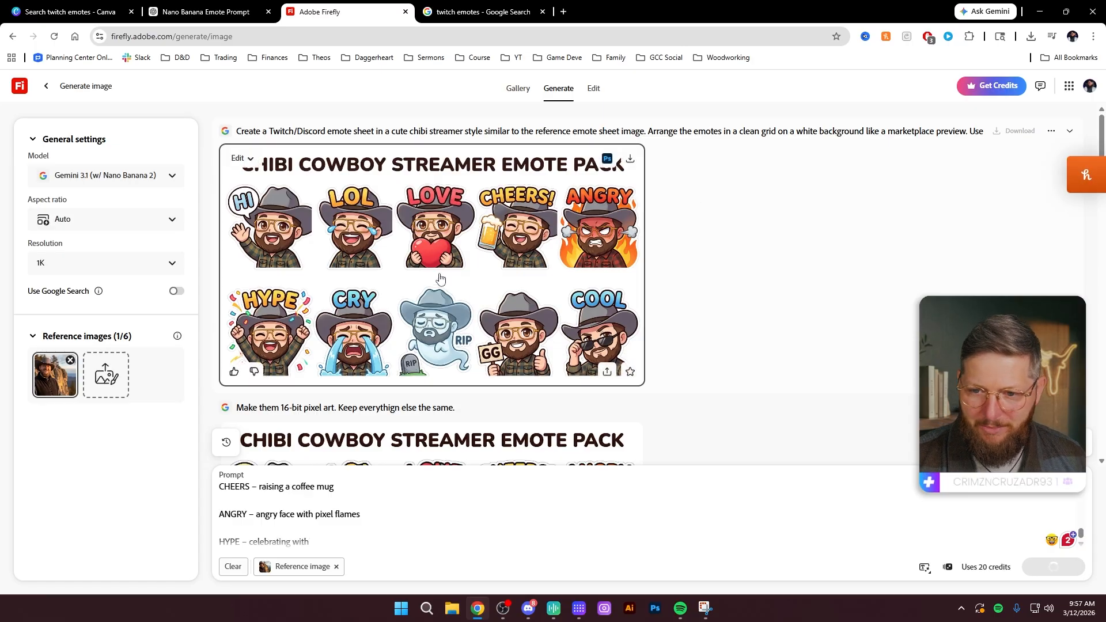
left_click(550, 263)
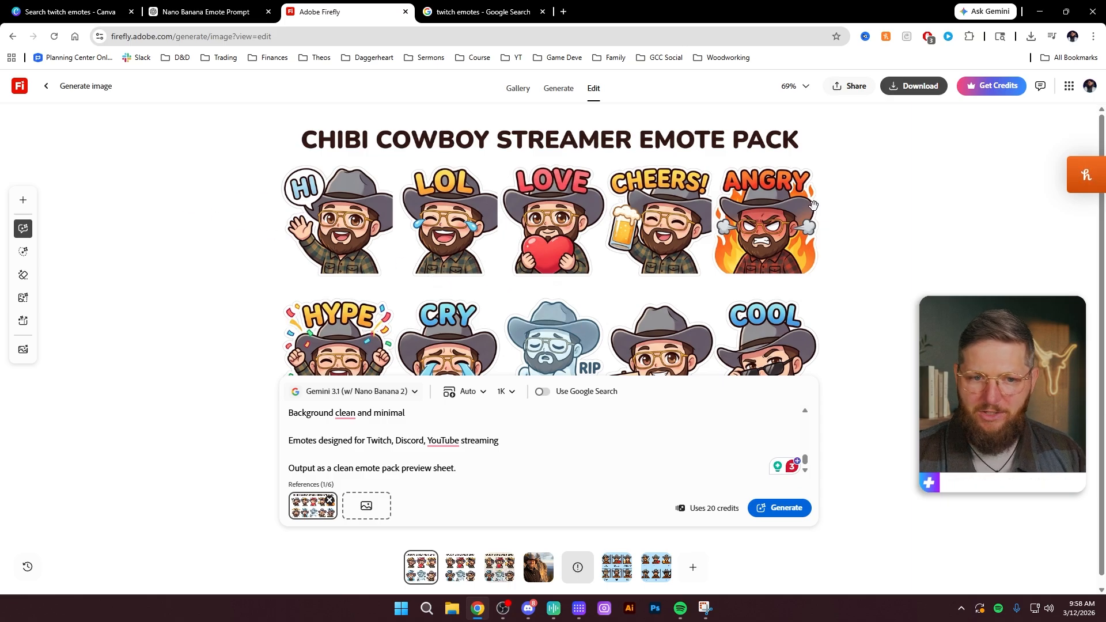
left_click(889, 185)
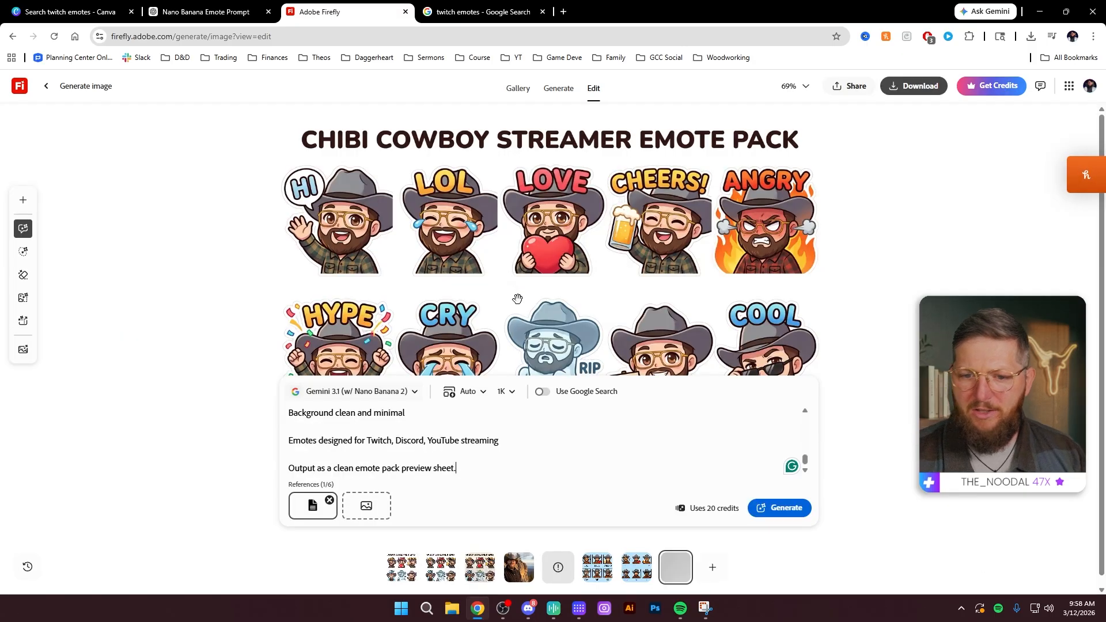
Step: Open the newly generated pixel emote sheet and examine all rows of emotes
left_click(688, 565)
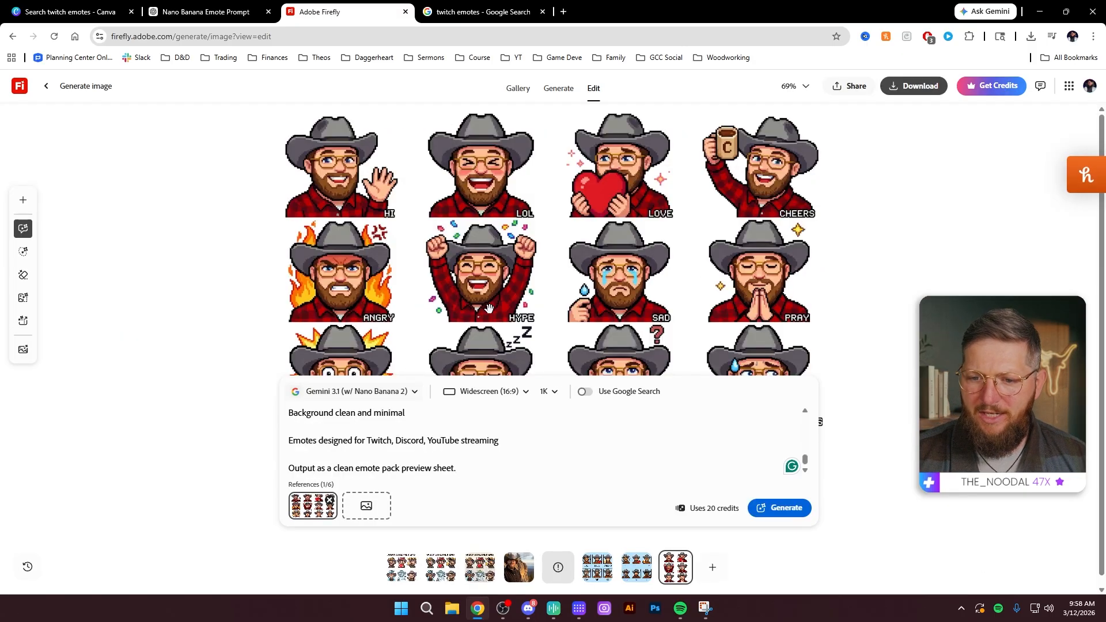
left_click(676, 571)
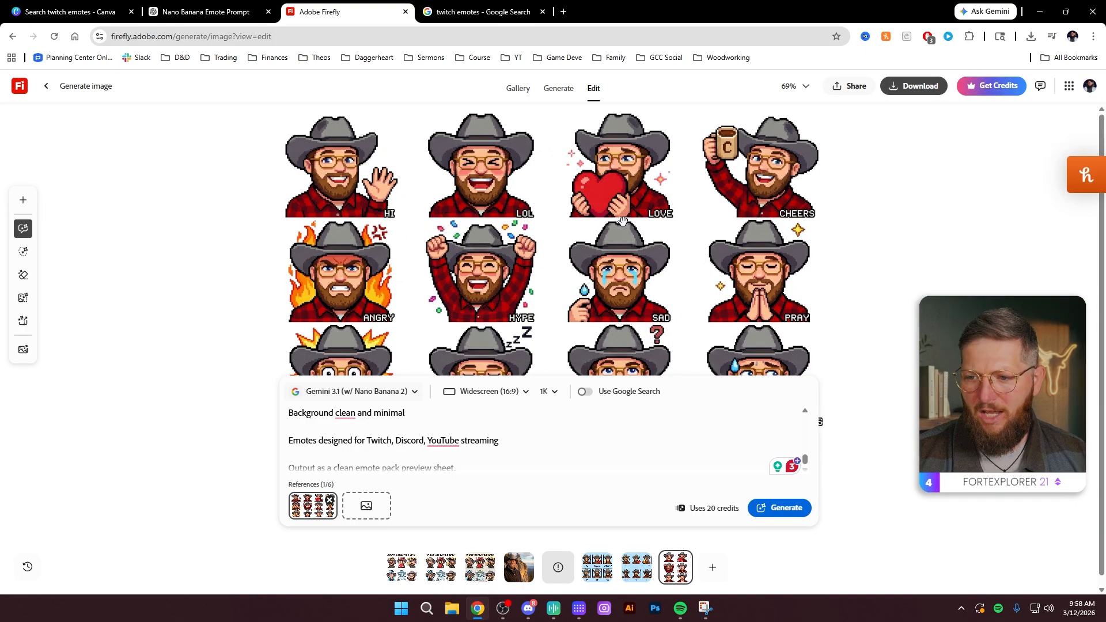
scroll(454, 279, "down", 2)
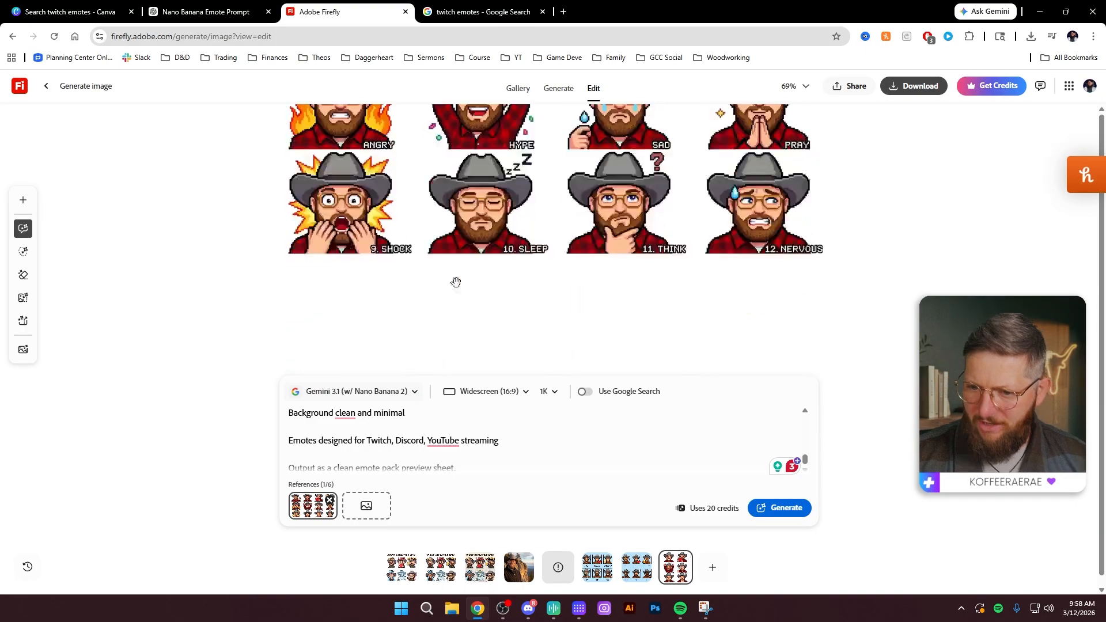
scroll(392, 242, "up", 2)
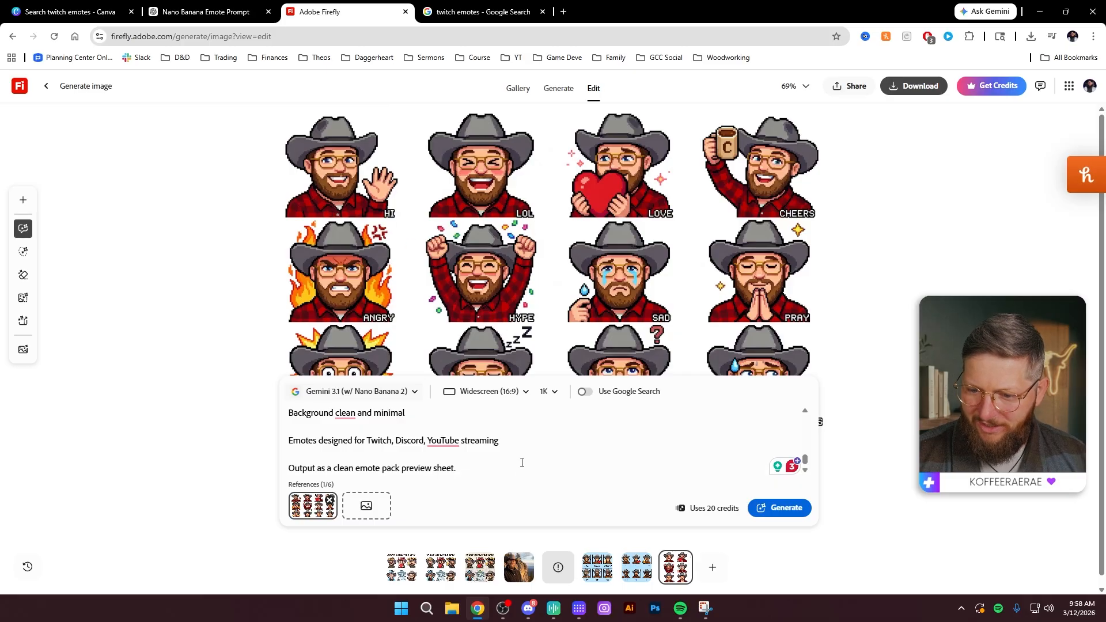
Step: Replace the prompt with "Make the words in the images larger and more stylized. Remove all numbers from the text." and generate the image
key("ctrl+a")
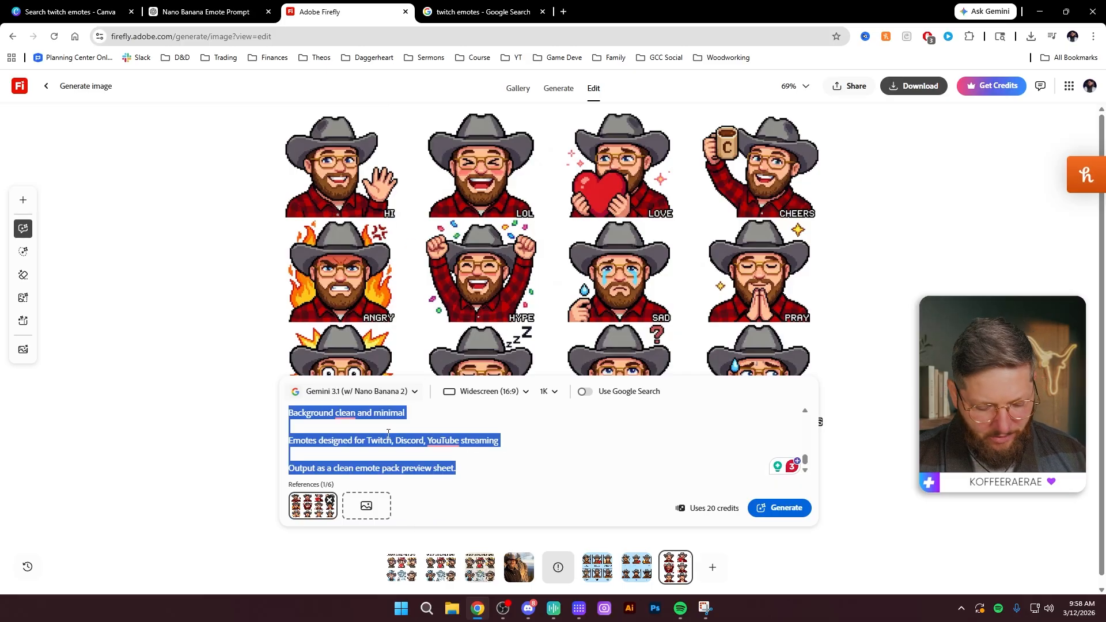
key("BackSpace")
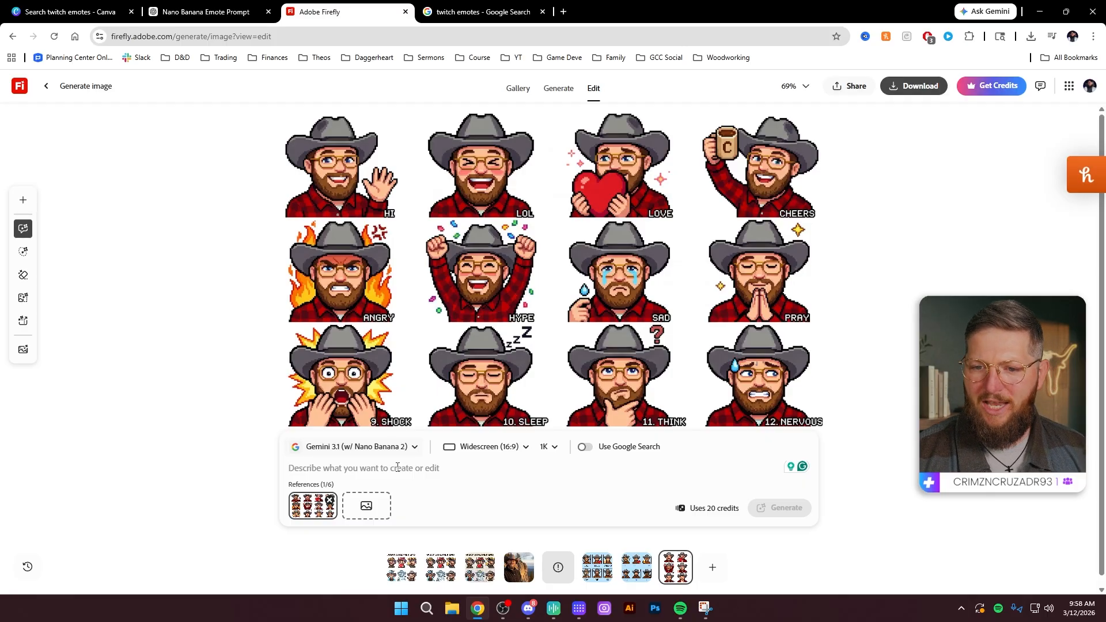
type("Mak")
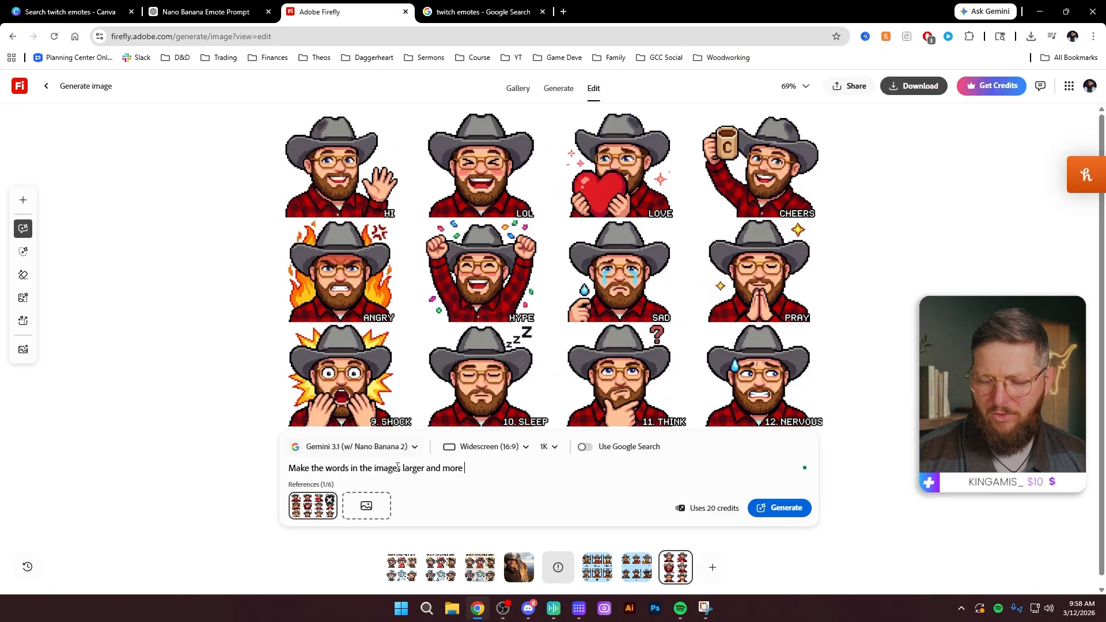
type("zed. Remo")
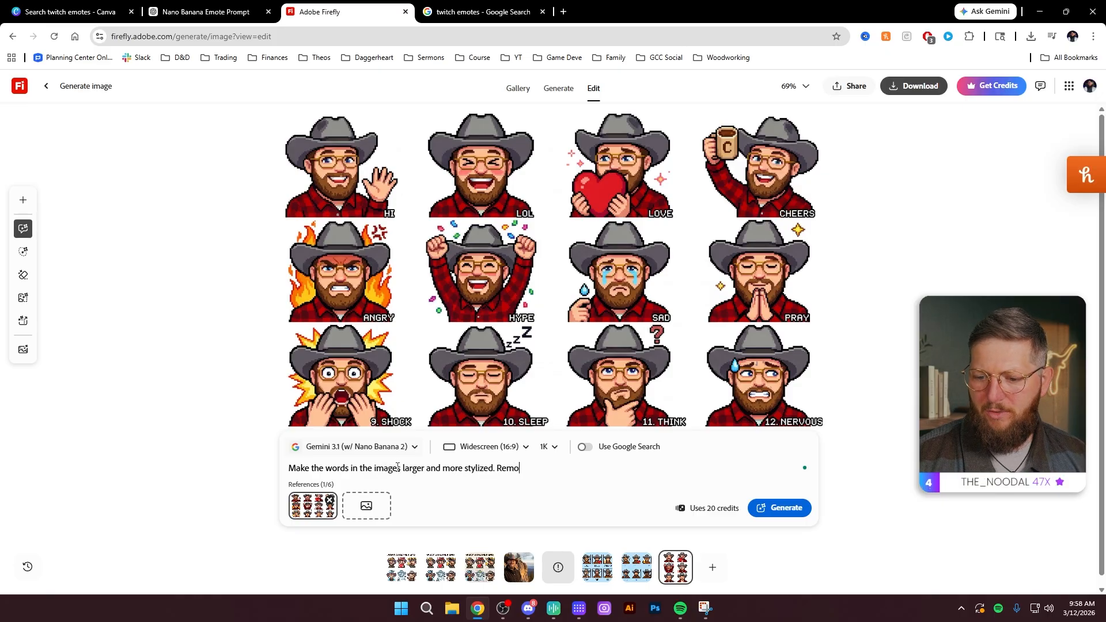
type("ve all numbers from the")
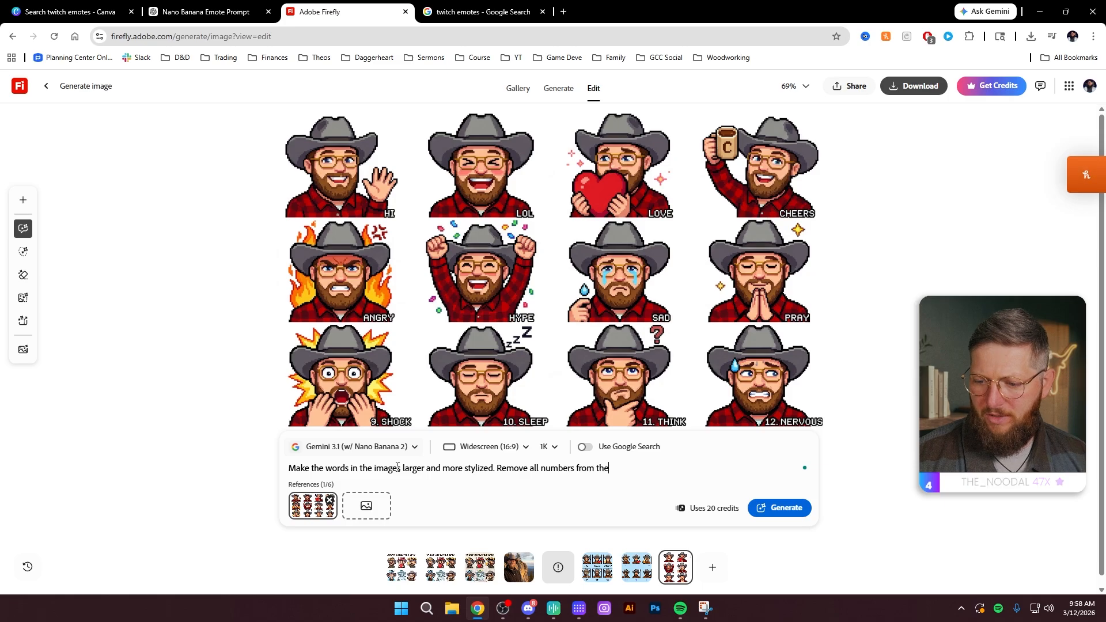
type(" text.")
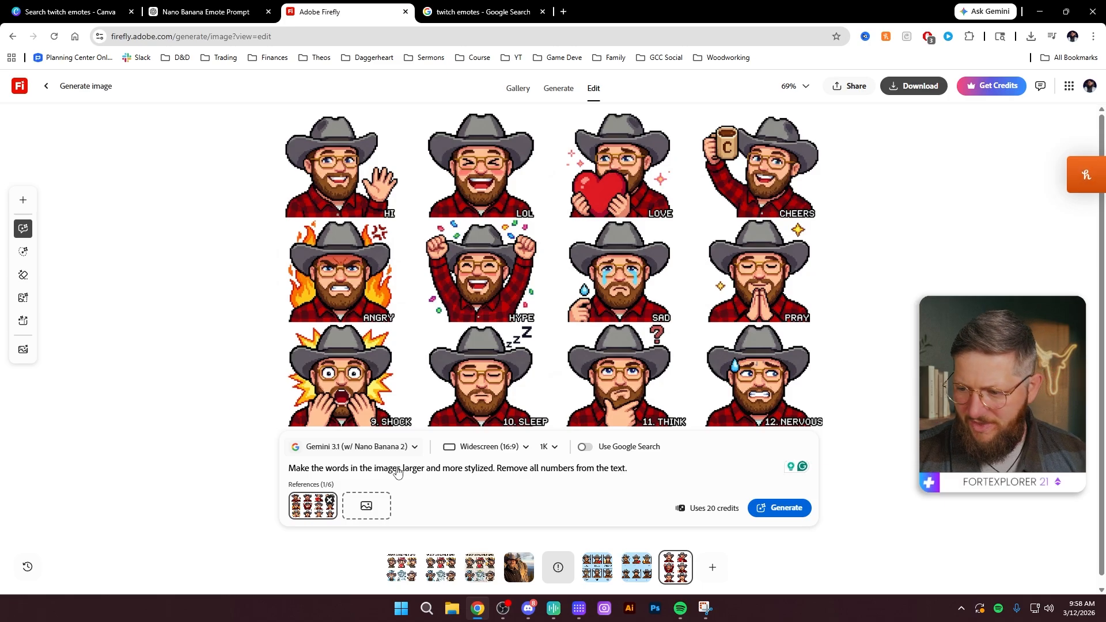
key("Return")
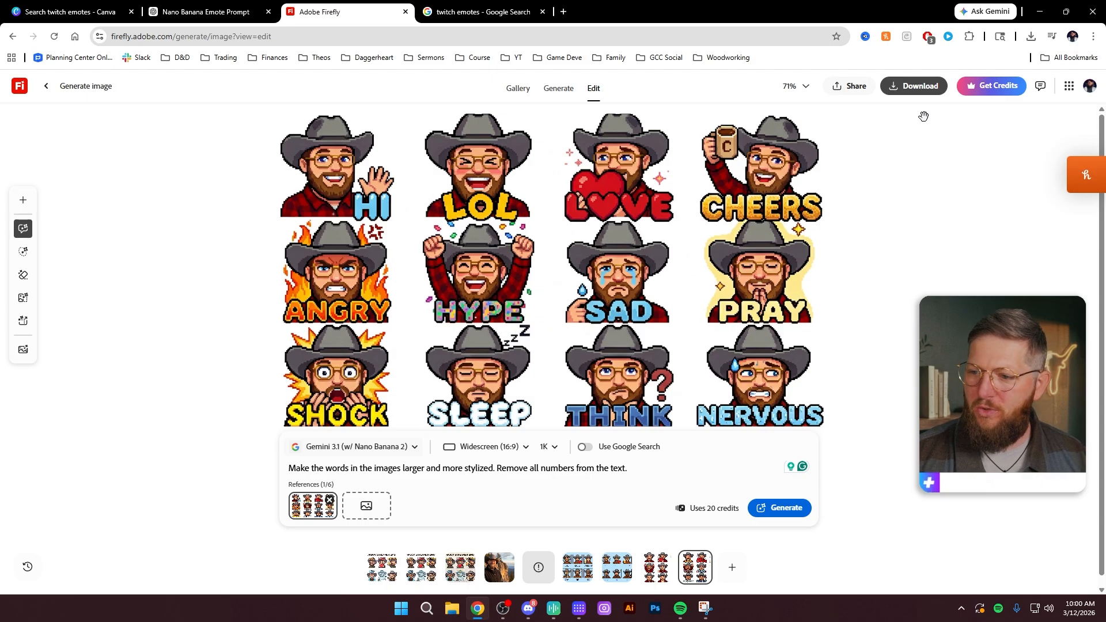
Step: Download the restyled emote sheet and search the web in a new tab for the Twitch emote size
left_click(920, 86)
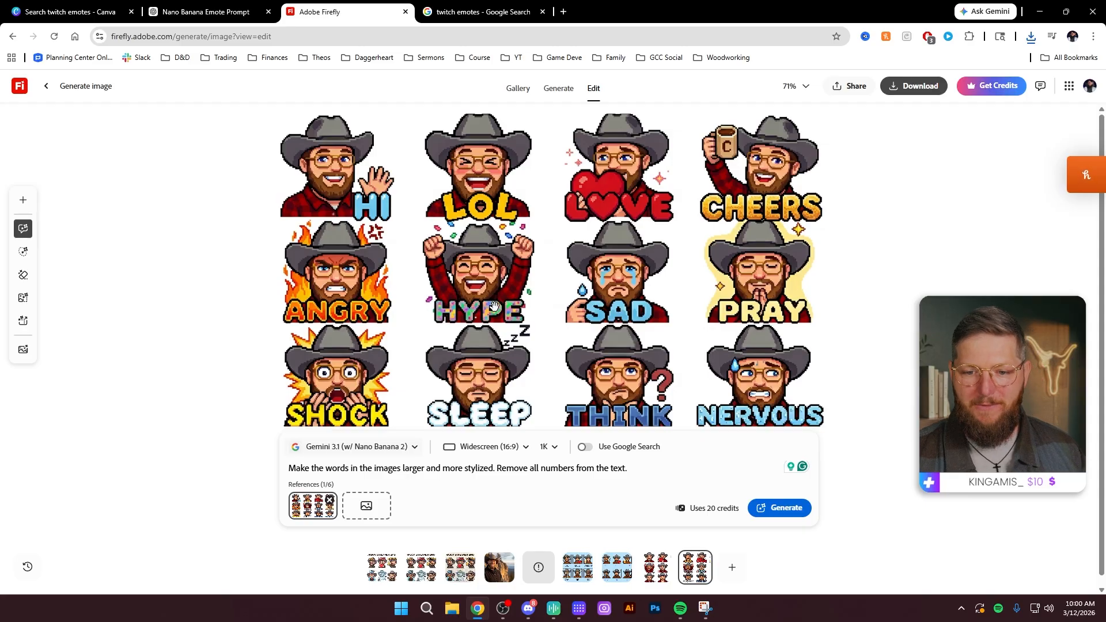
left_click(69, 11)
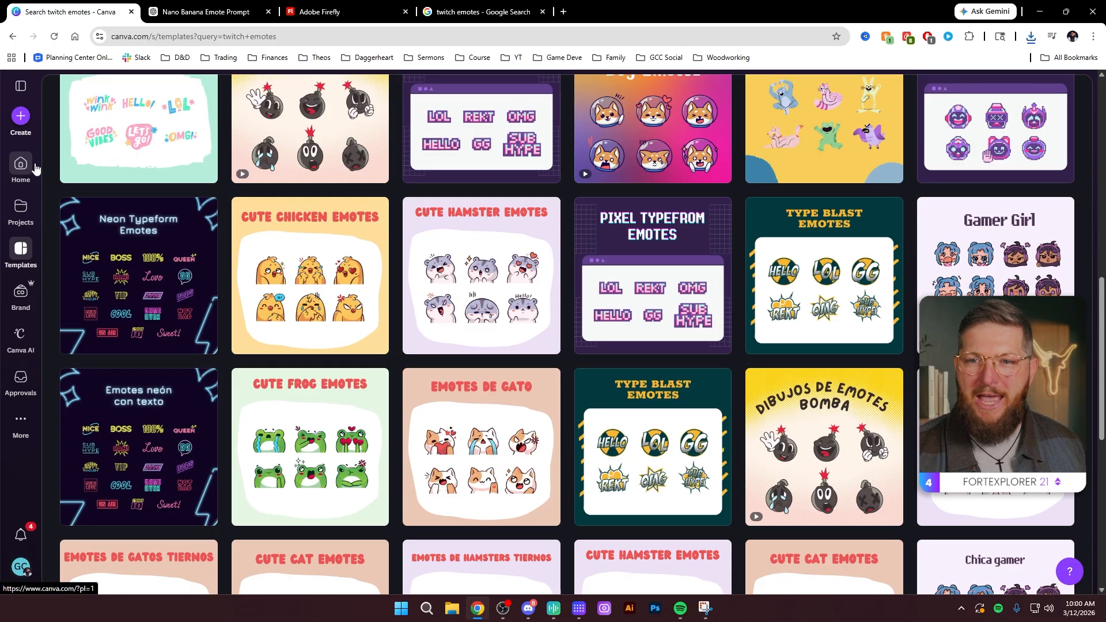
left_click(564, 12)
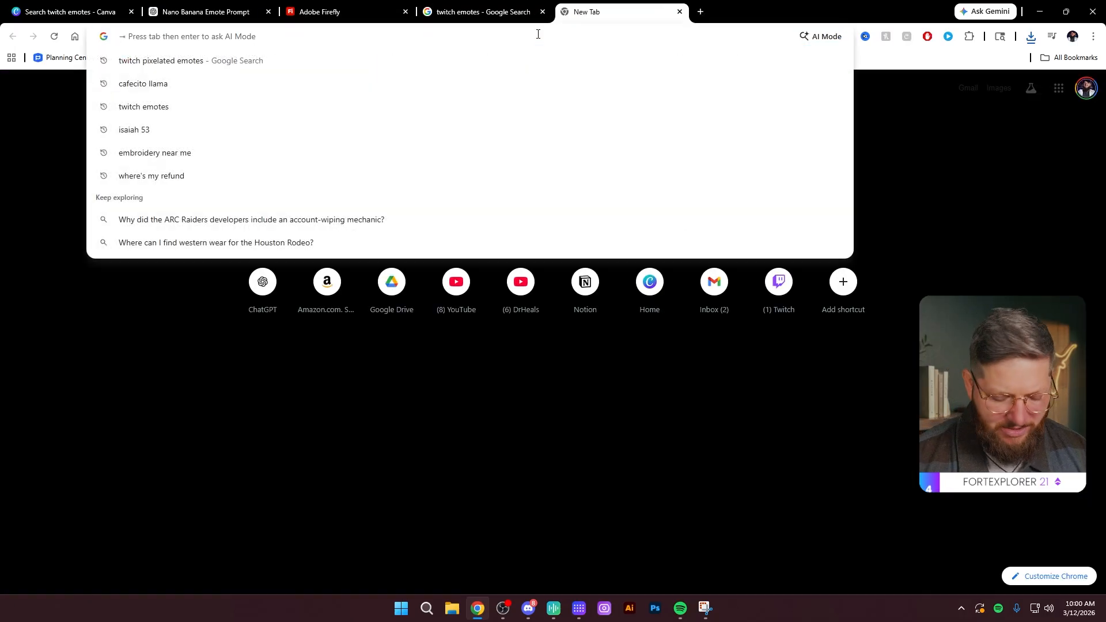
type("twitch emote siez")
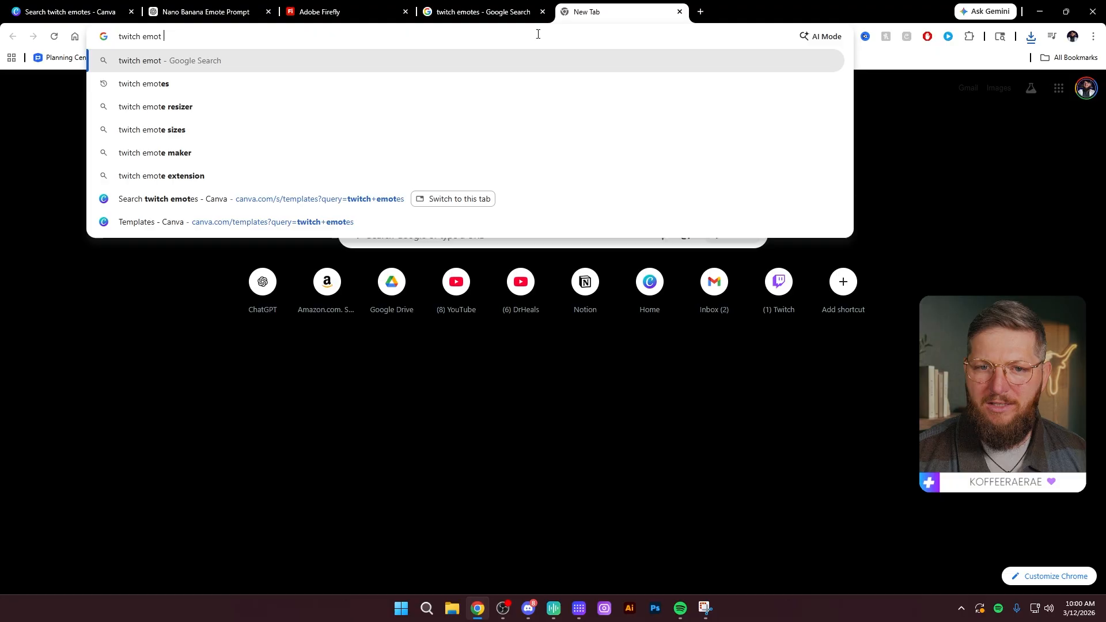
key("Return")
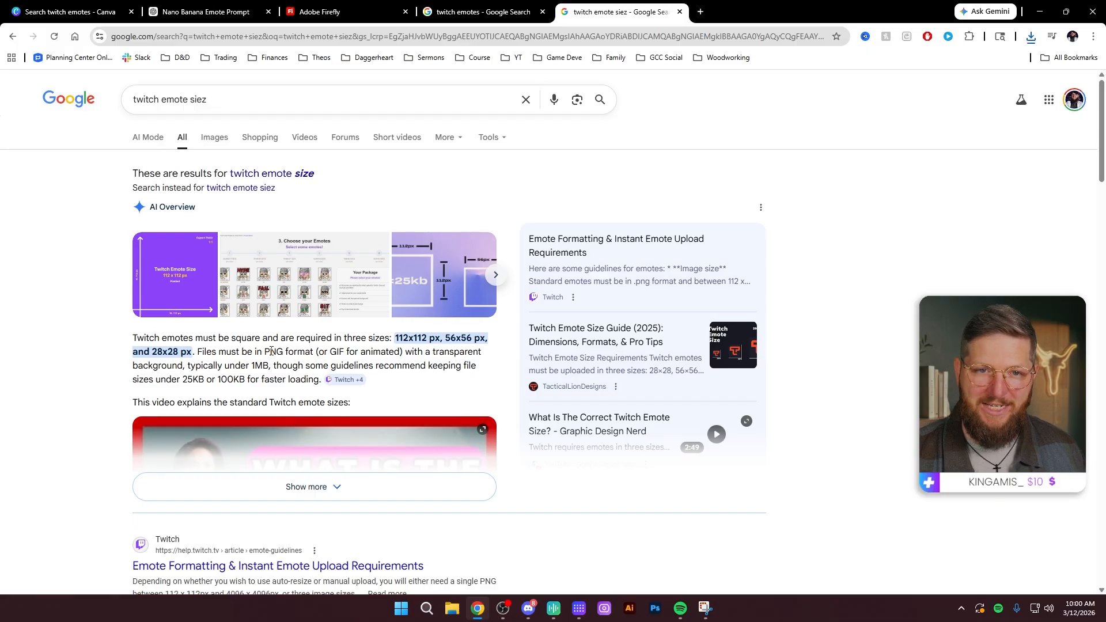
Step: Switch to Canva and create a new custom-size design of 500 × 500 px
left_click(88, 13)
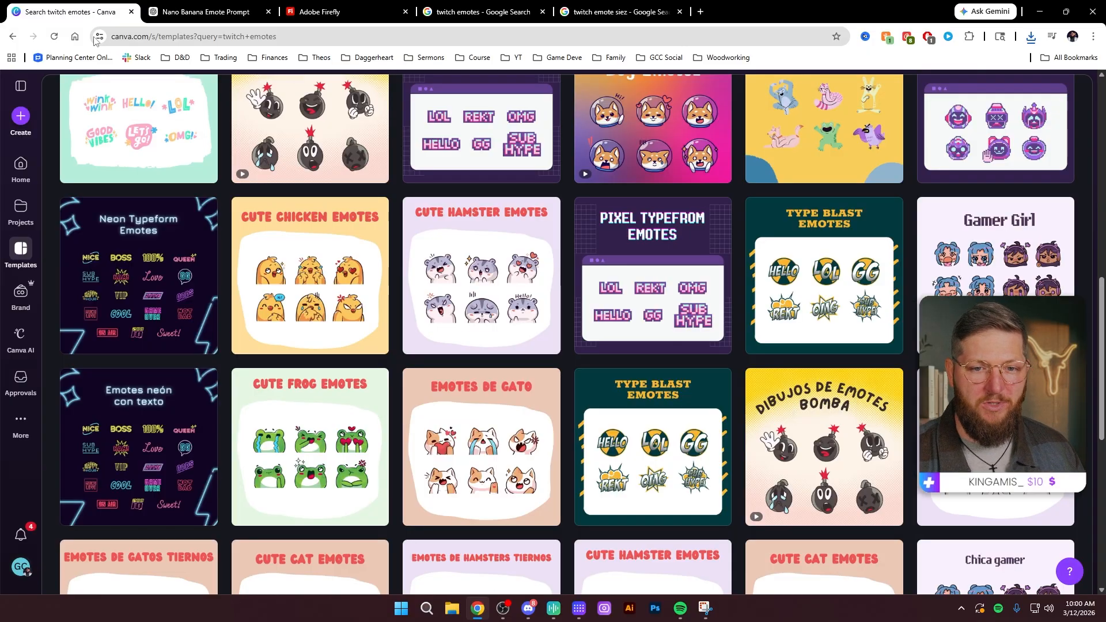
left_click(22, 116)
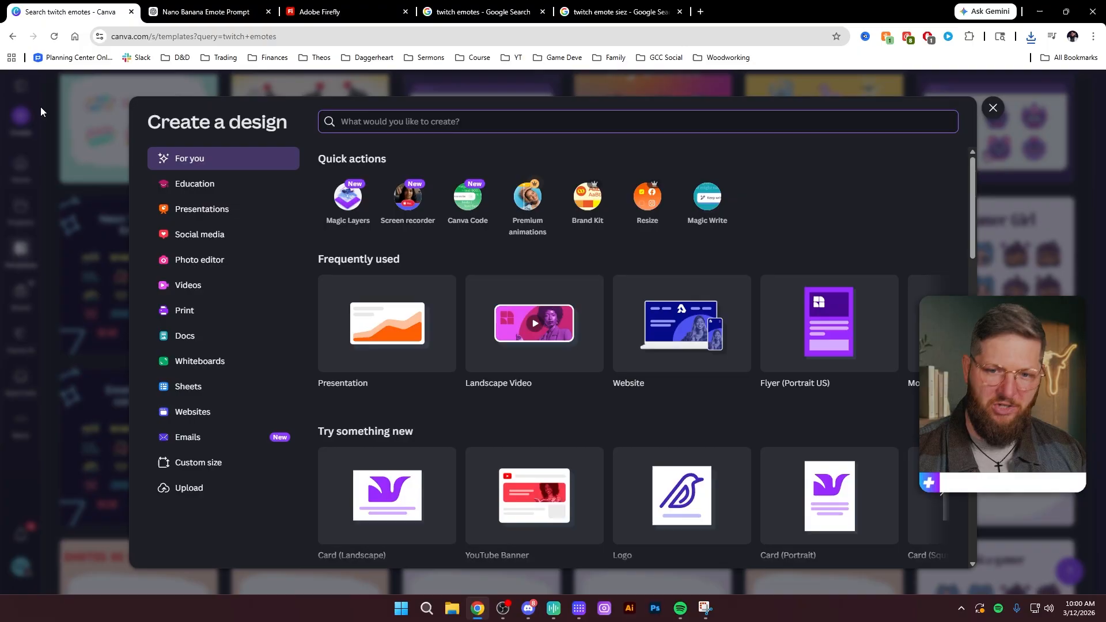
left_click(195, 467)
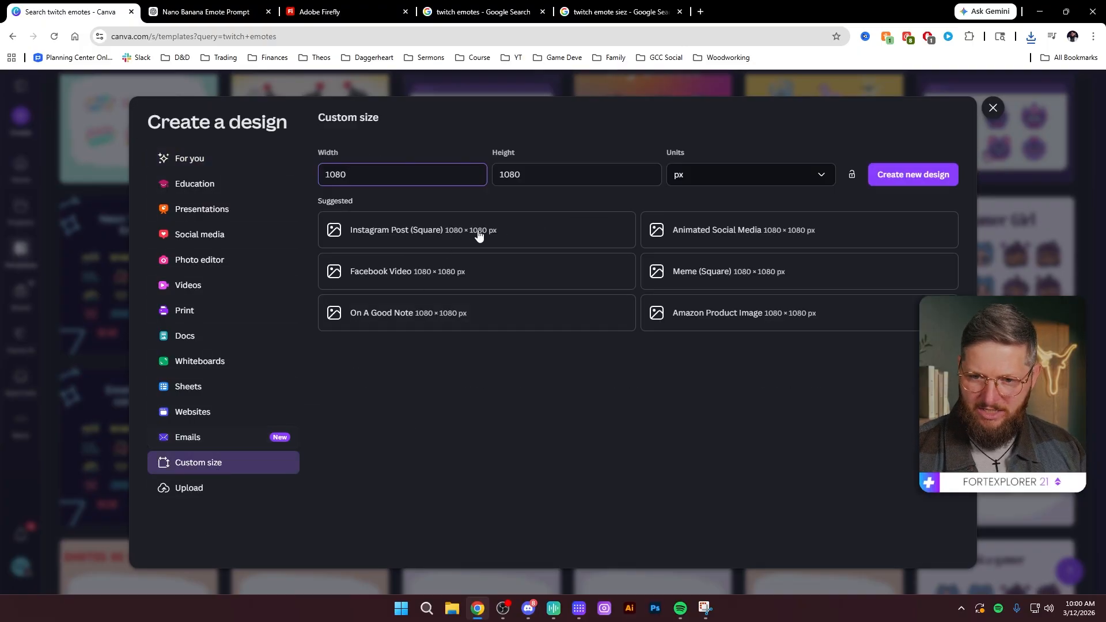
double_click(402, 175)
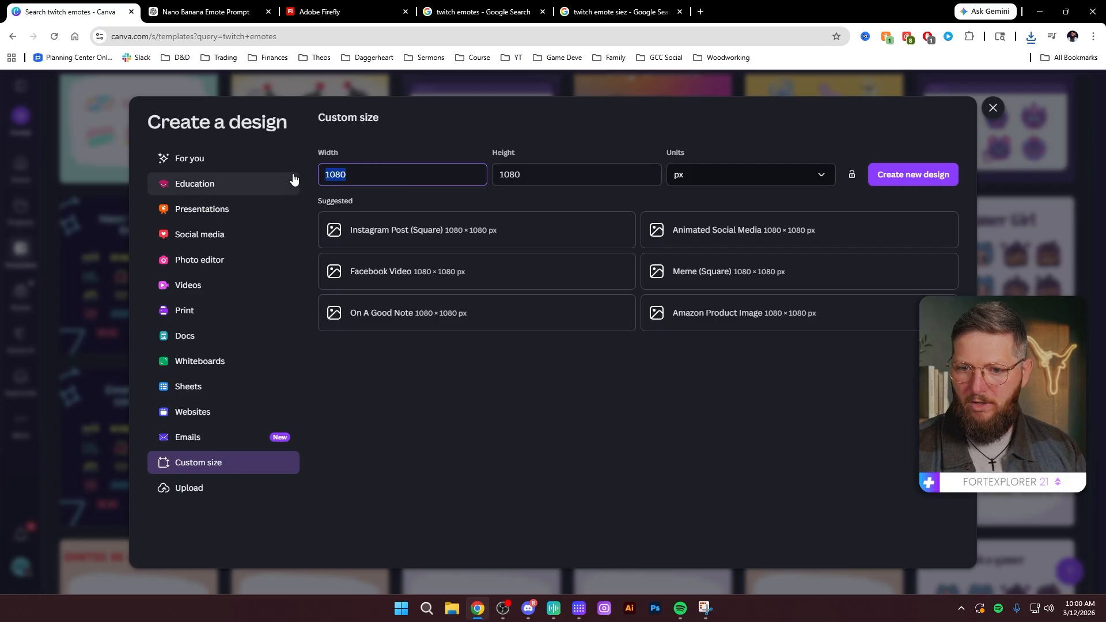
type("500")
key("Tab")
type("5")
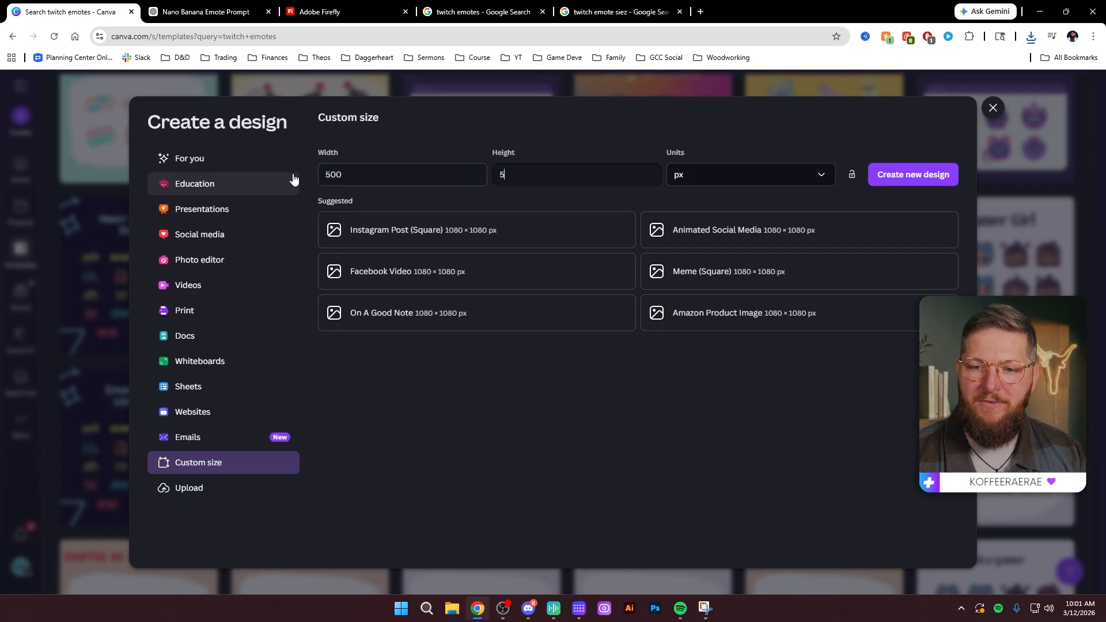
left_click(922, 175)
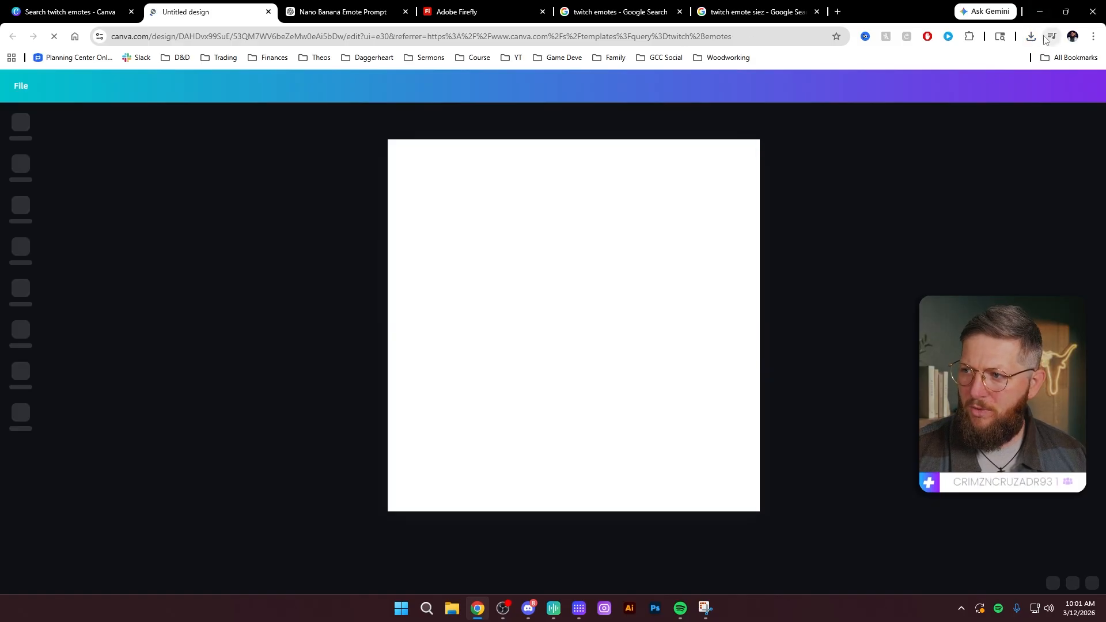
Step: Place the most recently downloaded Firefly emote sheet on the canvas and enlarge it to the full page width
left_click(1031, 37)
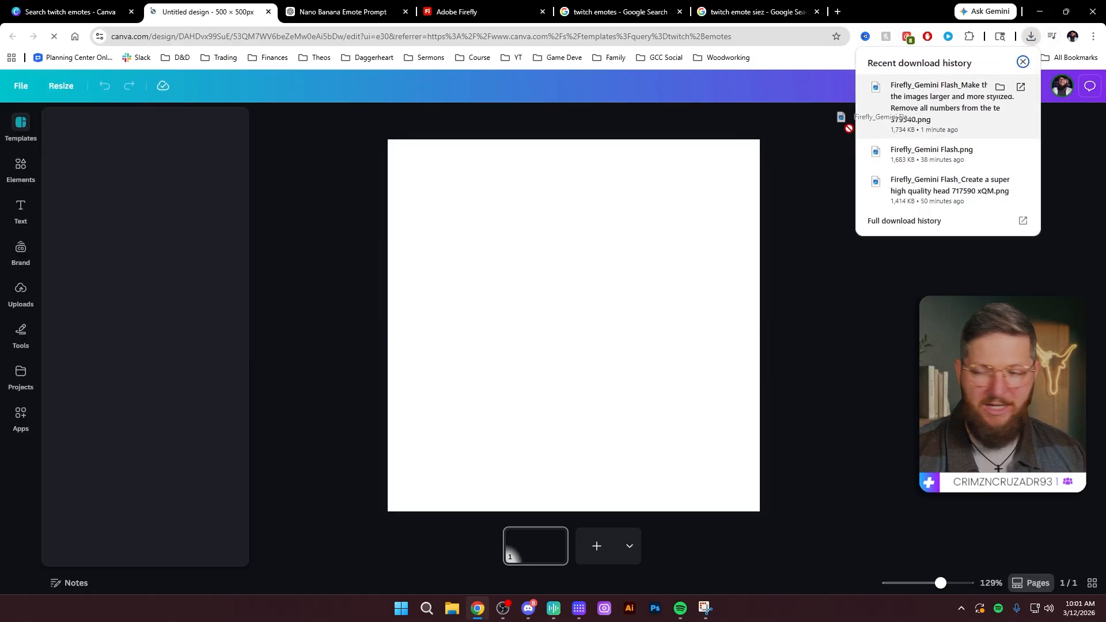
left_click_drag(555, 269, 562, 270)
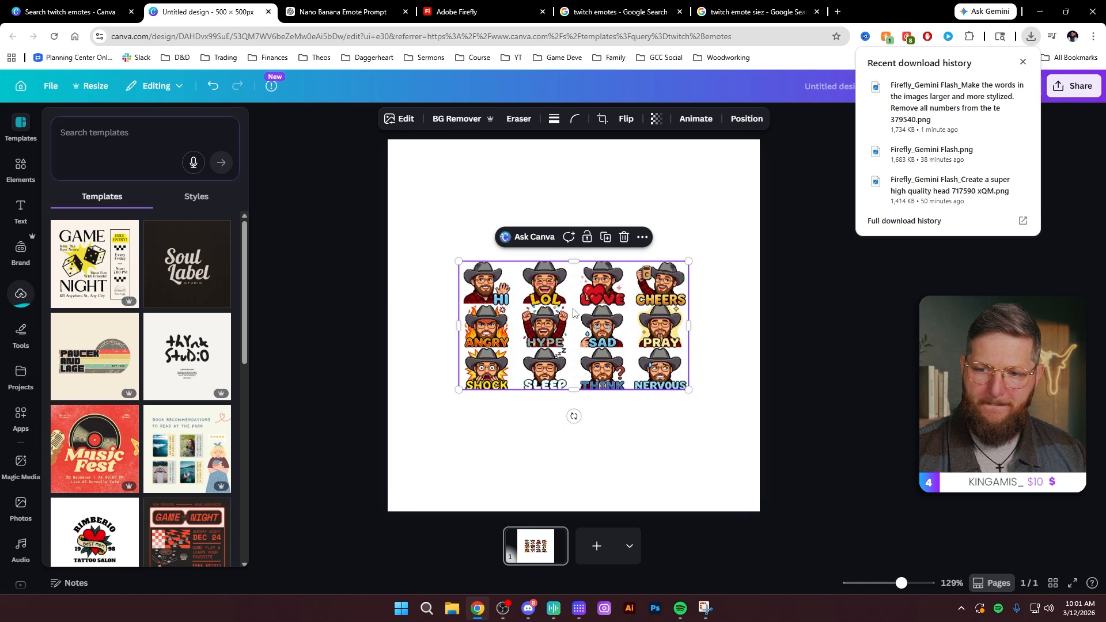
left_click_drag(573, 312, 503, 198)
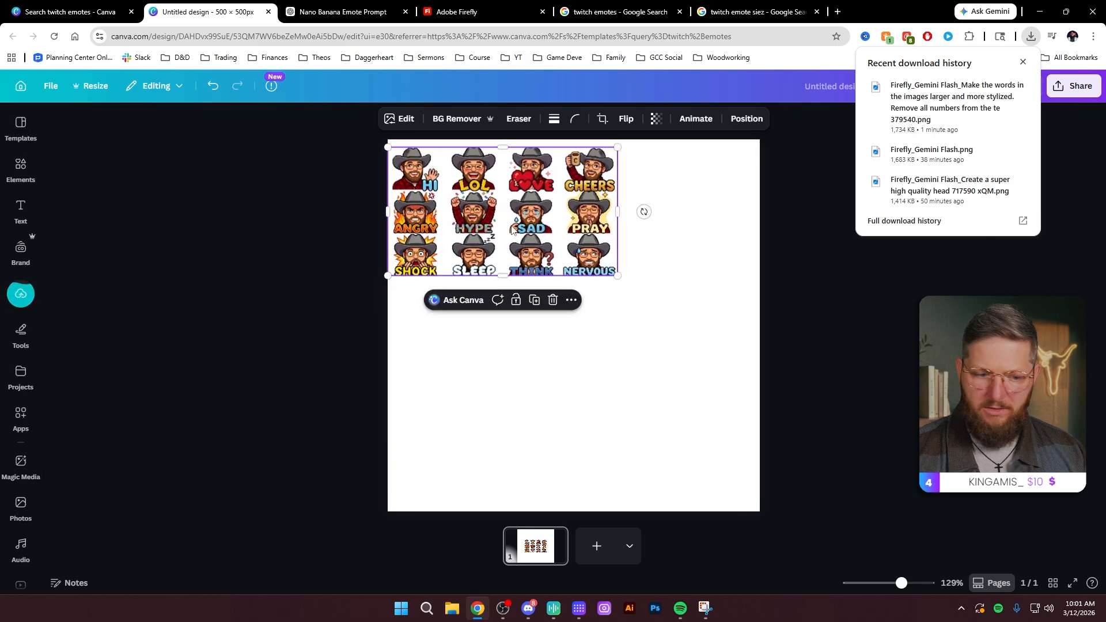
left_click_drag(617, 275, 733, 391)
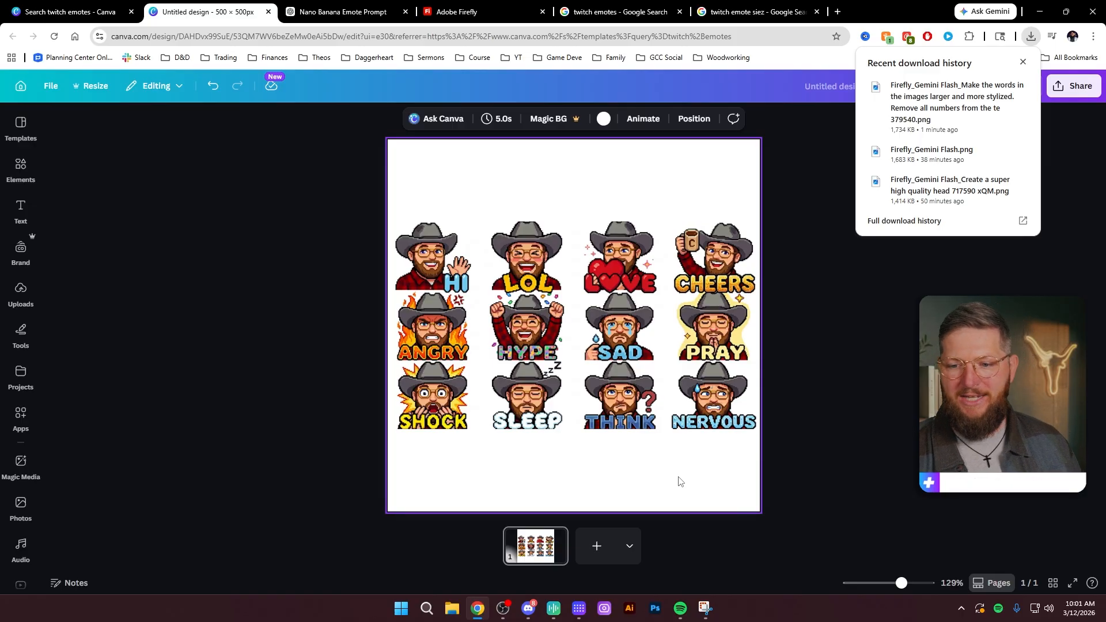
Step: Duplicate the page containing the full emote sheet
left_click(546, 548)
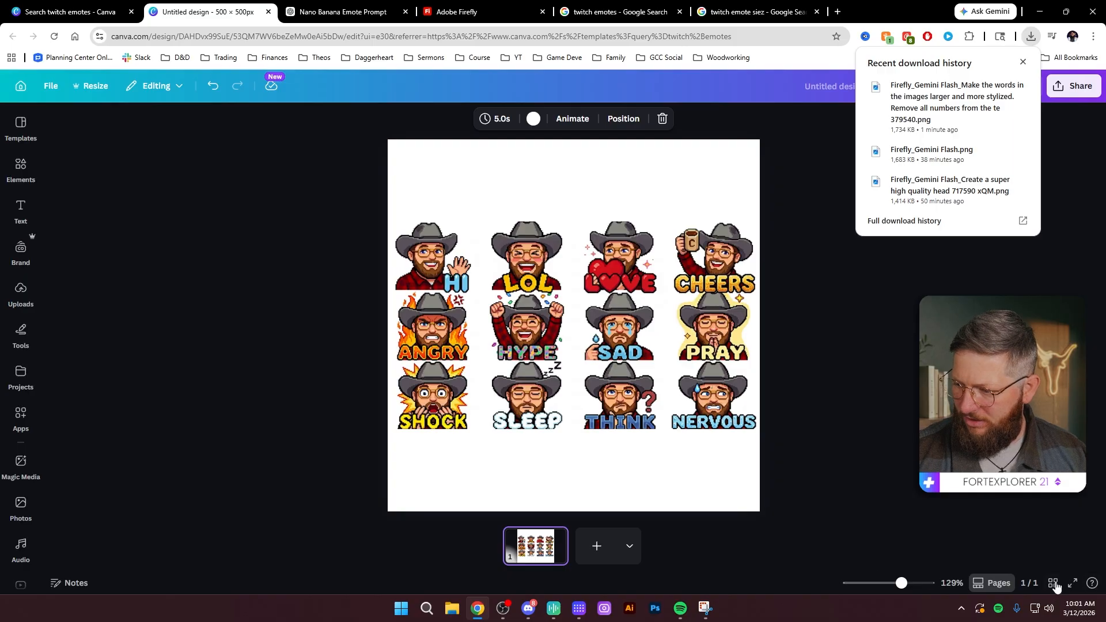
left_click(994, 583)
left_click(994, 583)
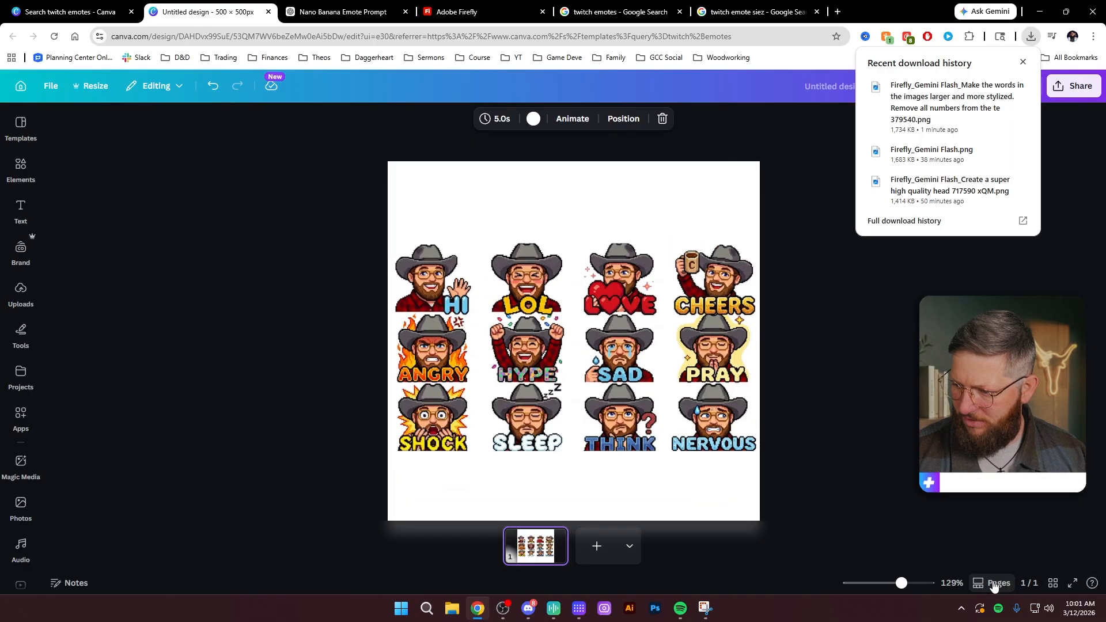
left_click(556, 538)
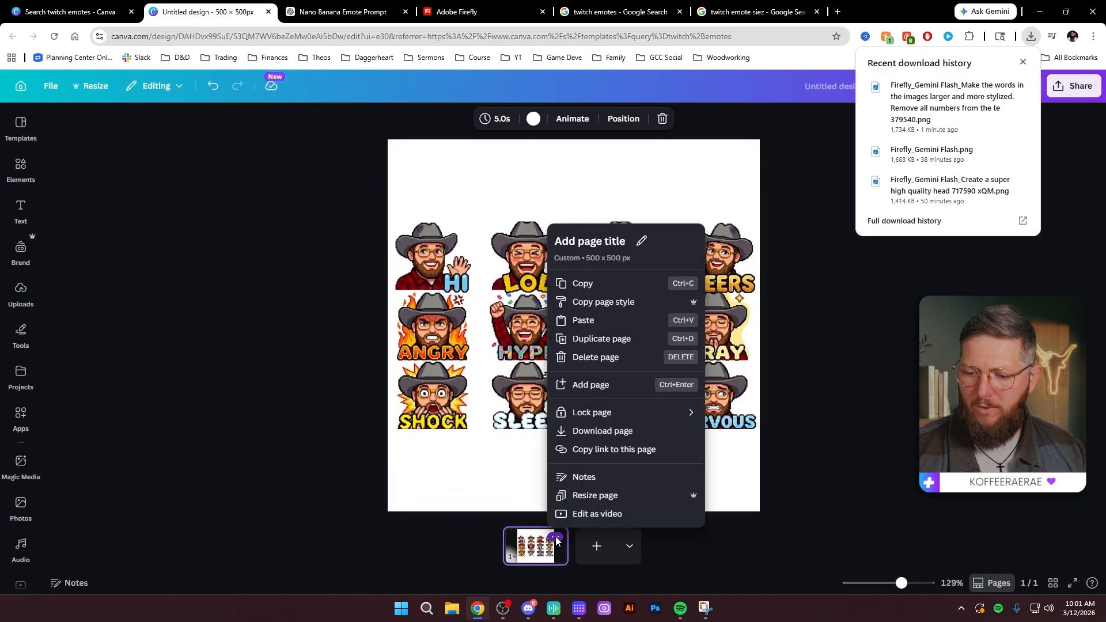
left_click(599, 339)
left_click(577, 359)
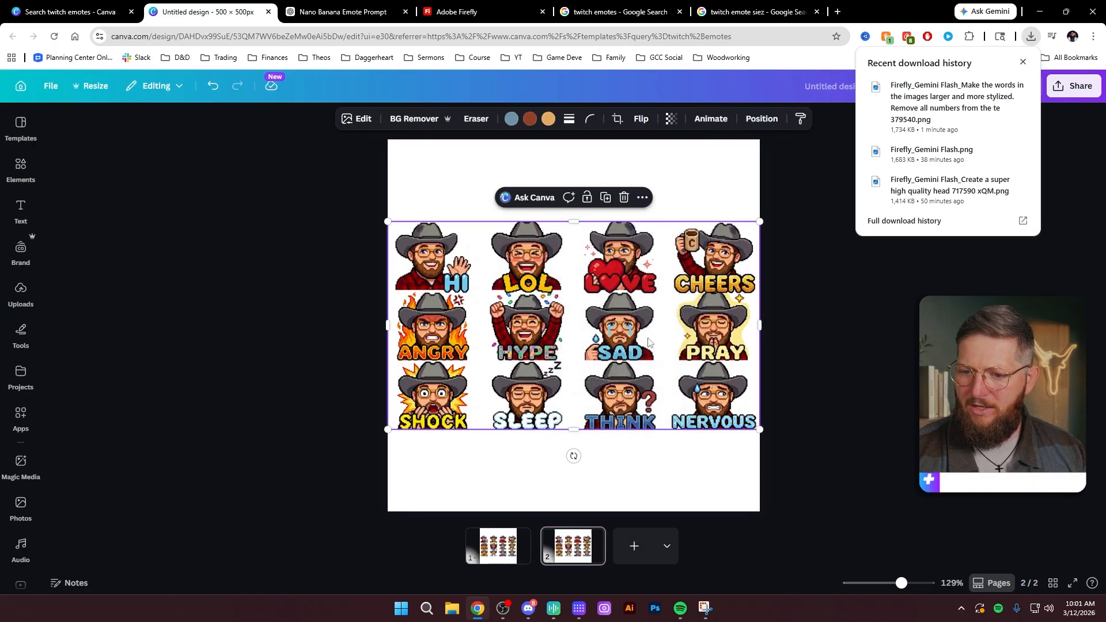
left_click_drag(759, 324, 477, 324)
key("ctrl+z")
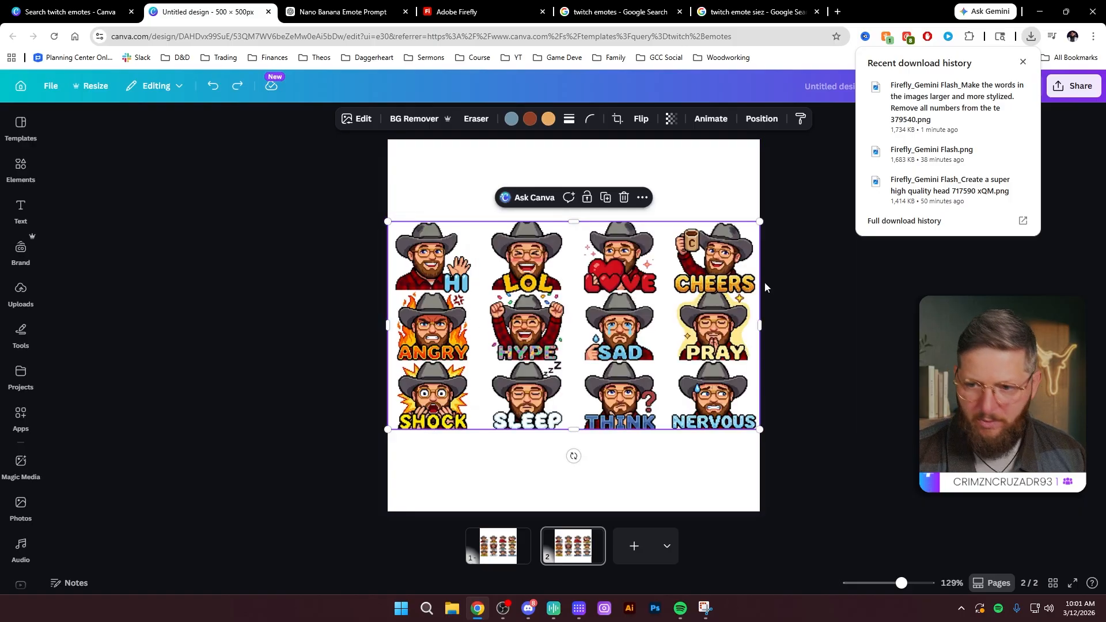
Step: Set the second page's background to the dark grey brand color and remove the white background from its emote sheet
left_click(744, 197)
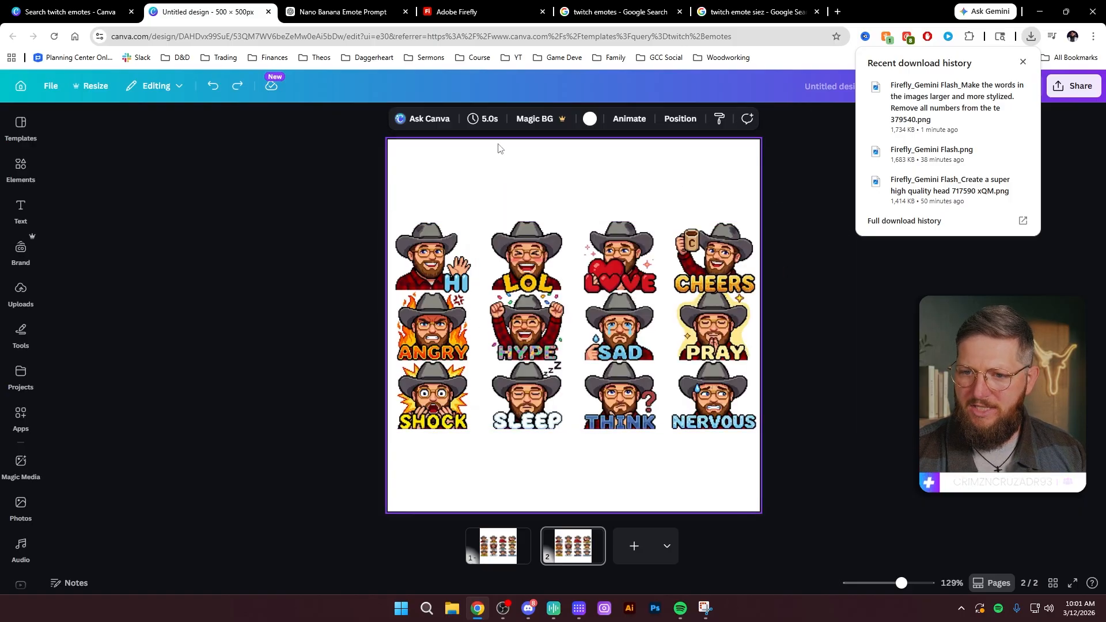
left_click(589, 119)
left_click(90, 283)
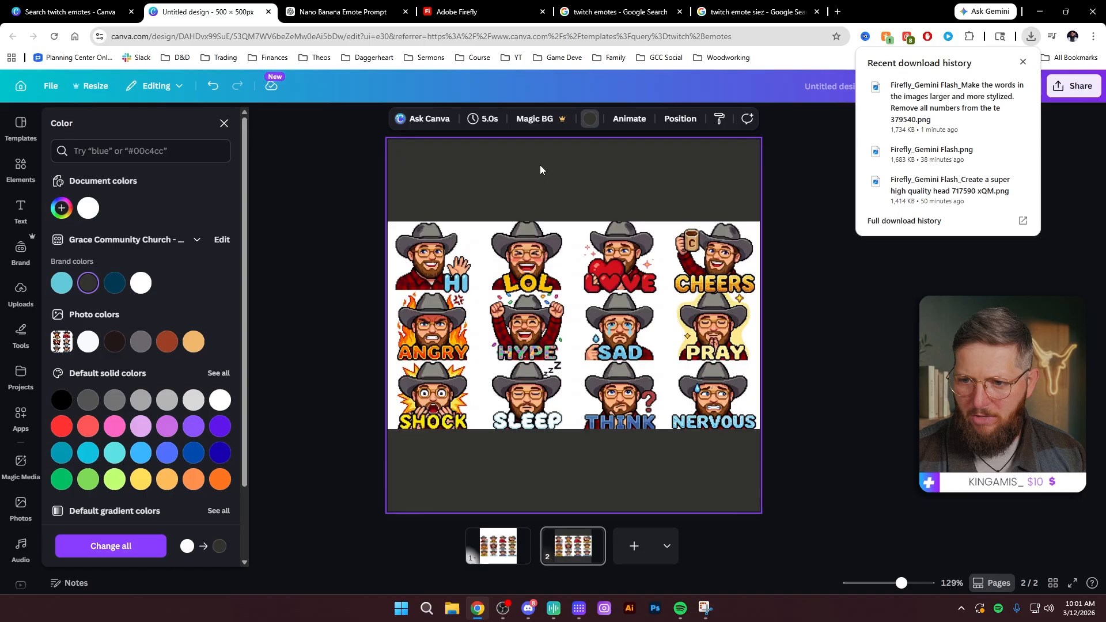
left_click(559, 297)
left_click(416, 120)
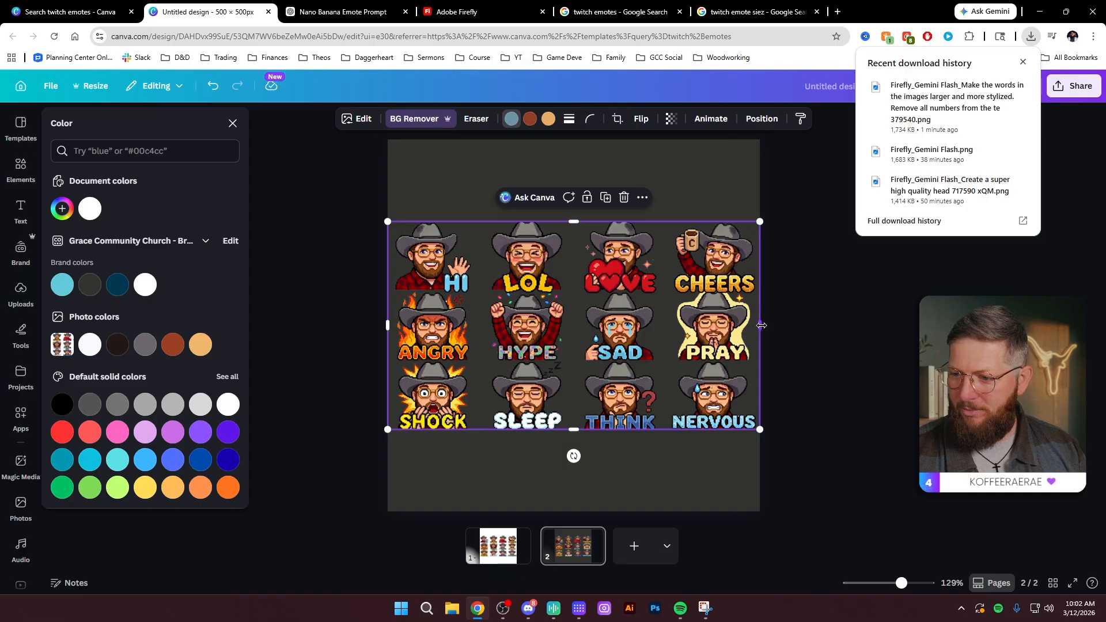
Step: Crop the emote sheet on the second page to the HI emote and enlarge it to span the page width, roughly centered
left_click_drag(761, 326, 474, 324)
left_click_drag(426, 430, 698, 467)
left_click_drag(547, 399, 548, 321)
left_click_drag(689, 393, 757, 450)
left_click_drag(627, 293, 627, 318)
left_click(825, 423)
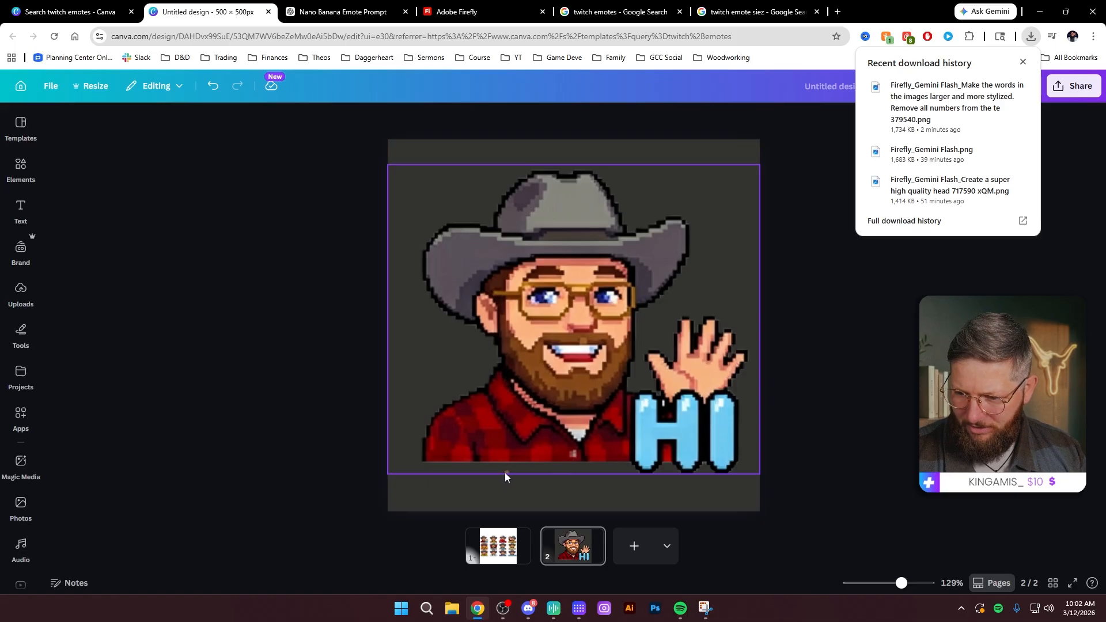
Step: Duplicate the page with the cropped HI emote
left_click(663, 374)
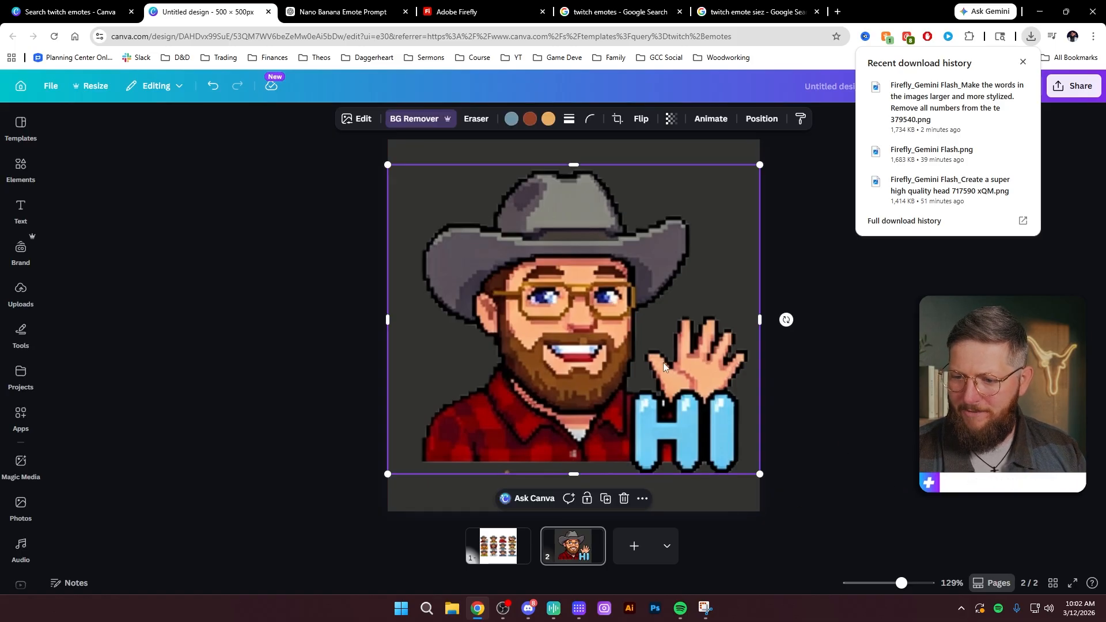
left_click(578, 536)
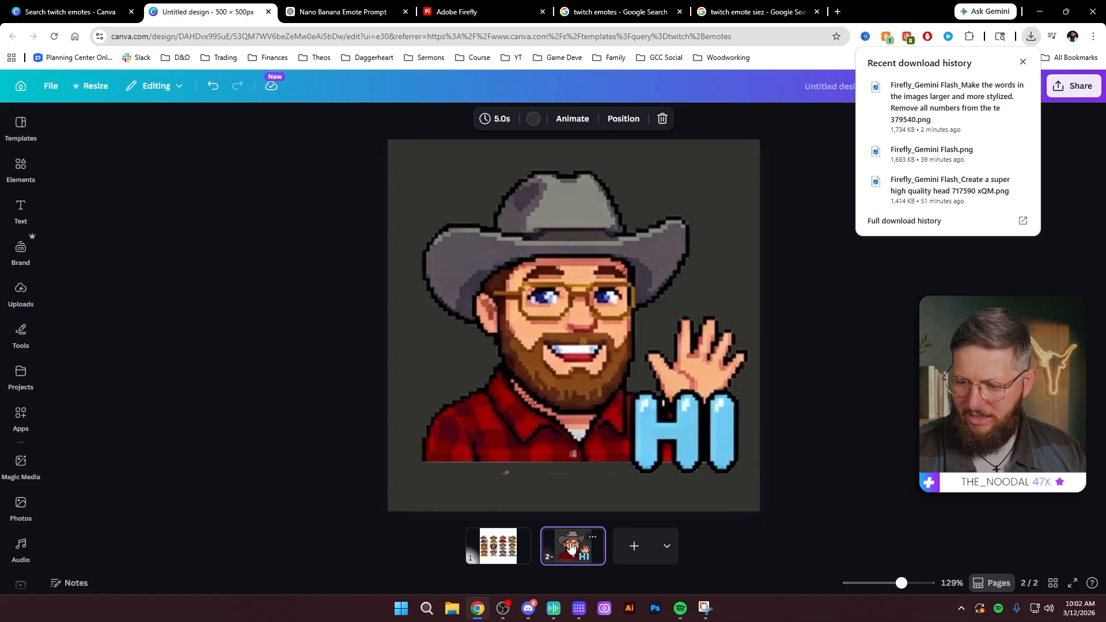
key("ctrl+d")
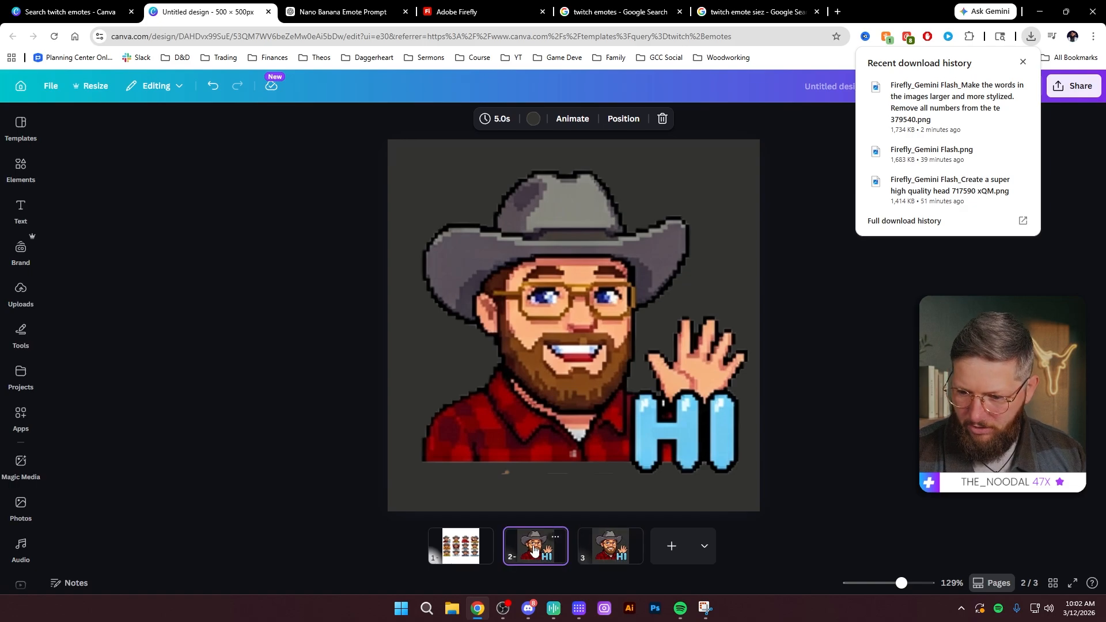
Step: Erase the flames and hat top of the ANGRY emote beneath the HI emote on the second page, using Pixel Eraser
left_click(600, 361)
left_click(476, 119)
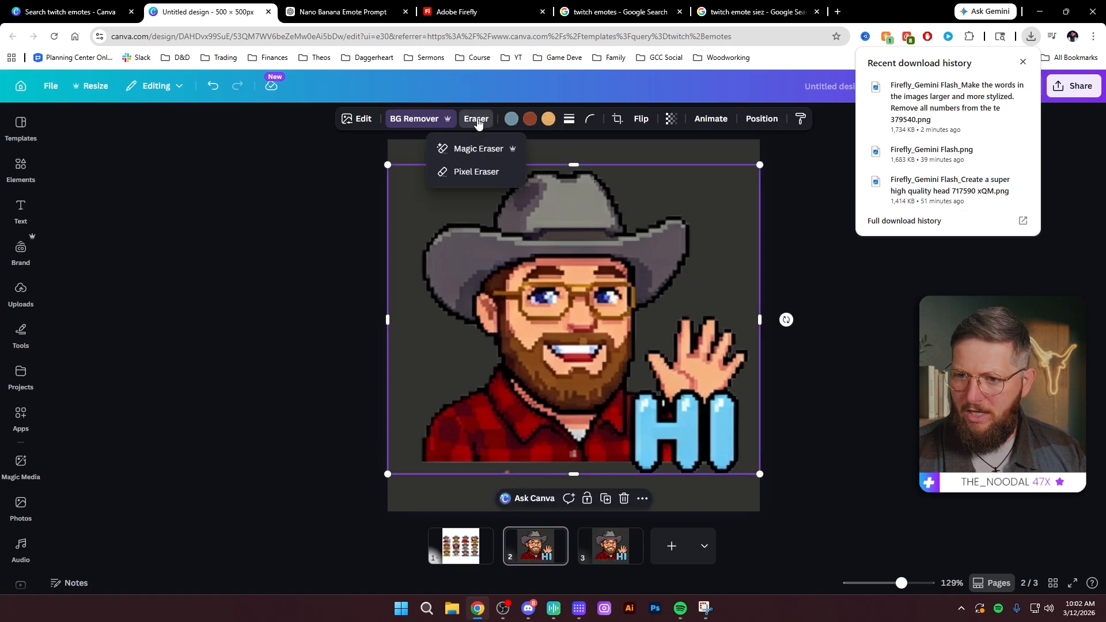
left_click(476, 172)
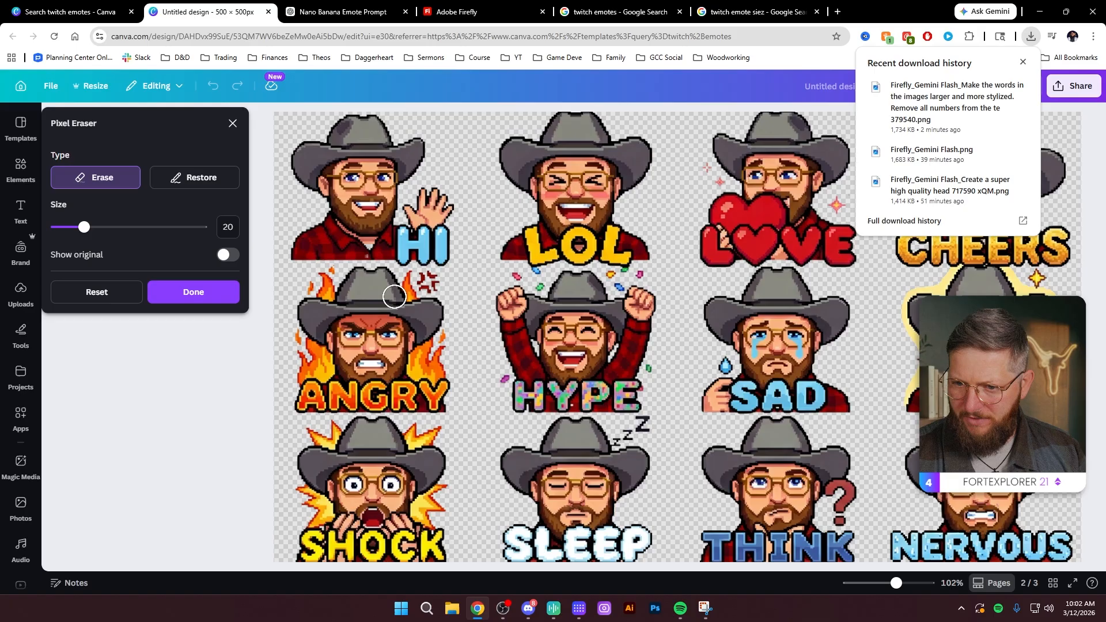
mouse_move(306, 282)
left_mouse_down()
mouse_move(428, 277)
mouse_move(439, 283)
mouse_move(430, 290)
mouse_move(308, 292)
mouse_move(424, 300)
left_mouse_up()
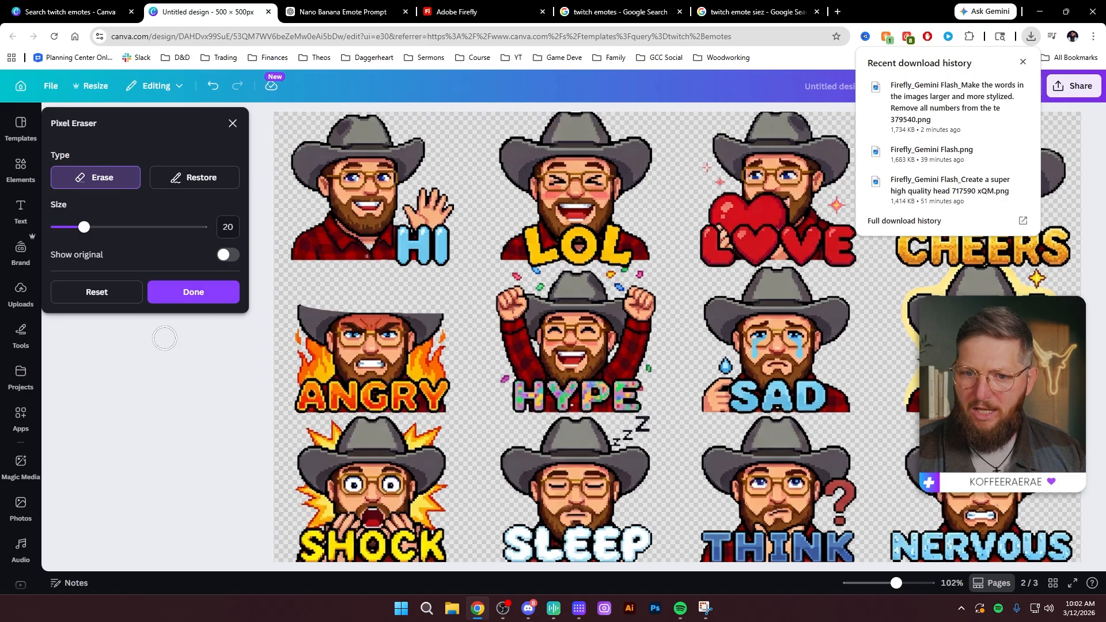
left_click(193, 292)
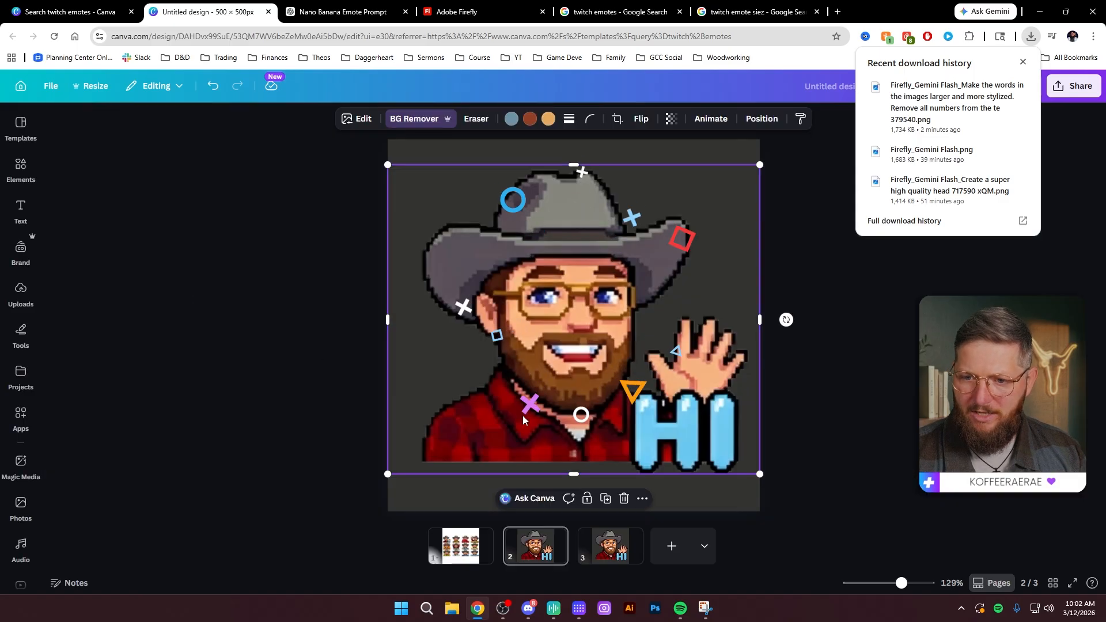
left_click(812, 471)
Step: Reposition the emote sheet inside its crop frame on the third page so that it shows the LOL emote
left_click(622, 545)
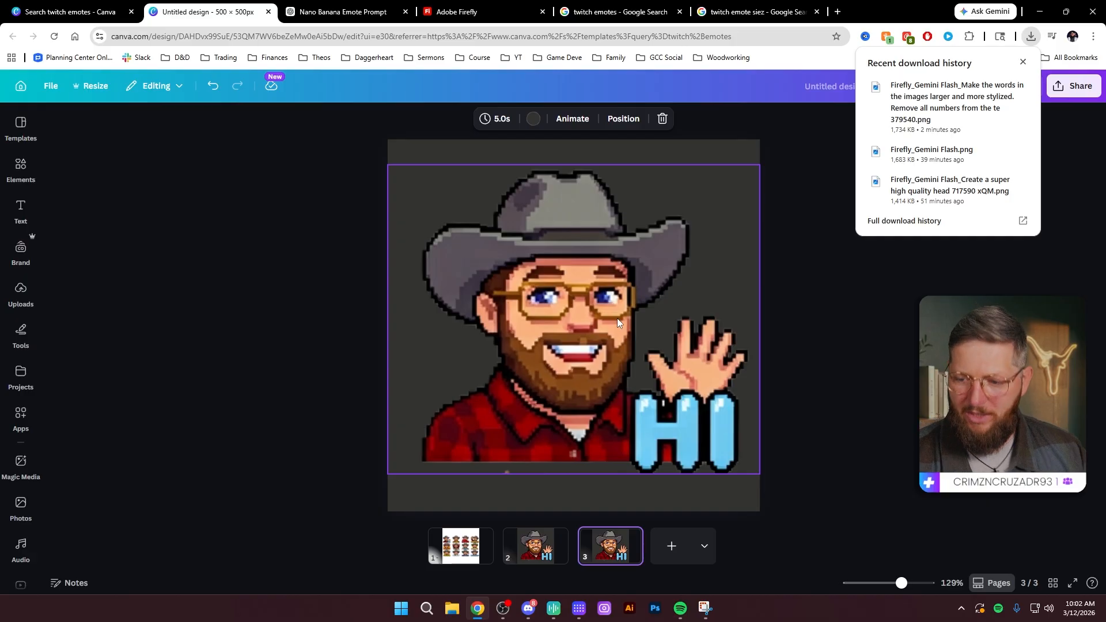
left_click_drag(901, 584, 889, 584)
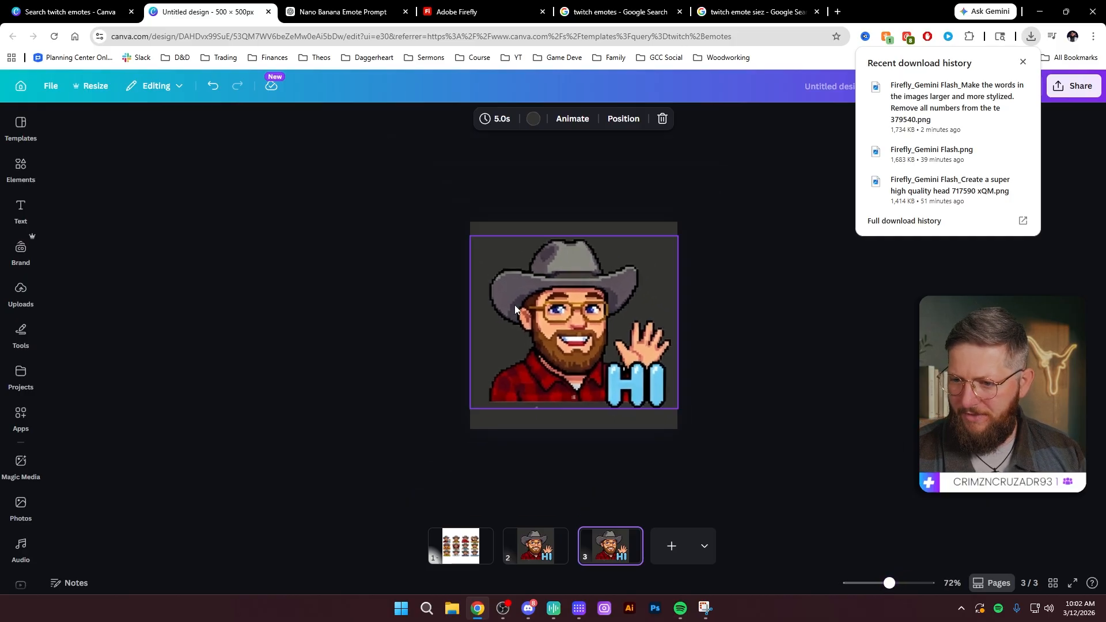
double_click(552, 313)
left_click_drag(756, 341, 515, 344)
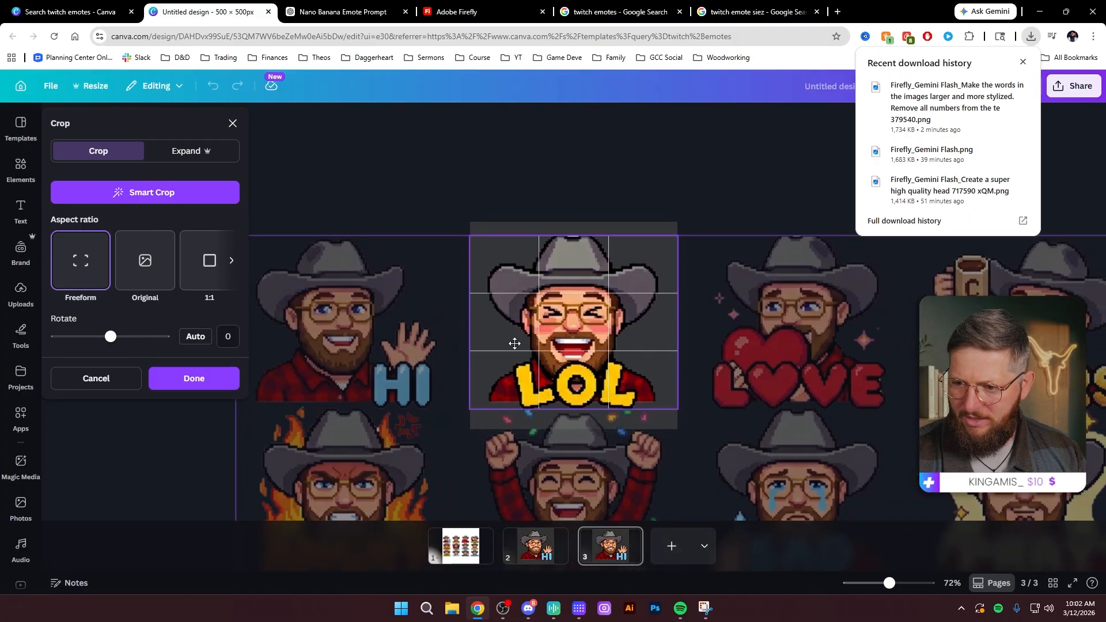
left_click(600, 196)
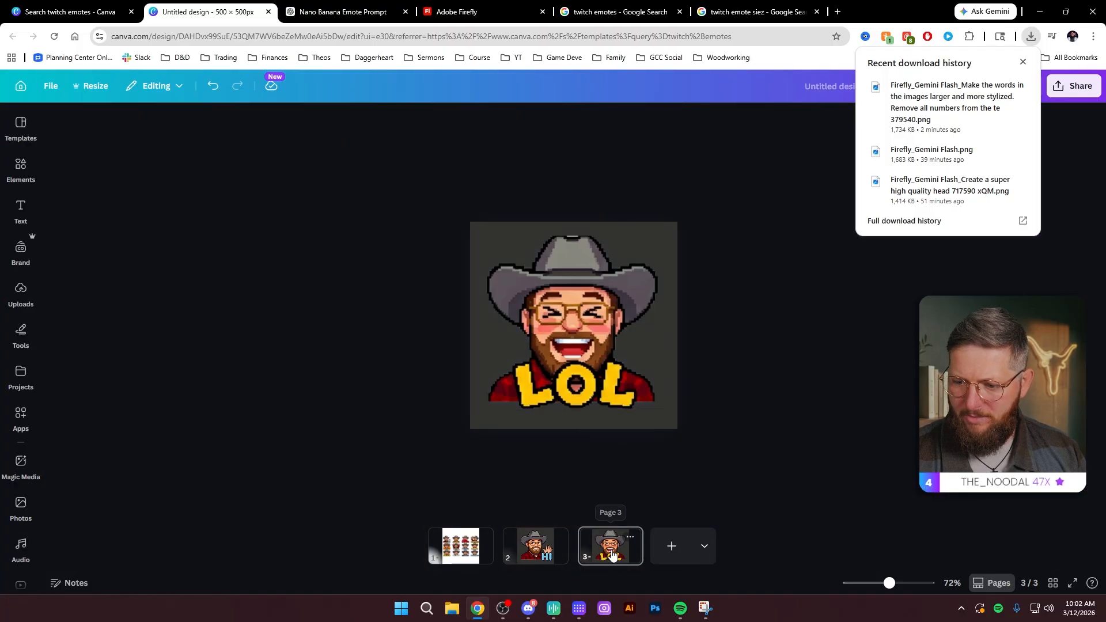
Step: Duplicate the LOL page and shift the copy's crop to the LOVE emote
left_click(612, 553)
key("ctrl+d")
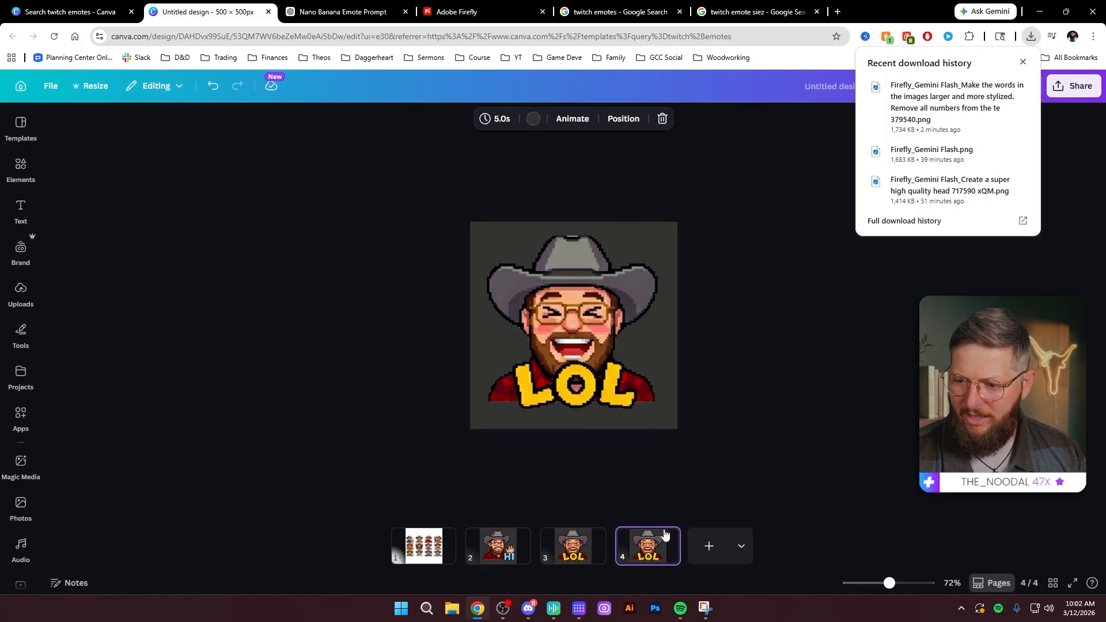
left_click(610, 344)
double_click(610, 344)
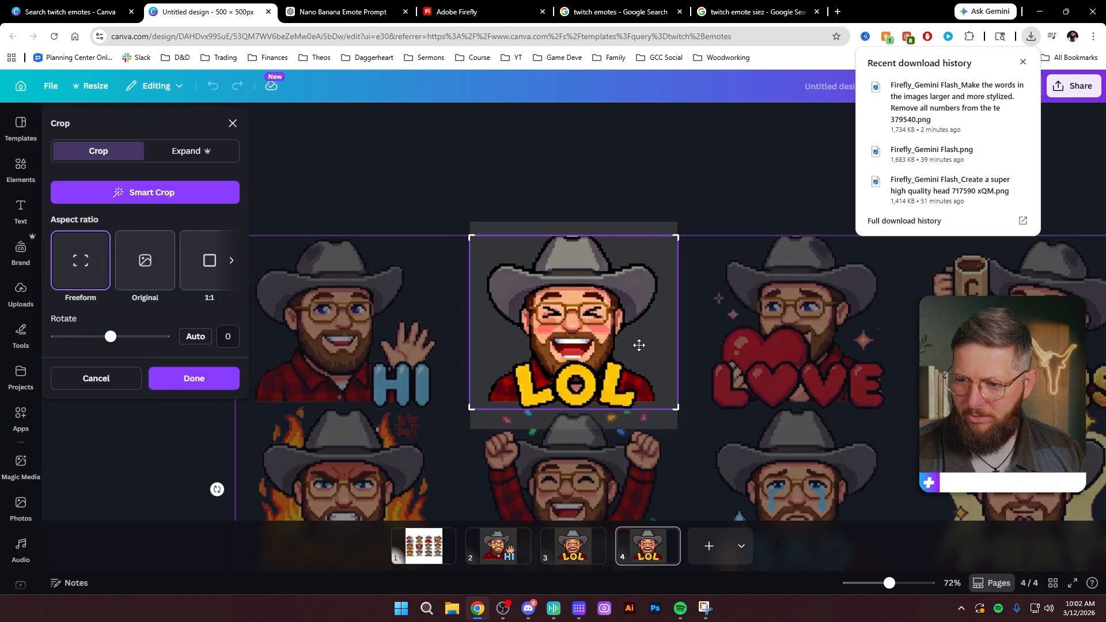
left_click_drag(636, 344, 413, 349)
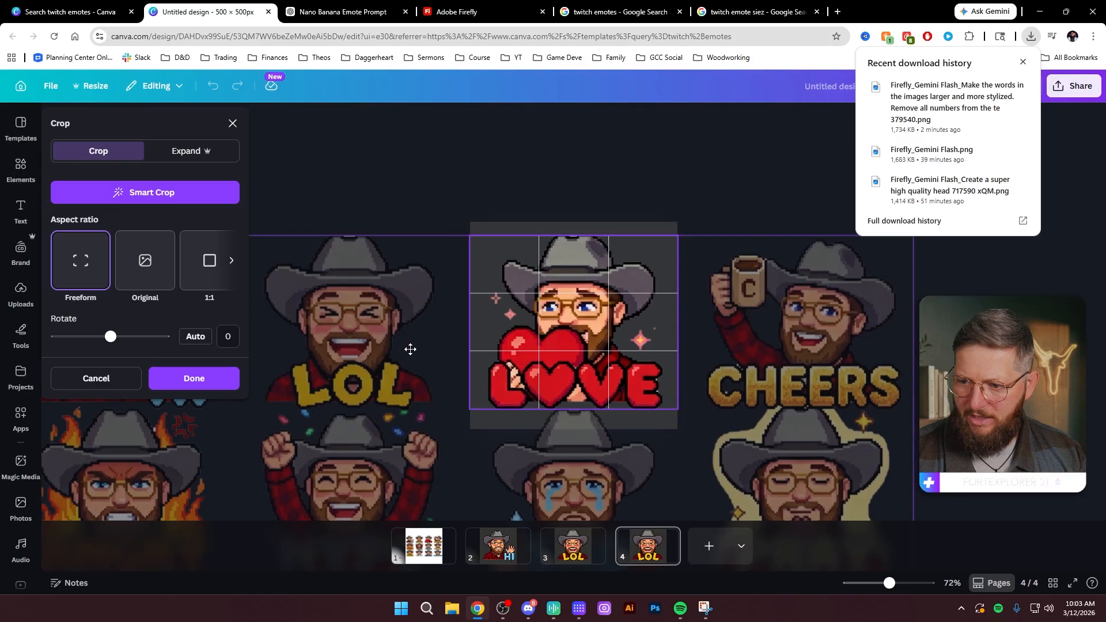
left_click(640, 202)
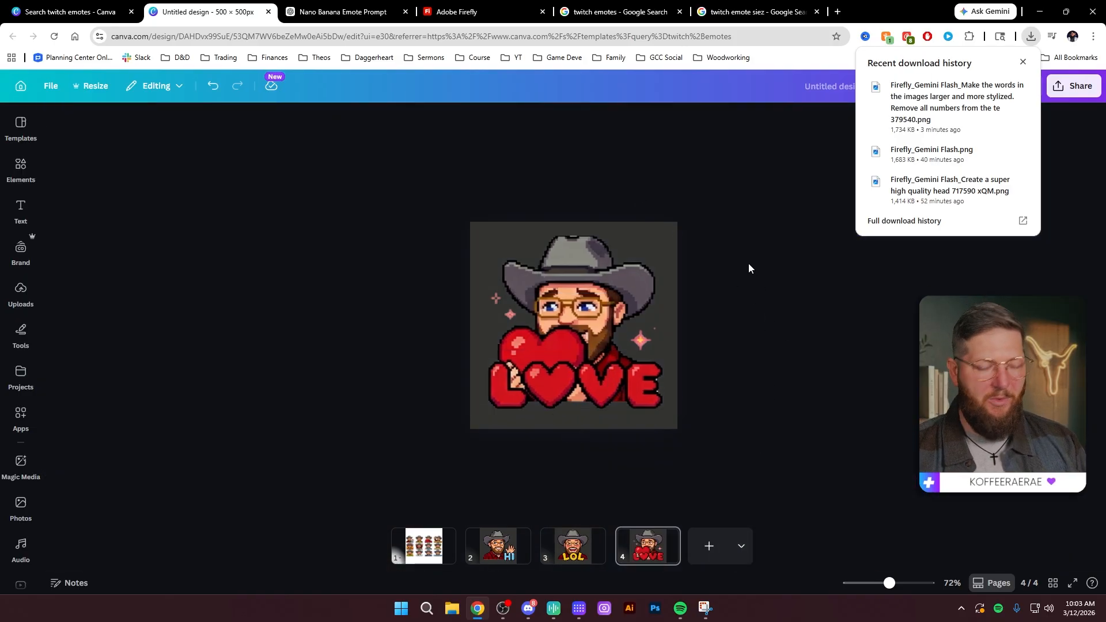
Step: Remove the dark grey background color from the LOVE, LOL and HI pages
left_click(650, 226)
key("Delete")
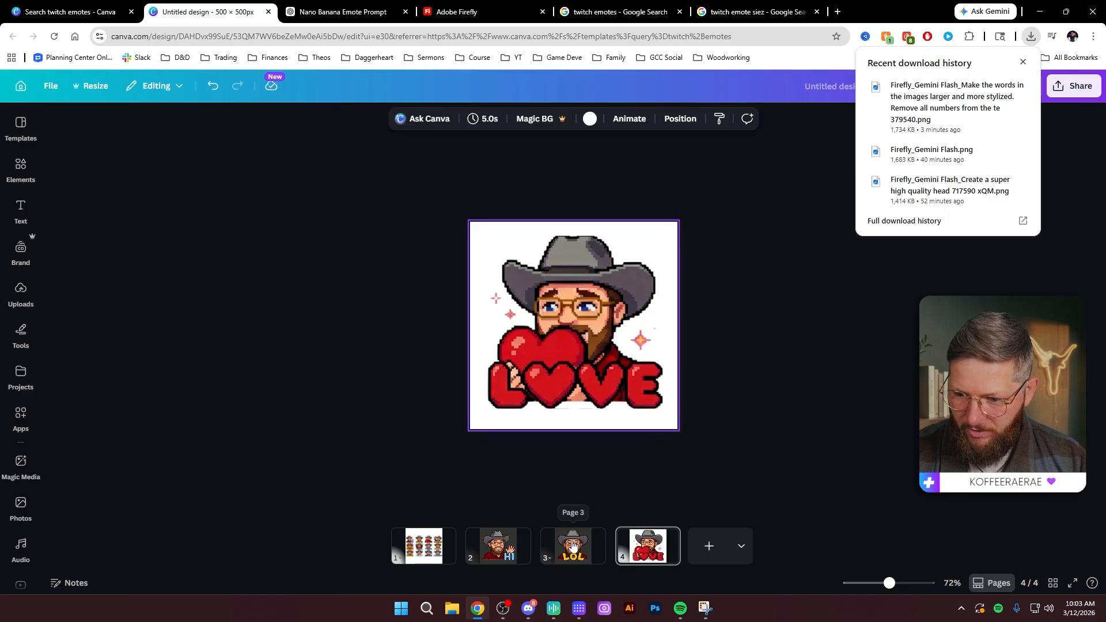
left_click(571, 542)
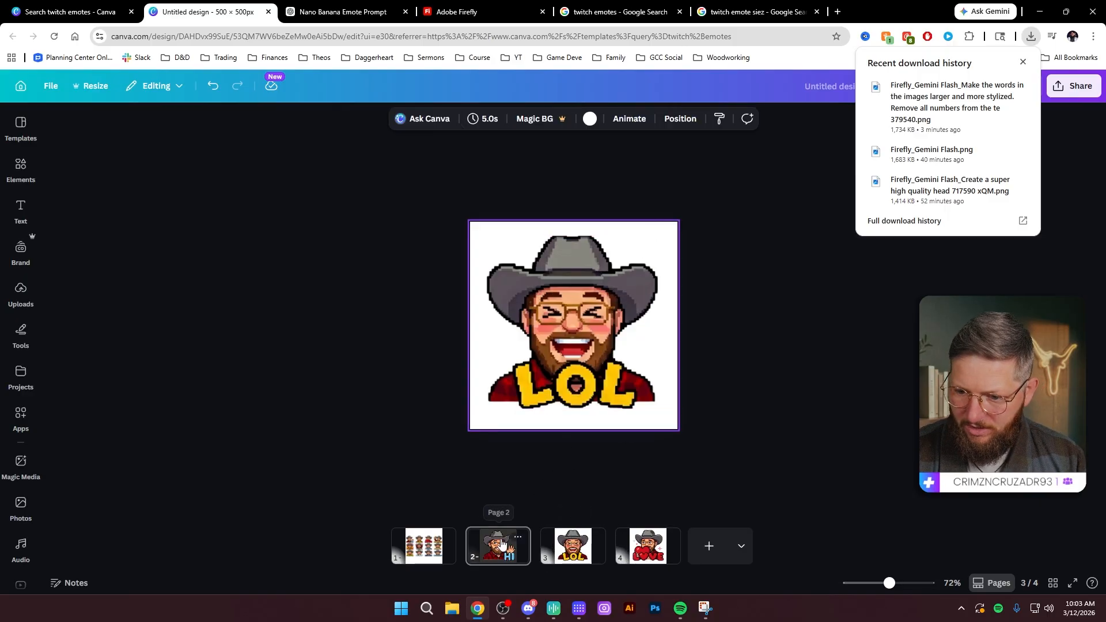
left_click(498, 544)
key("Delete")
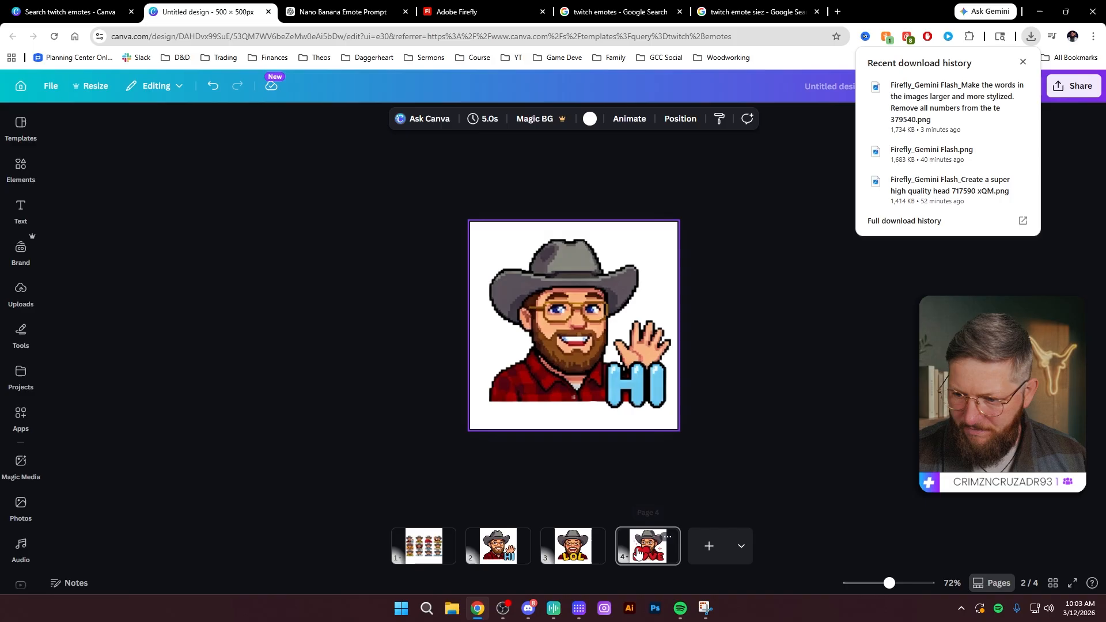
Step: Duplicate the LOVE page and shift the copy's crop to the CHEERS emote
left_click(648, 546)
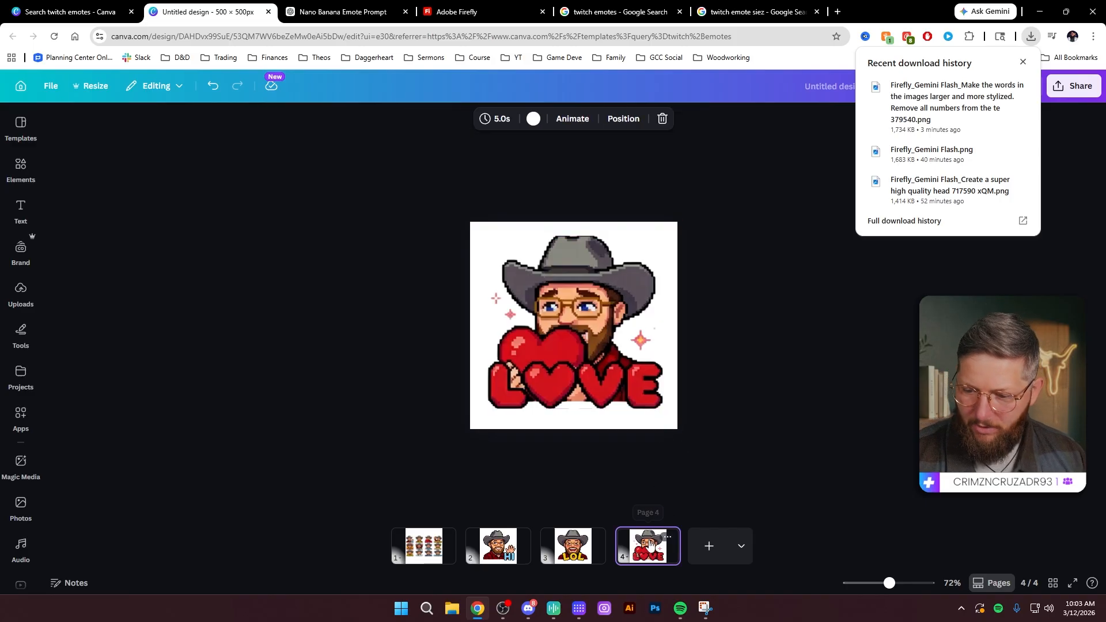
key("ctrl+d")
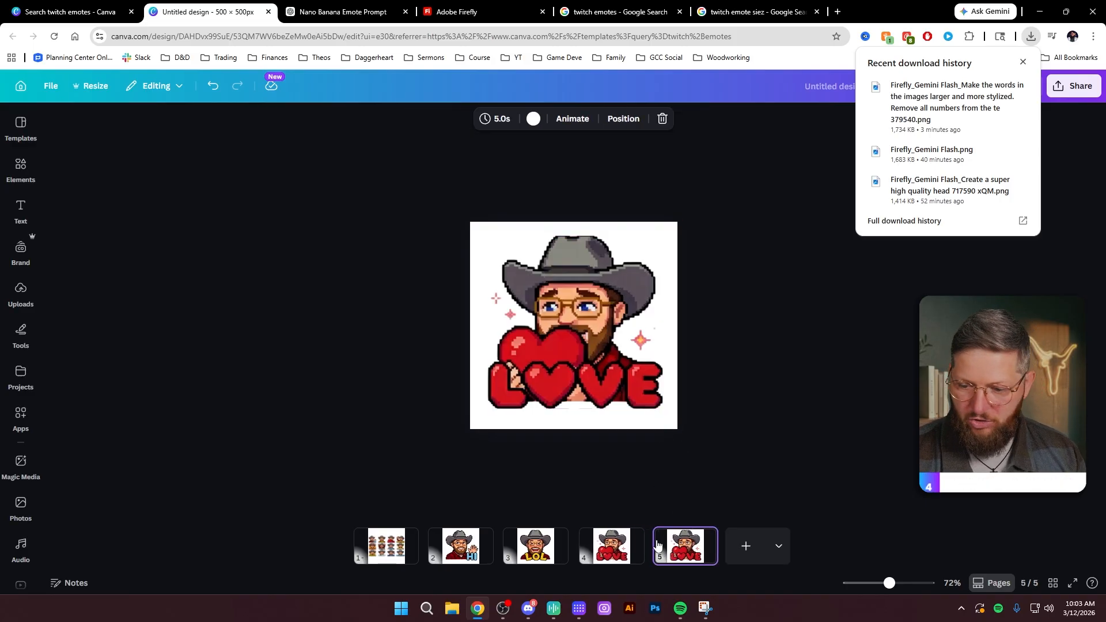
double_click(632, 343)
left_click_drag(632, 343, 396, 361)
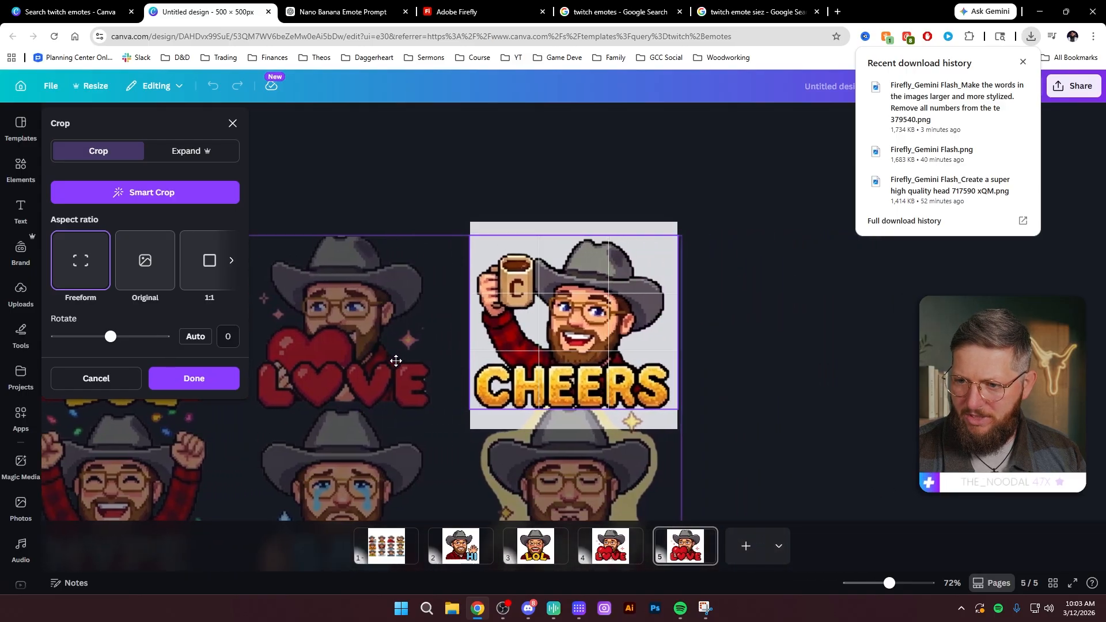
left_click(792, 393)
left_click(790, 395)
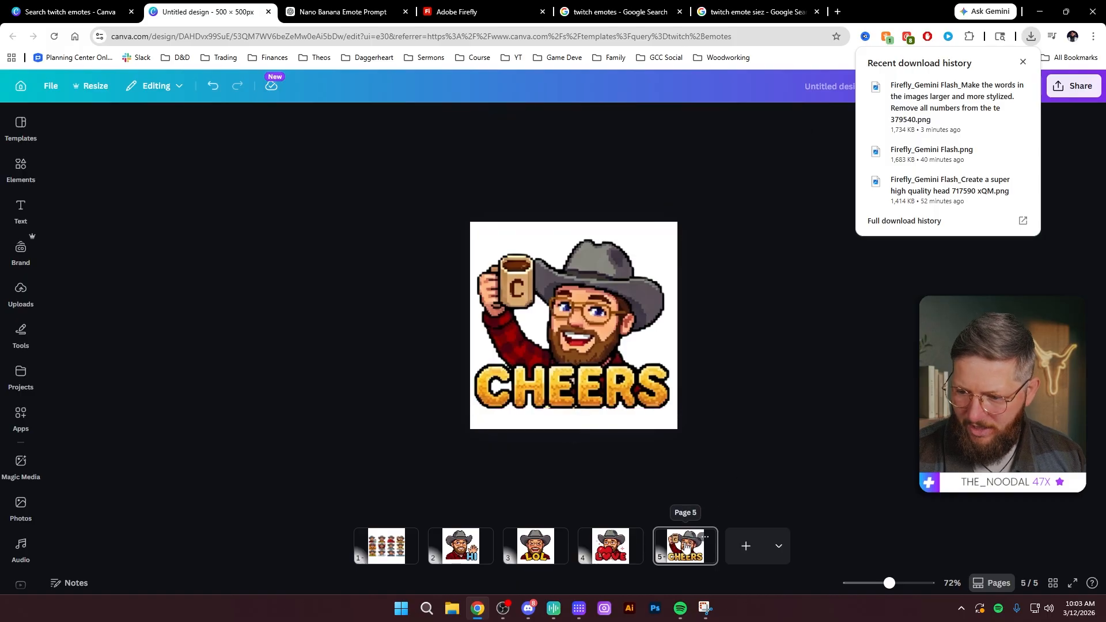
Step: Duplicate the CHEERS page and shift the copy's crop down to the PRAY emote
left_click(685, 547)
key("ctrl+d")
left_click(611, 352)
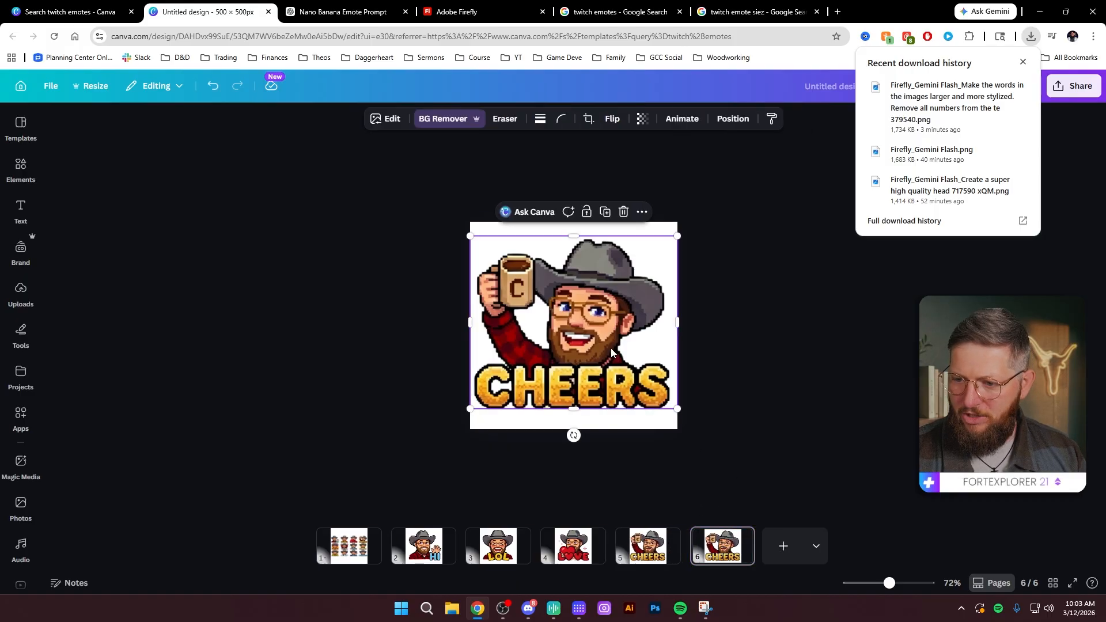
double_click(612, 353)
left_click_drag(614, 357, 623, 183)
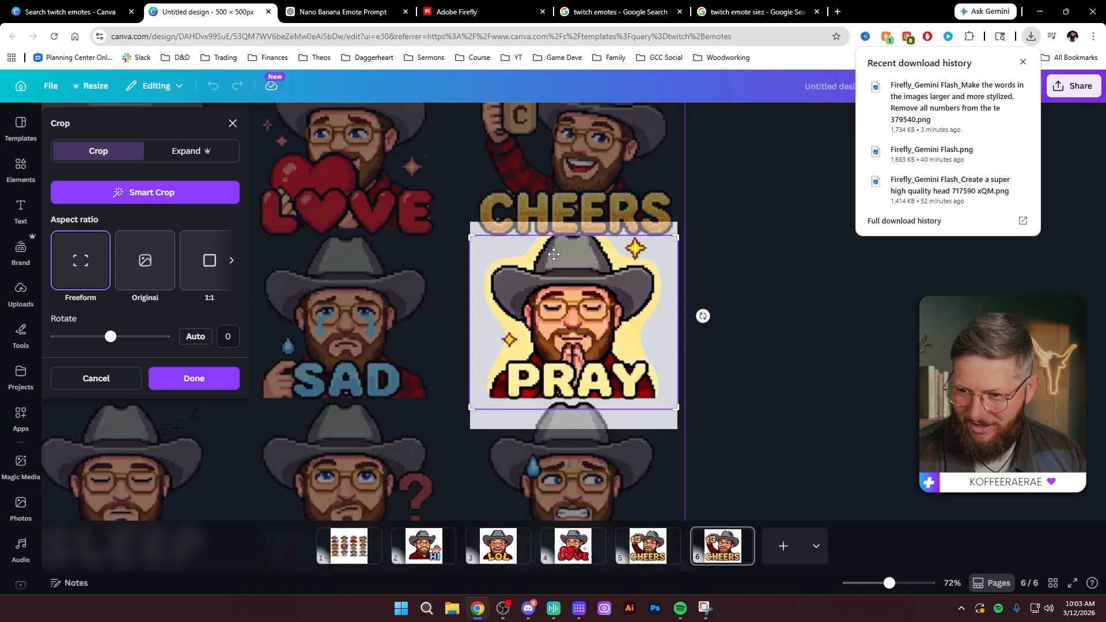
left_click(860, 302)
Step: Erase the CHEERS emote above PRAY and the top of the NERVOUS hat below it, using Pixel Eraser on the sixth page
left_click(662, 327)
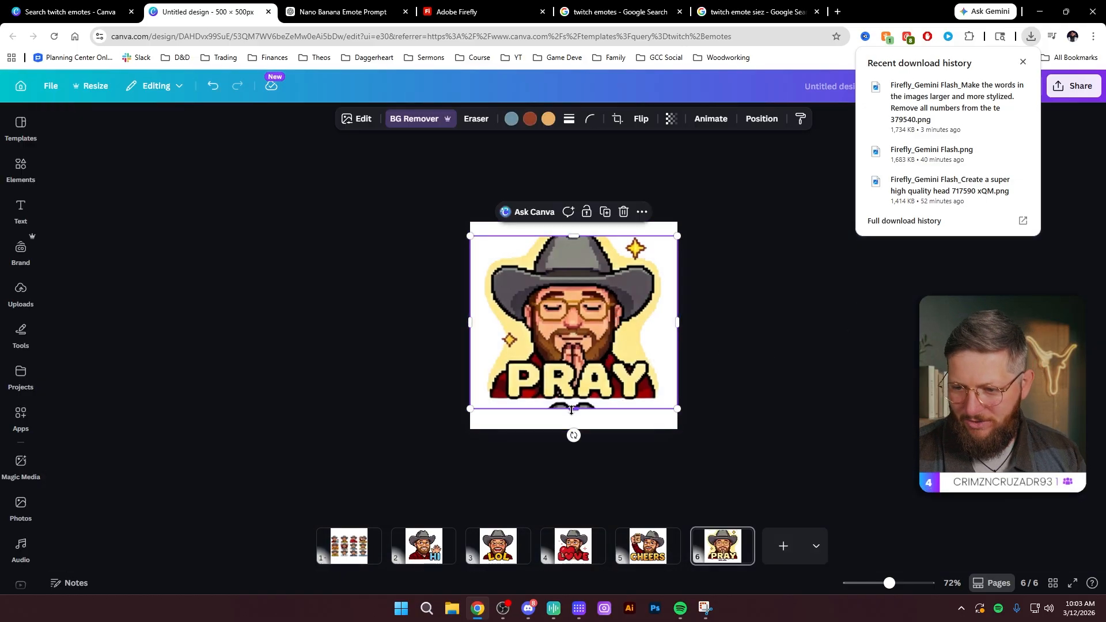
left_click(477, 120)
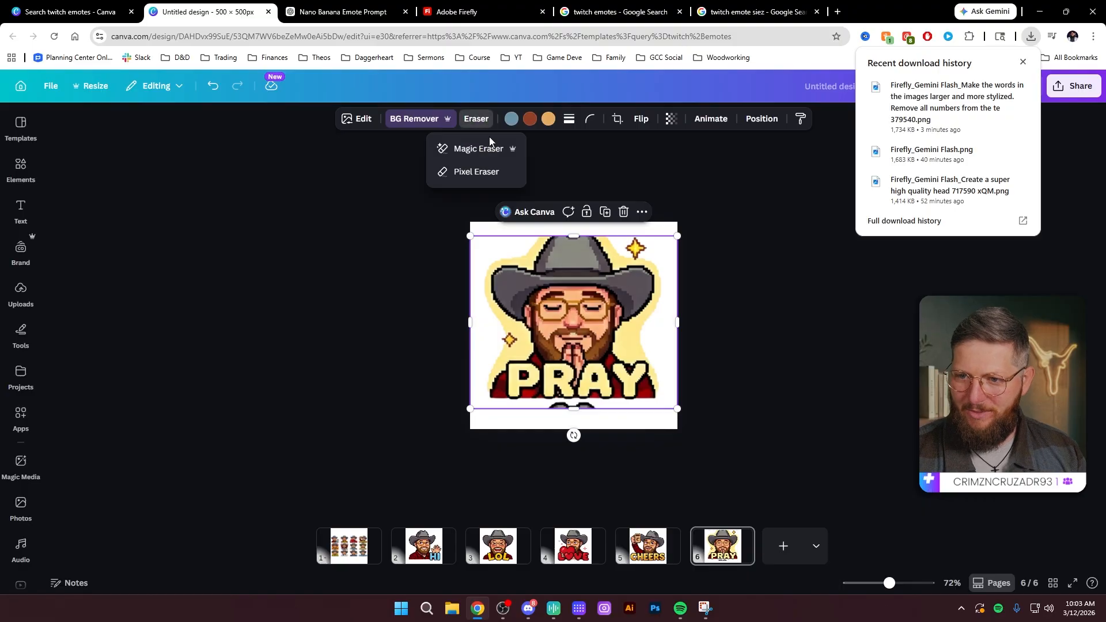
left_click(476, 172)
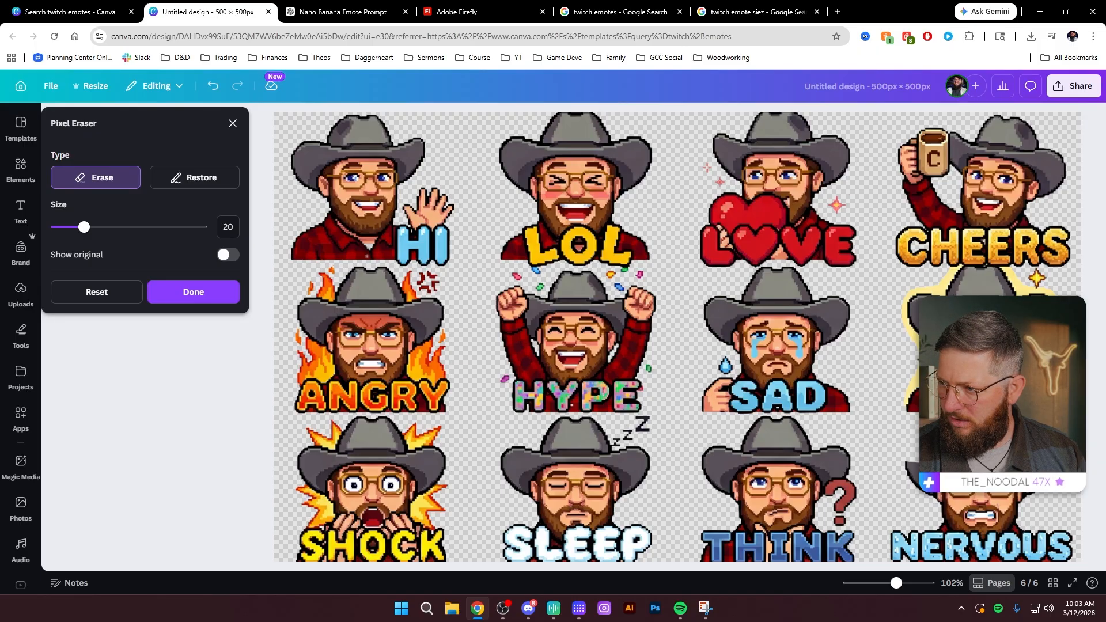
mouse_move(1070, 256)
left_mouse_down()
mouse_move(899, 250)
mouse_move(909, 235)
mouse_move(1066, 236)
mouse_move(936, 218)
mouse_move(908, 176)
mouse_move(904, 153)
mouse_move(926, 132)
mouse_move(1006, 120)
mouse_move(1044, 131)
mouse_move(1059, 155)
mouse_move(1001, 143)
mouse_move(913, 153)
mouse_move(1058, 168)
mouse_move(1060, 180)
mouse_move(931, 178)
mouse_move(943, 191)
mouse_move(1040, 194)
mouse_move(1047, 206)
mouse_move(959, 212)
left_mouse_up()
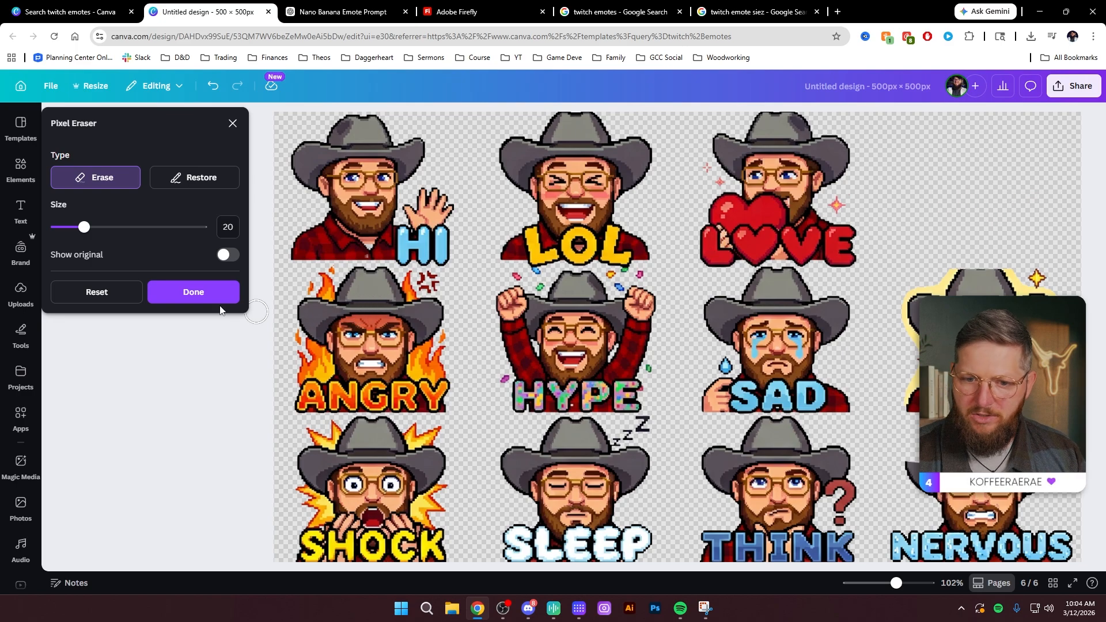
left_click(201, 296)
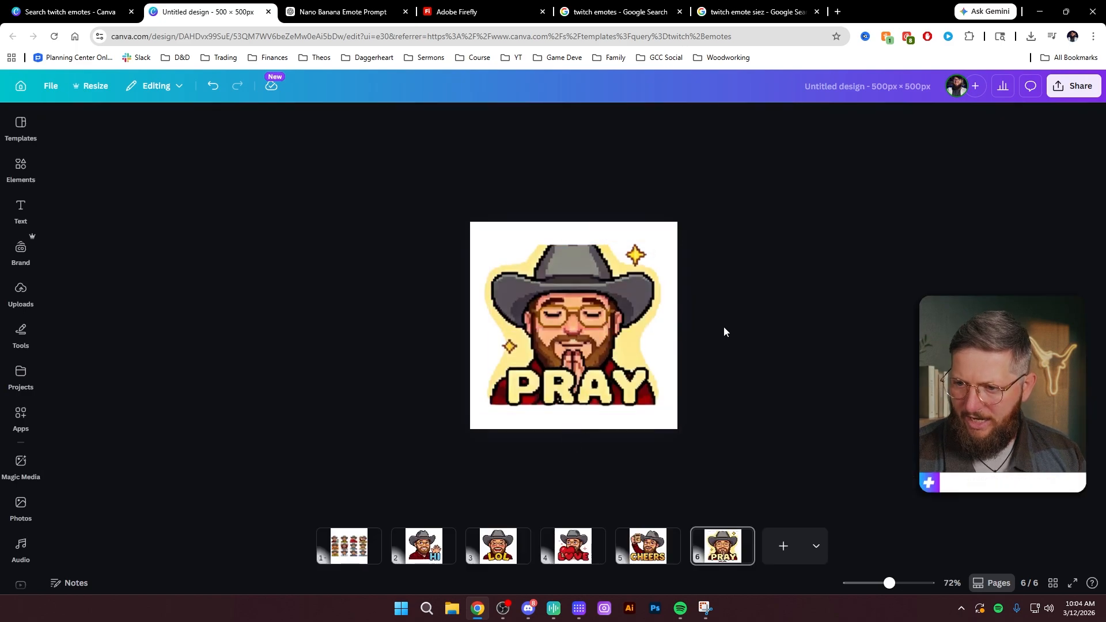
left_click(625, 321)
left_click(363, 119)
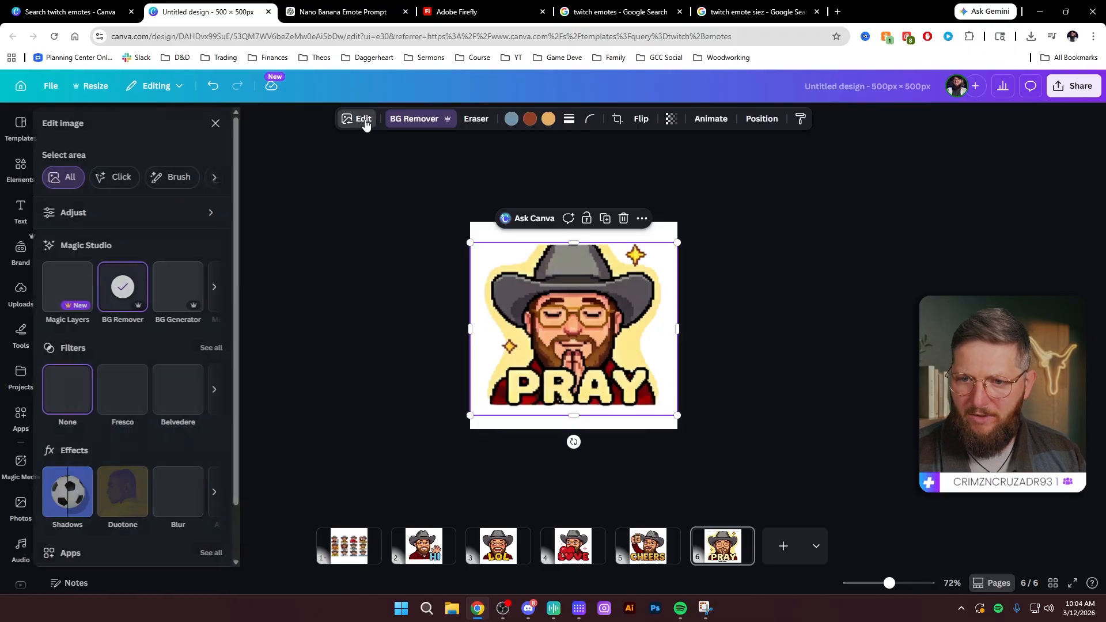
left_click(224, 291)
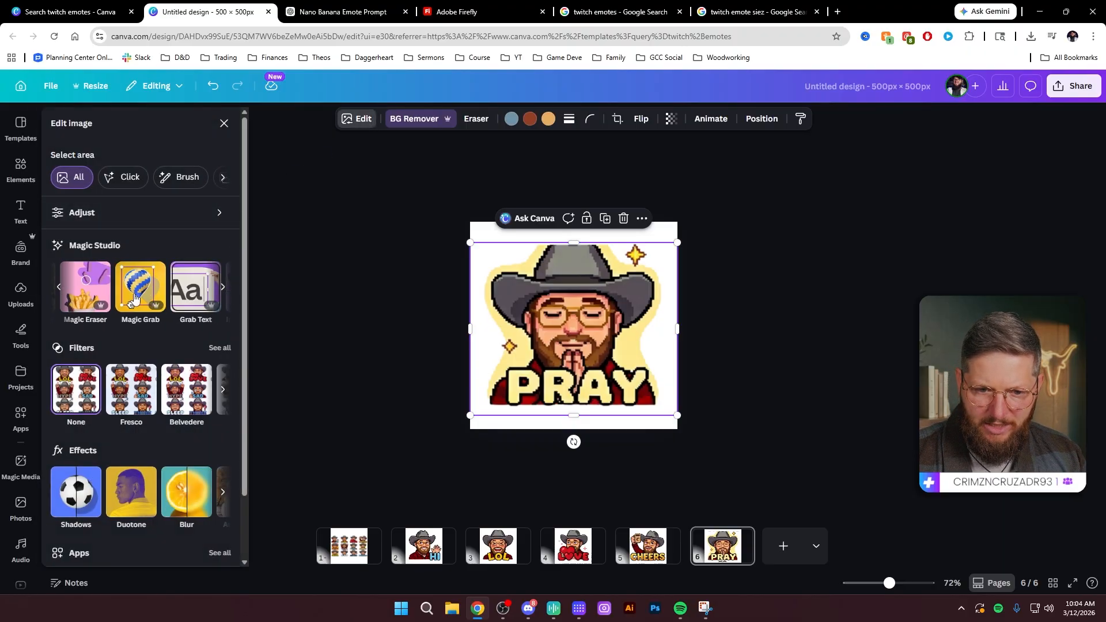
left_click(224, 291)
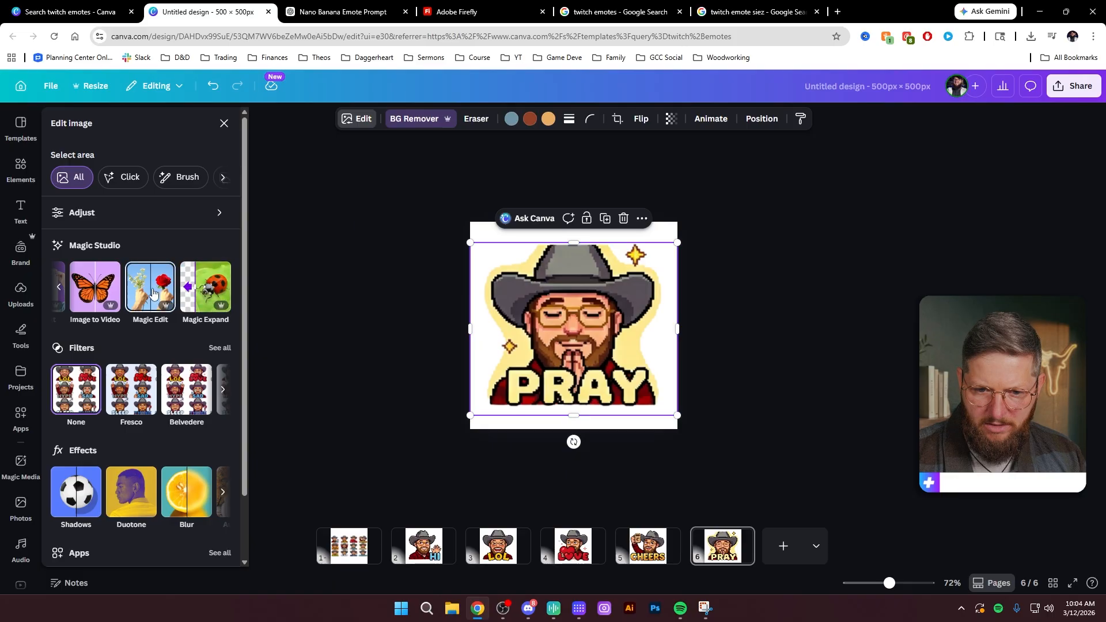
left_click(206, 295)
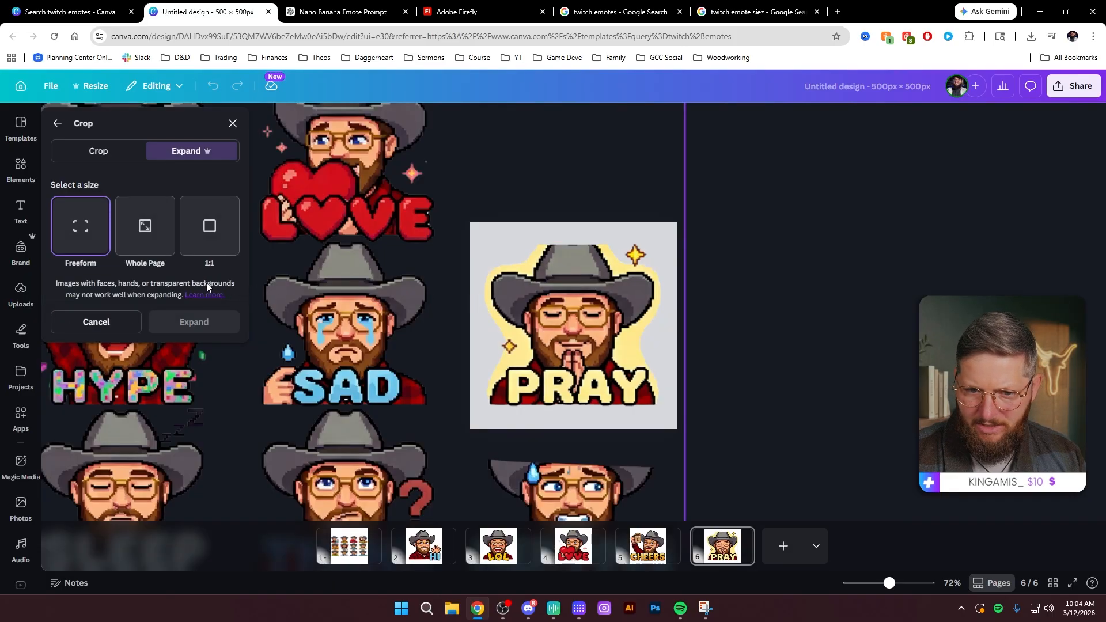
left_click(129, 332)
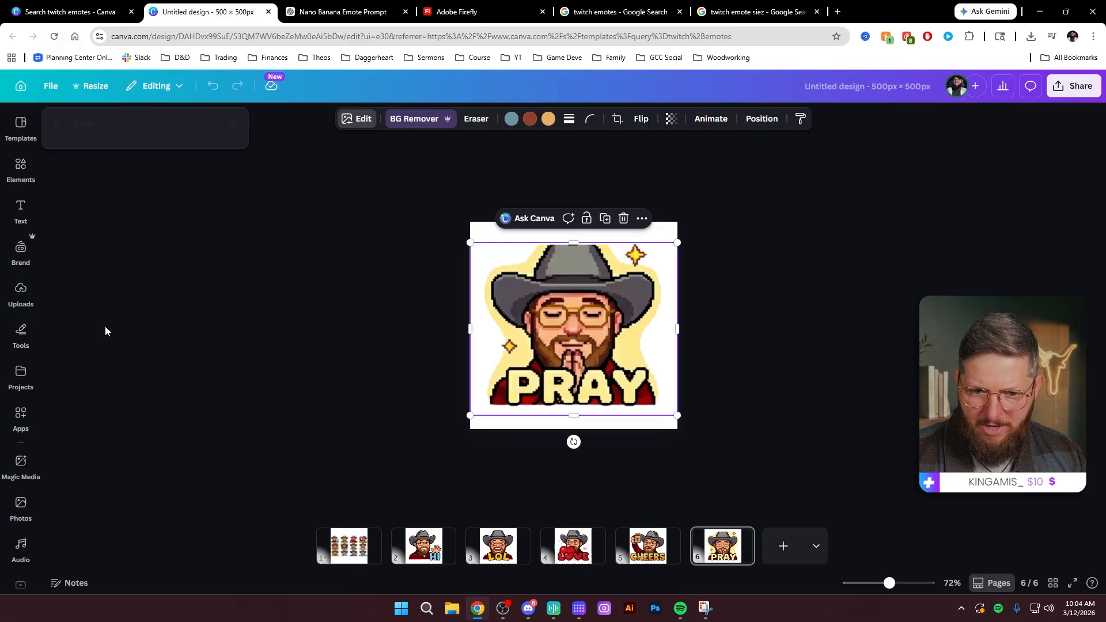
left_click(712, 354)
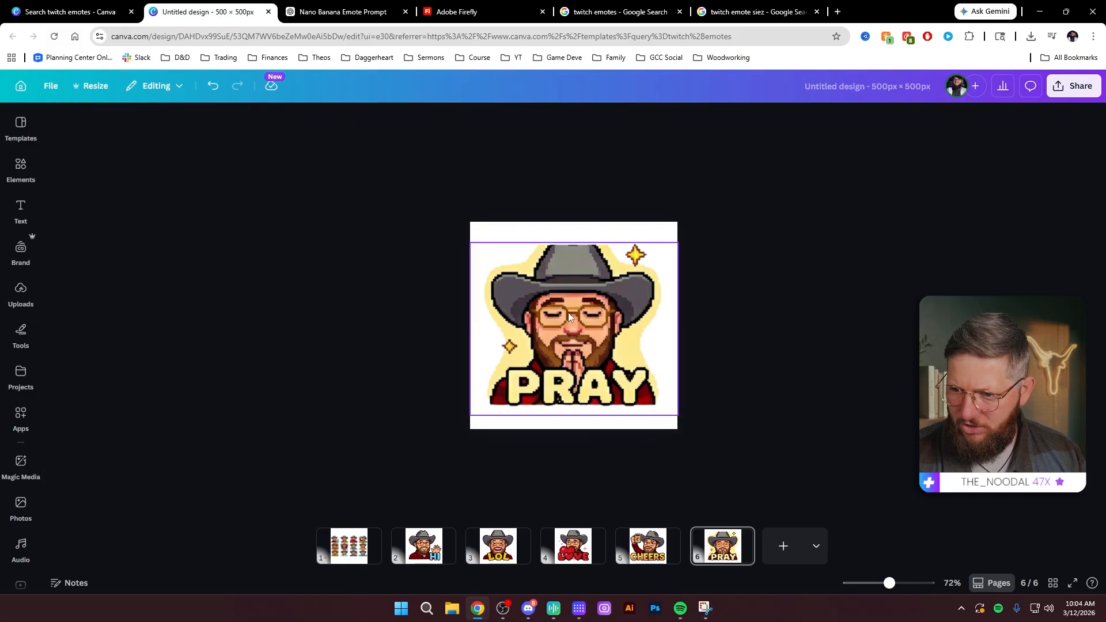
Step: Switch to Snipping Tool and capture a new screenshot of the PRAY emote across the full page width
left_click(705, 608)
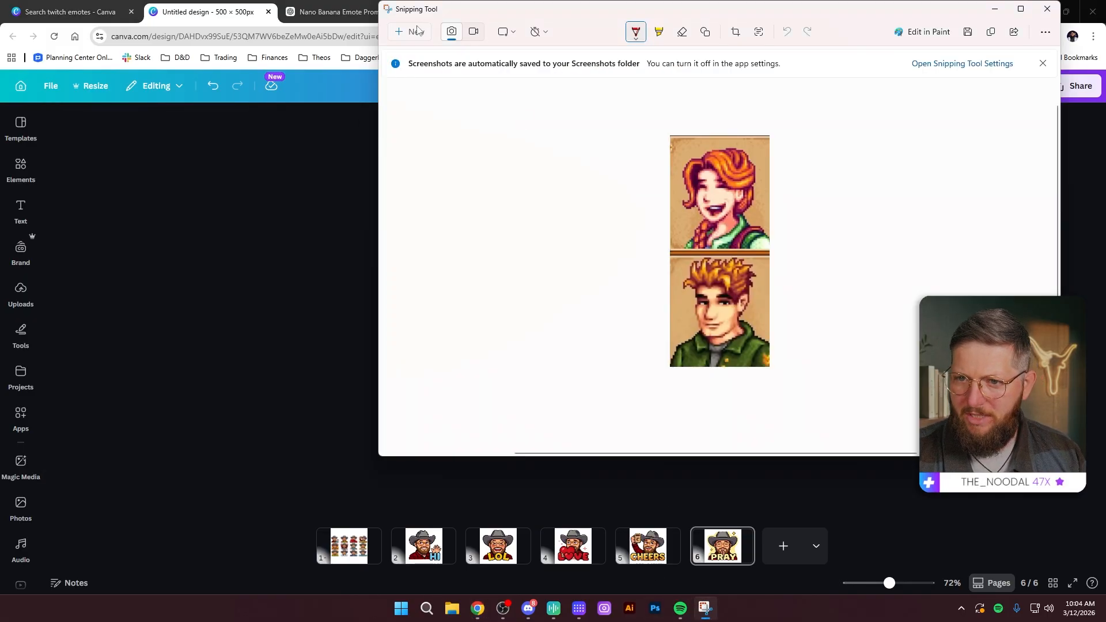
left_click(416, 31)
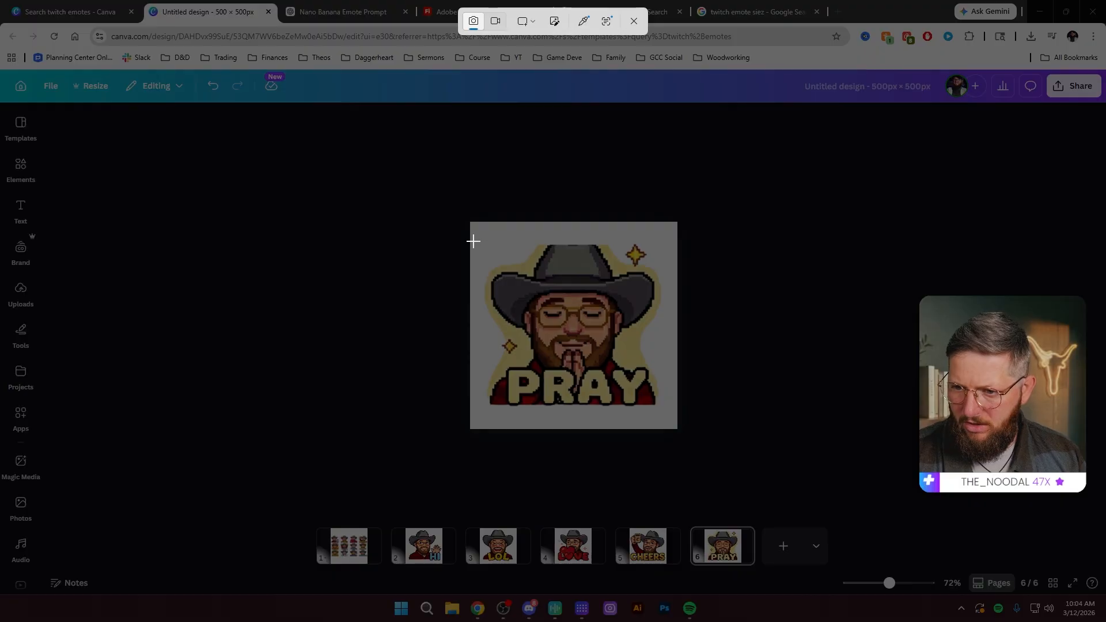
left_click_drag(471, 241, 678, 414)
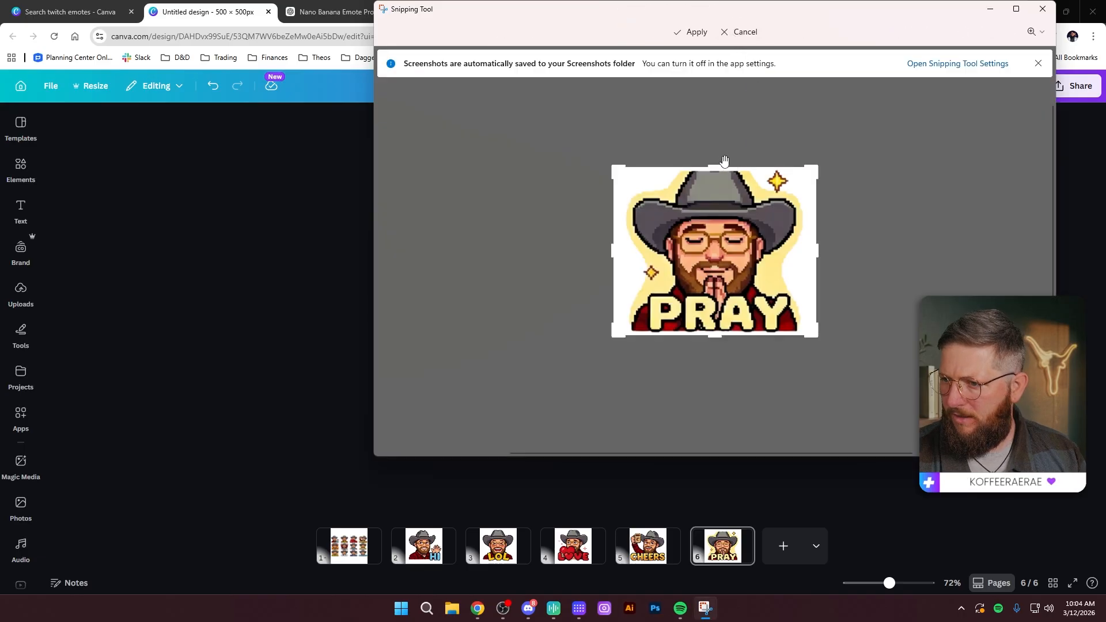
Step: Trim the top edge of the PRAY screenshot slightly and copy the cropped image
left_click_drag(715, 167, 715, 171)
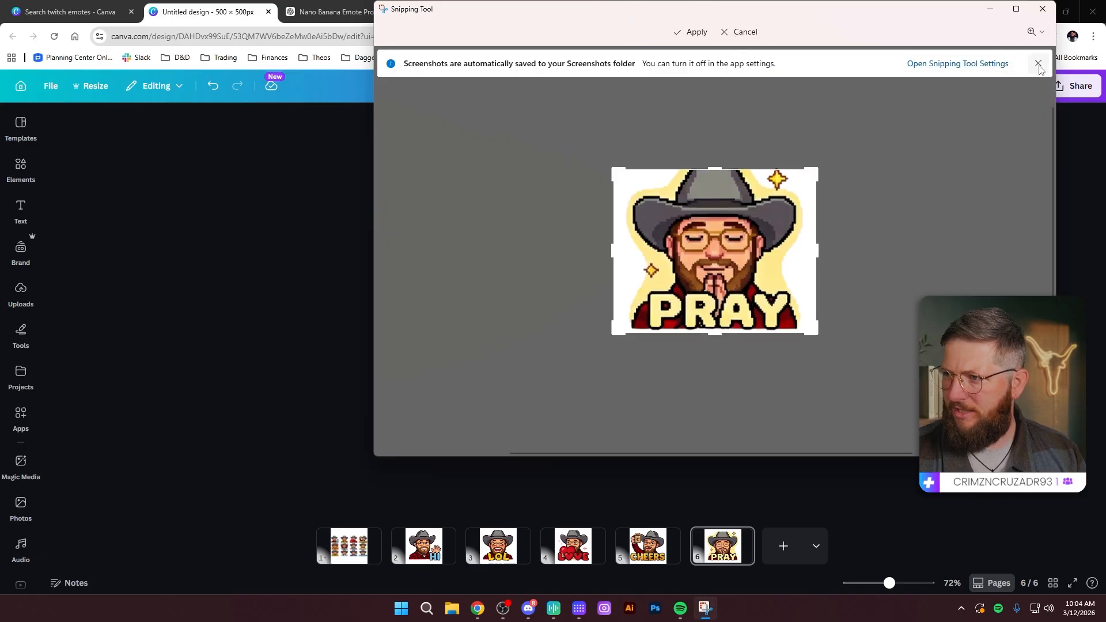
left_click(698, 31)
left_click(987, 33)
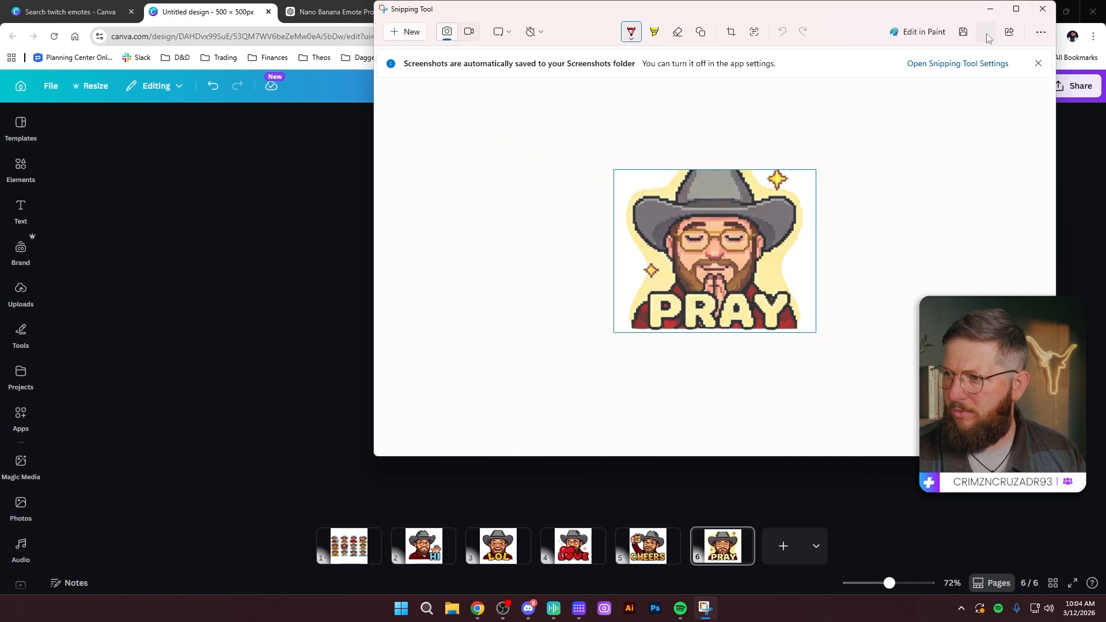
Step: Switch to Canva and replace the sixth page's image with the copied PRAY screenshot, enlarged to the full page width and aligned with the page's lower edge
left_click(1066, 221)
left_click(583, 366)
key("Delete")
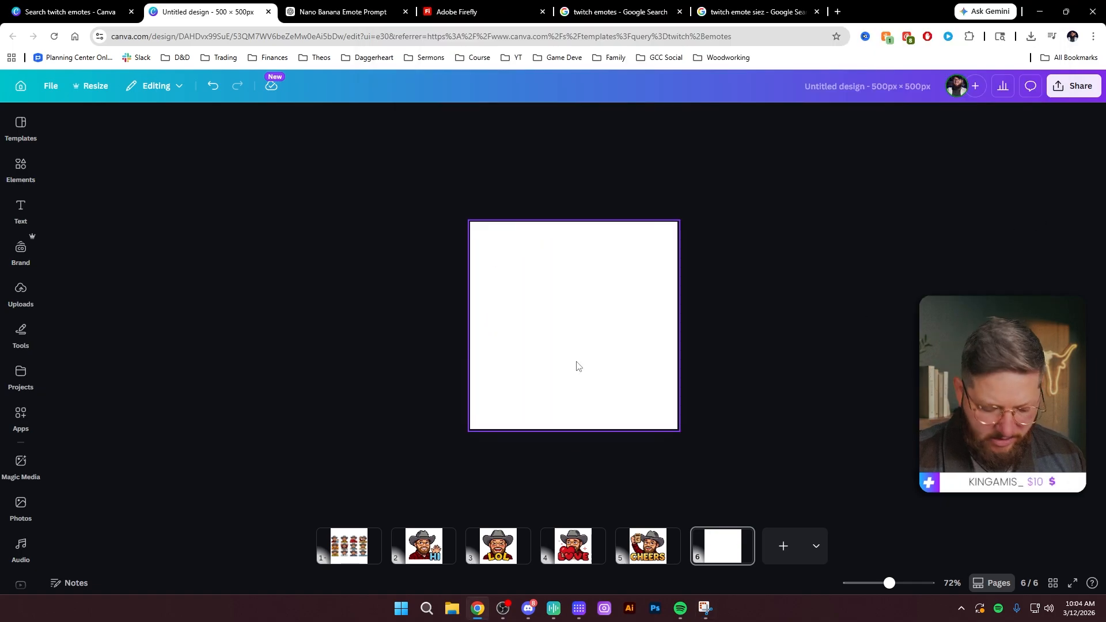
left_click(580, 368)
key("ctrl+v")
left_click_drag(587, 341, 677, 430)
left_click(744, 320)
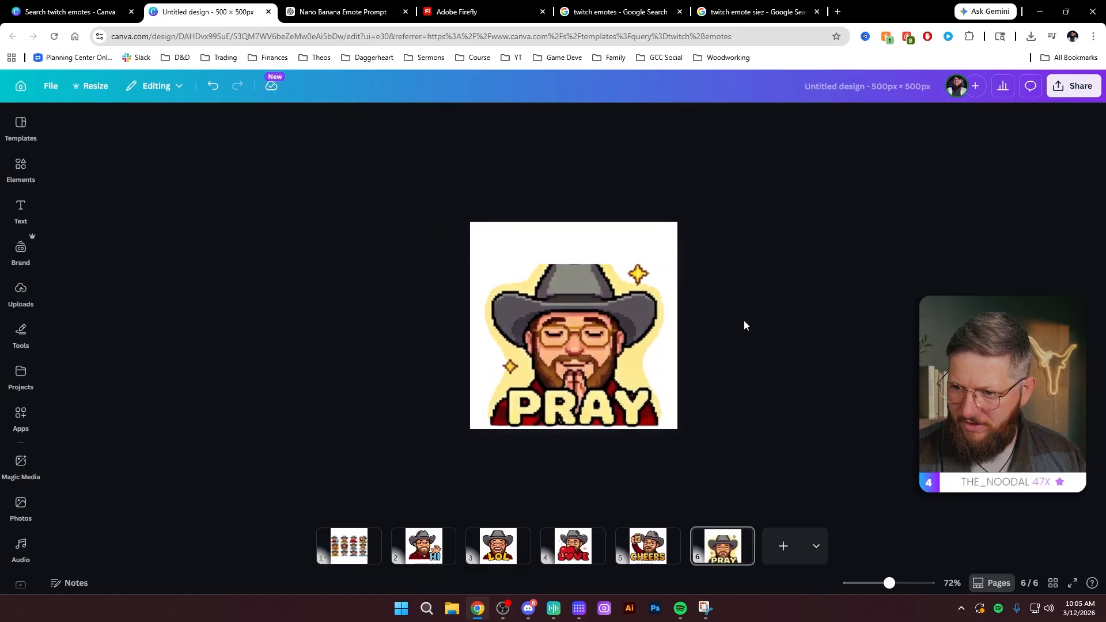
Step: Use Magic Expand in Freeform size to extend the PRAY image a little above the hat
left_click(636, 326)
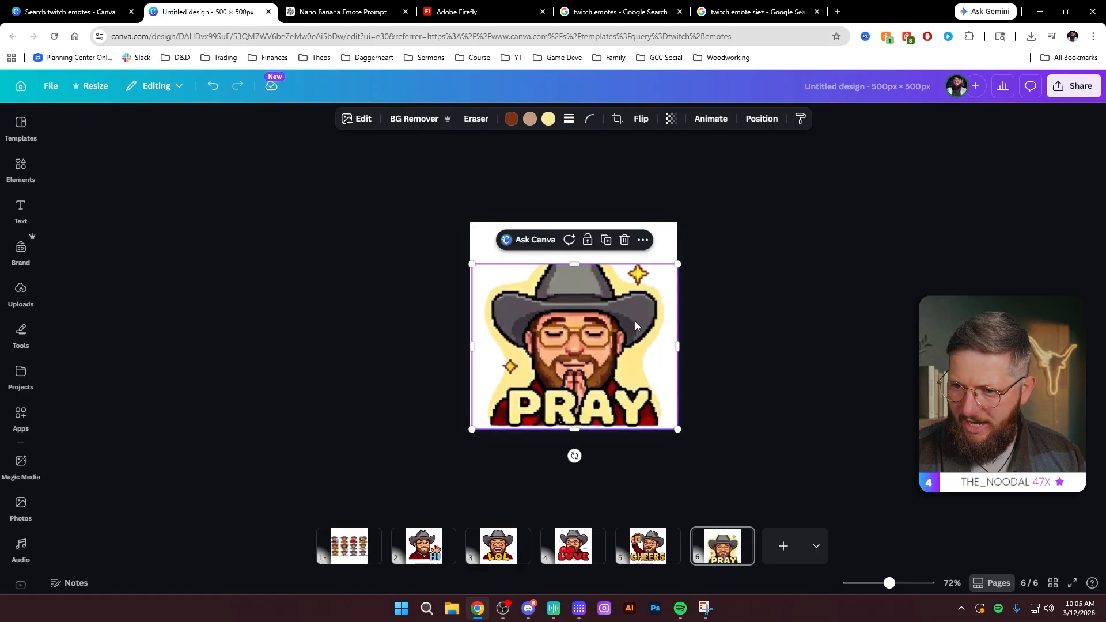
left_click(362, 118)
left_click(223, 287)
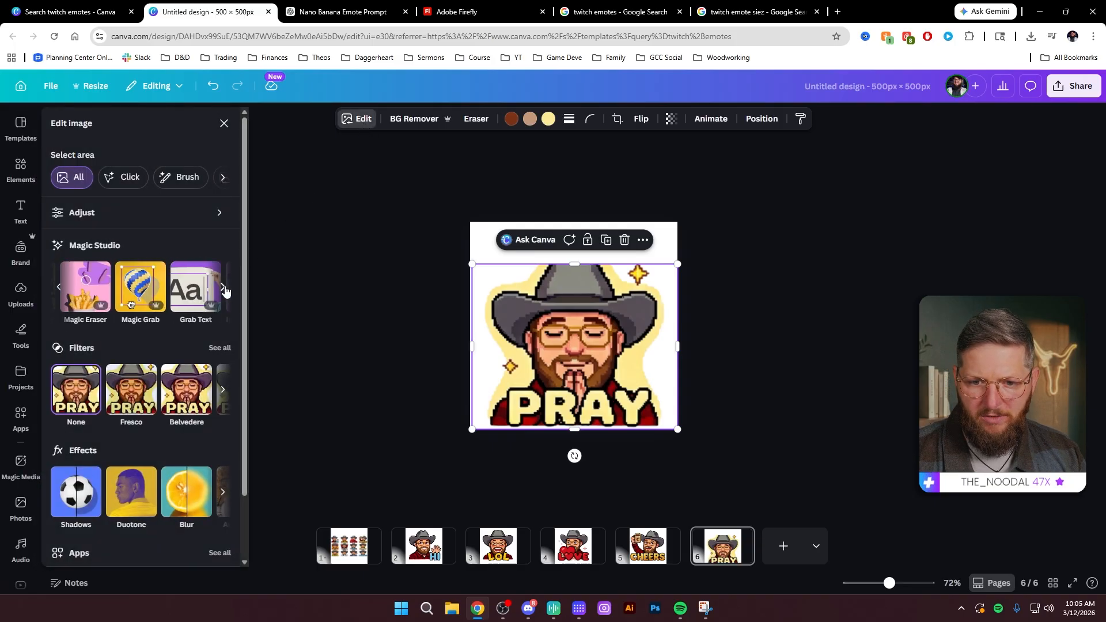
left_click(223, 287)
left_click(203, 293)
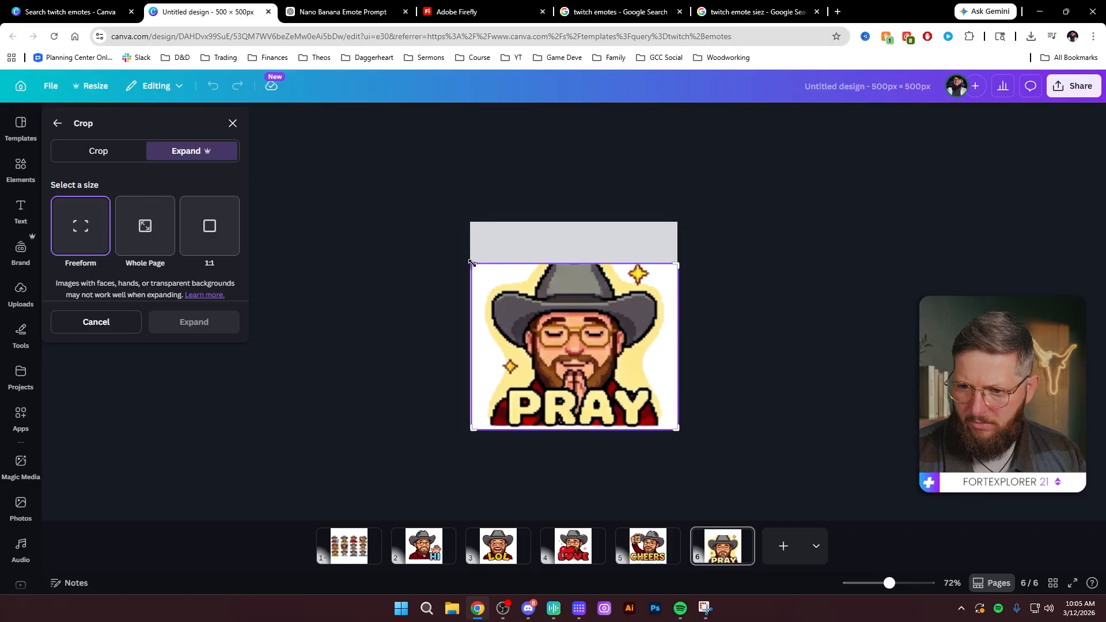
left_click_drag(471, 262, 472, 246)
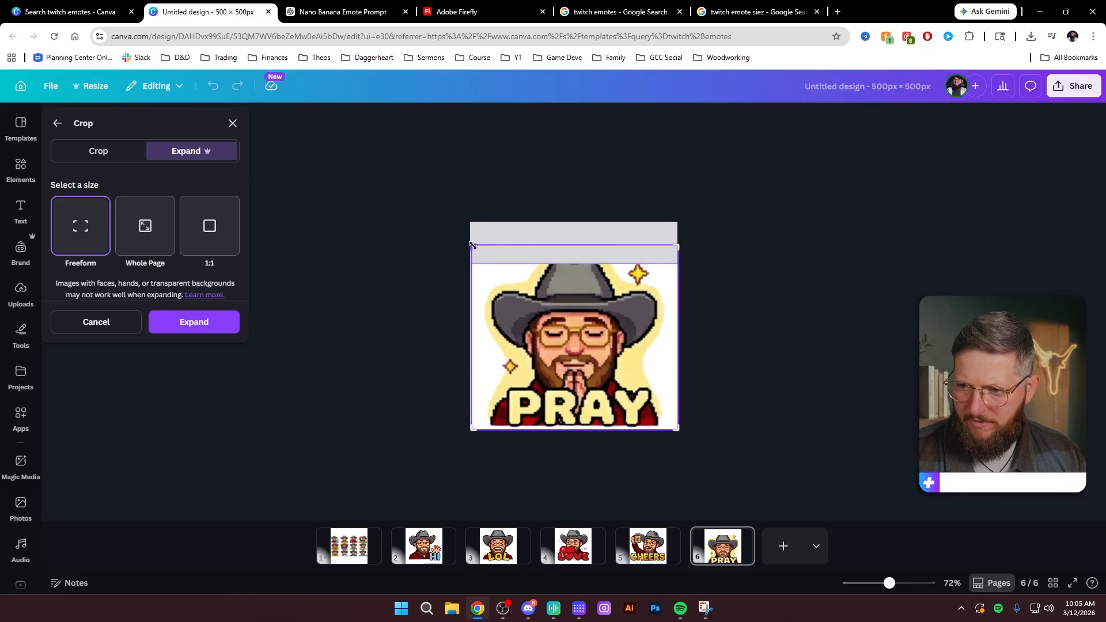
left_click(222, 324)
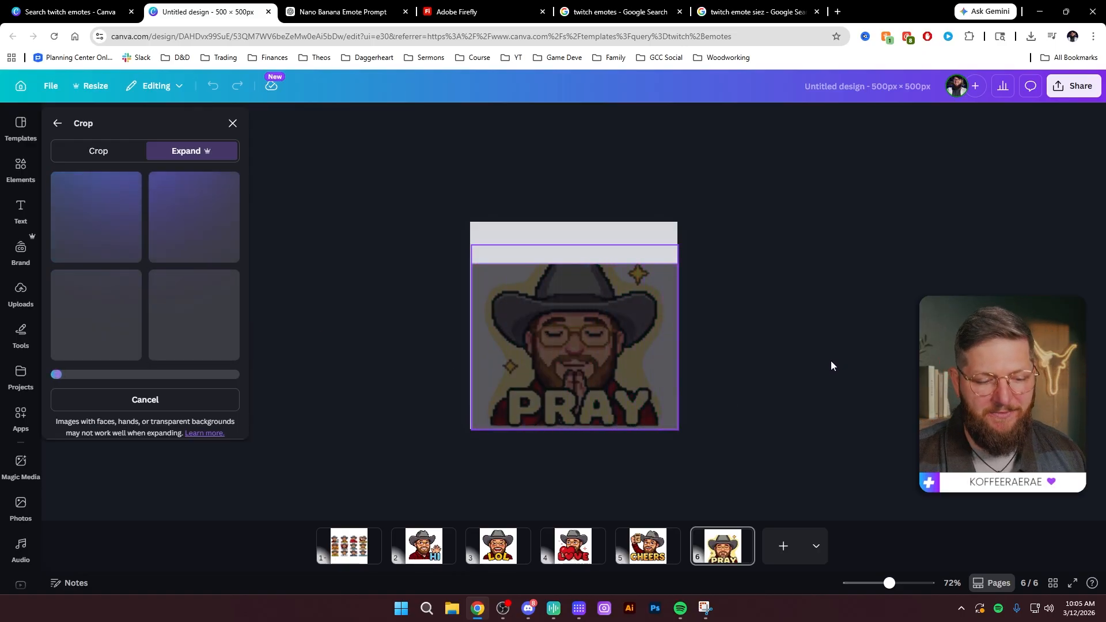
Step: Preview the expanded versions of the PRAY image, generate new results and preview those too
left_click(199, 236)
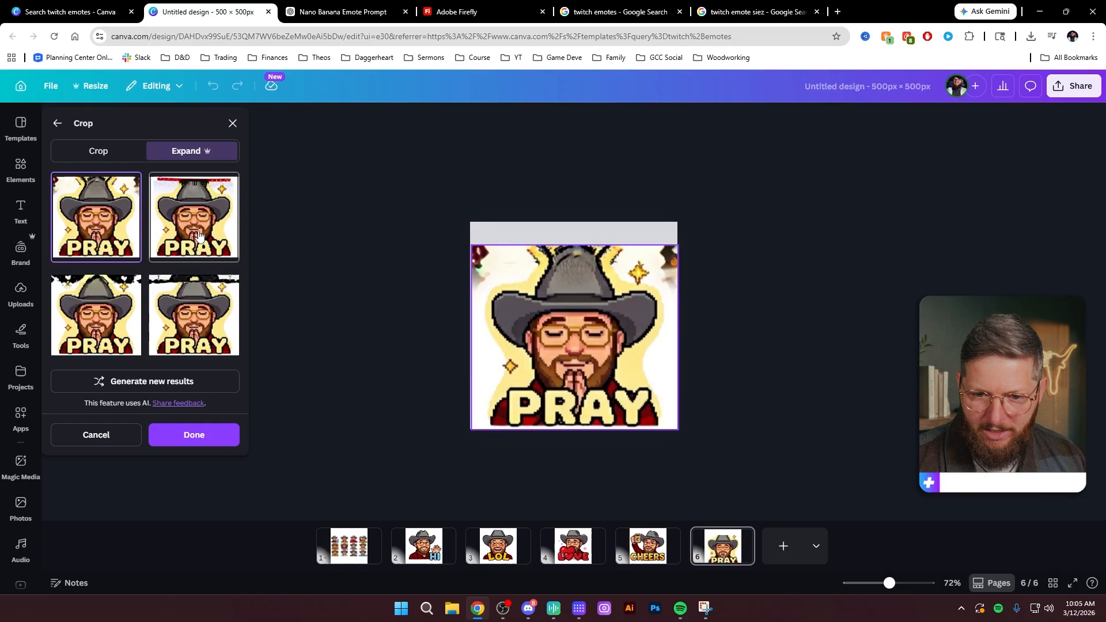
left_click(190, 306)
left_click(115, 306)
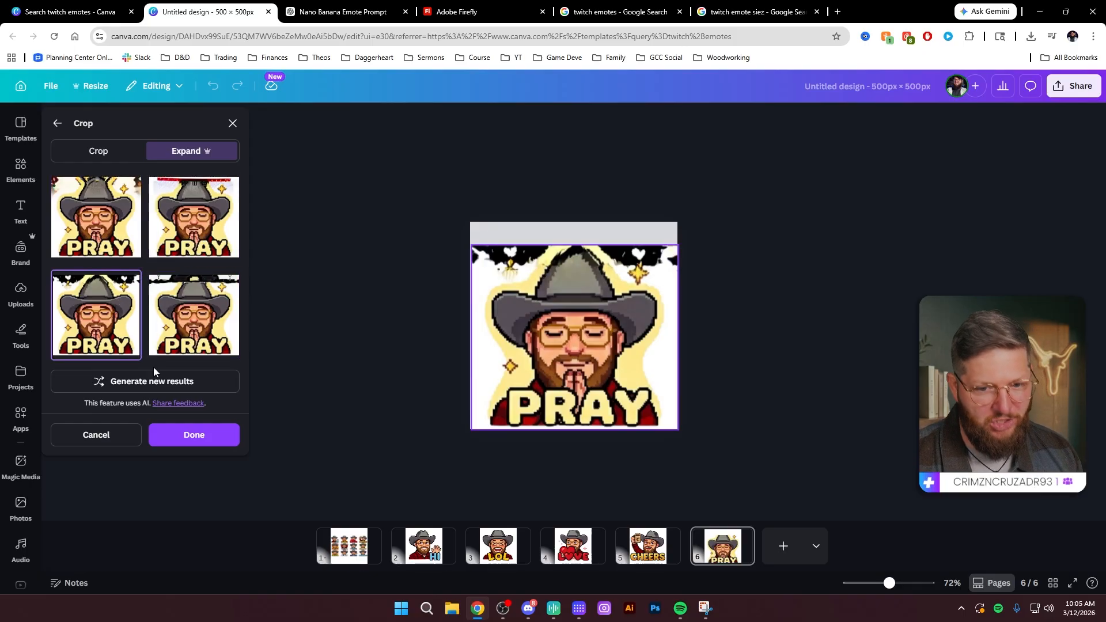
left_click(172, 383)
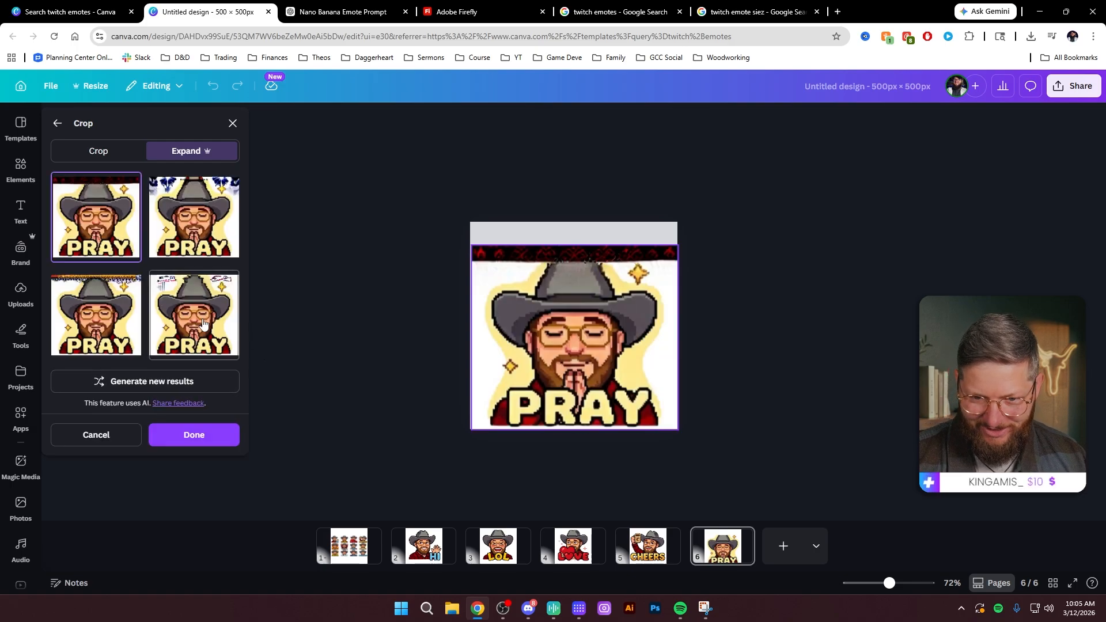
left_click(203, 323)
left_click(128, 321)
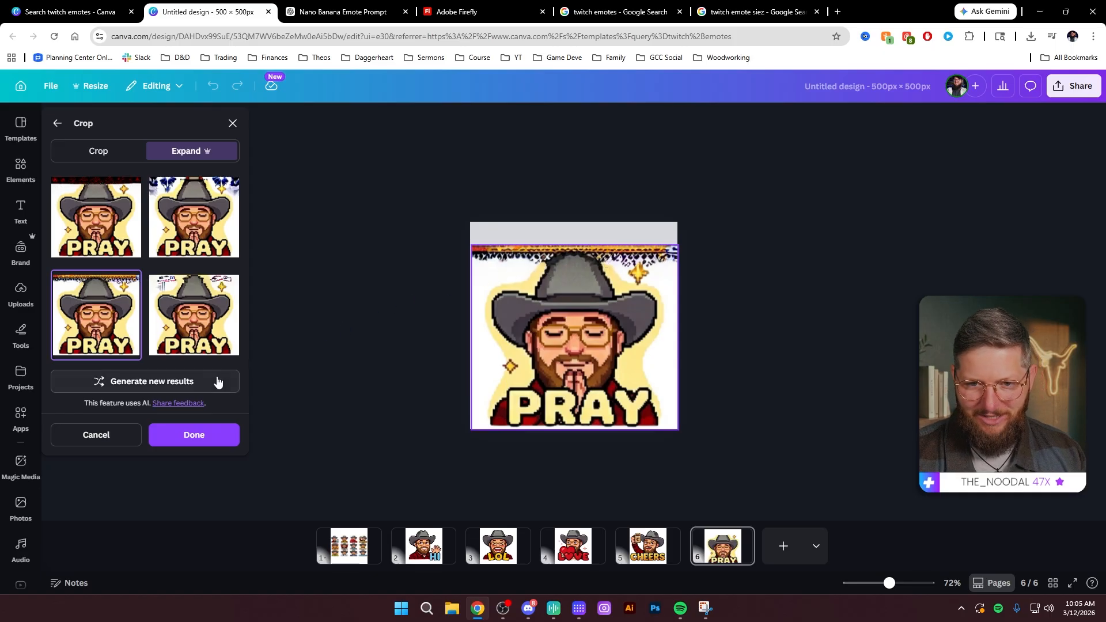
Step: Generate another set of expanded PRAY versions and apply the third one, with the completed hat crown on a plain white background
left_click(183, 383)
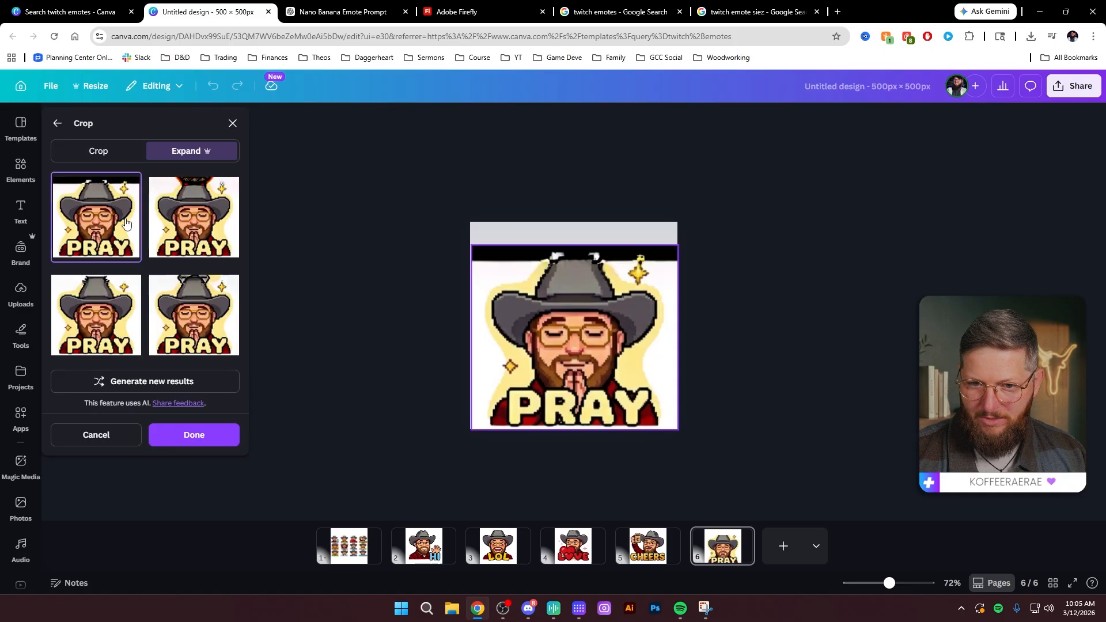
left_click(185, 224)
left_click(202, 311)
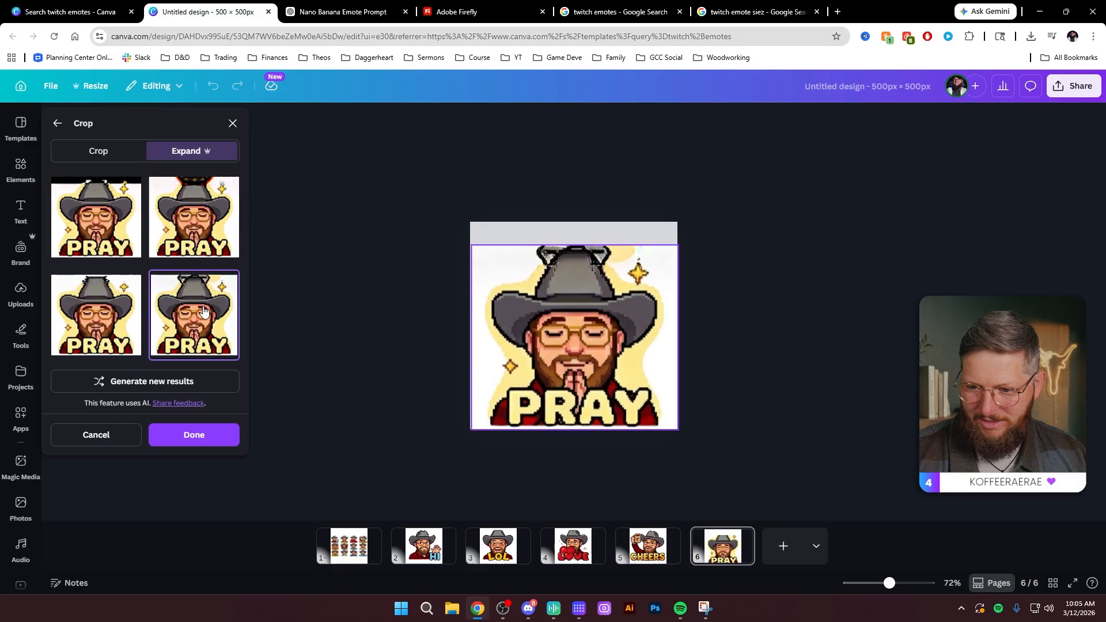
left_click(116, 313)
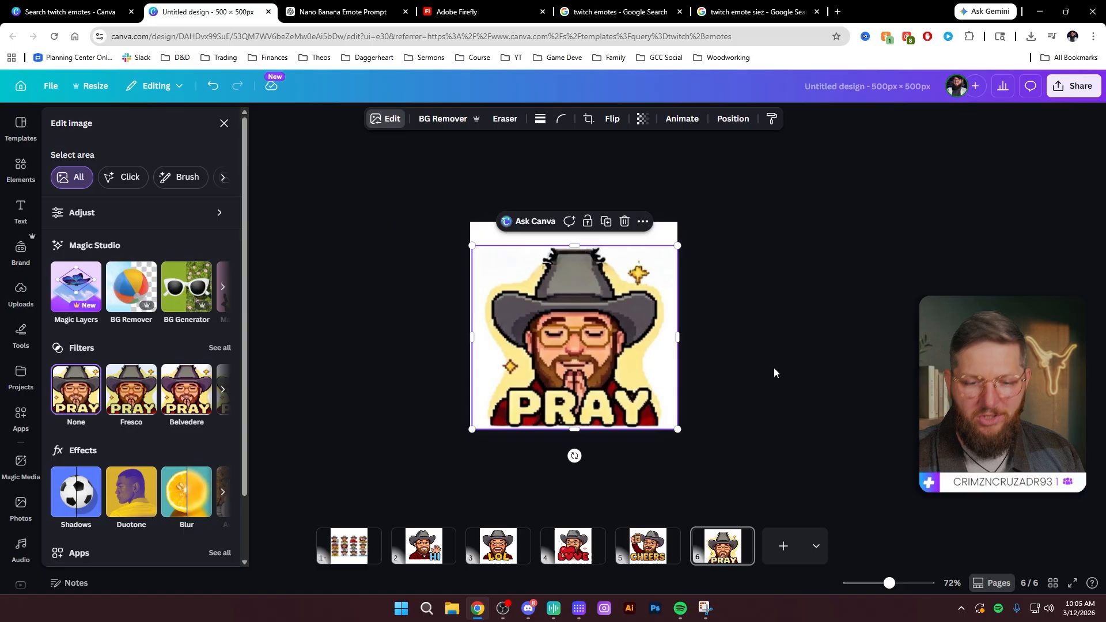
left_click(774, 368)
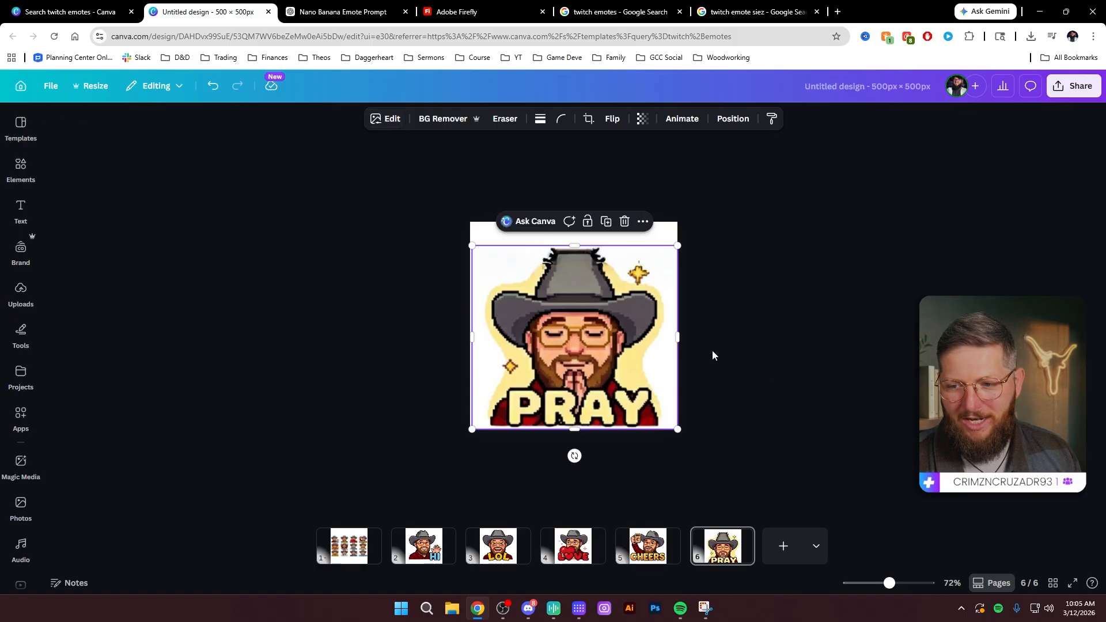
Step: Move the expanded PRAY emote up to centre it vertically on the page
left_click(718, 341)
left_click(612, 365)
left_click_drag(611, 365, 611, 352)
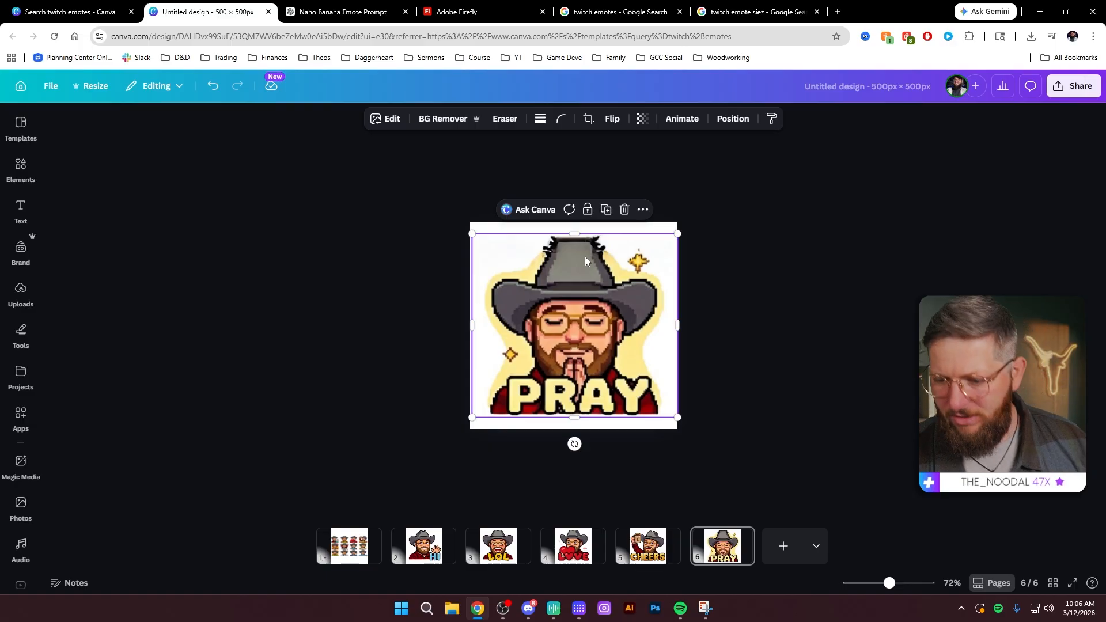
left_click(770, 358)
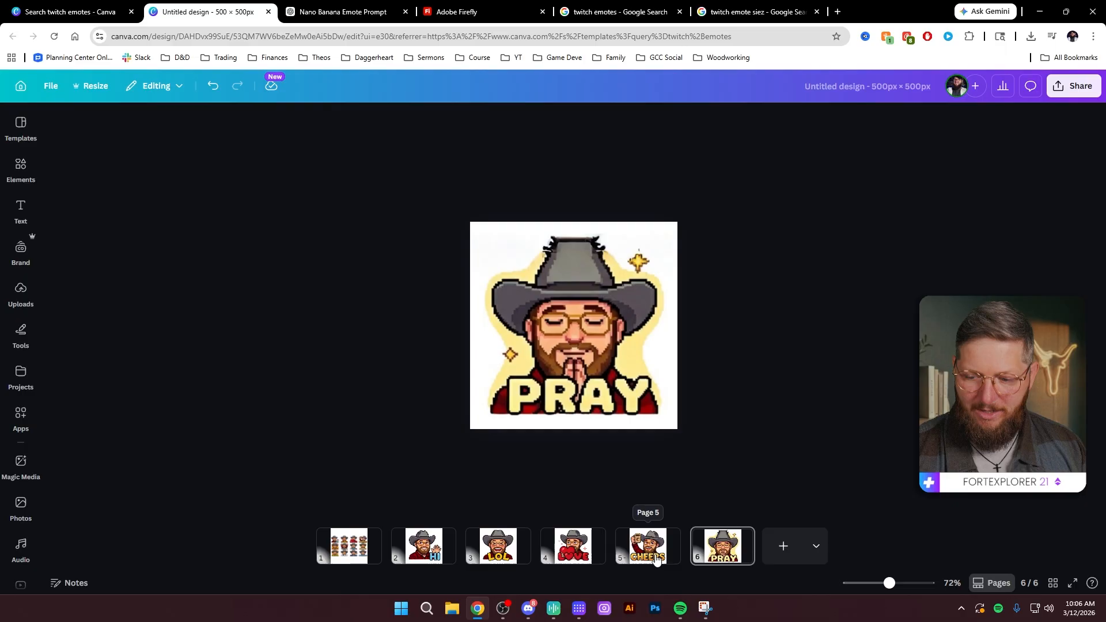
Step: Duplicate the CHEERS page and move the copy to the end as page 7
left_click(658, 553)
key("ctrl+d")
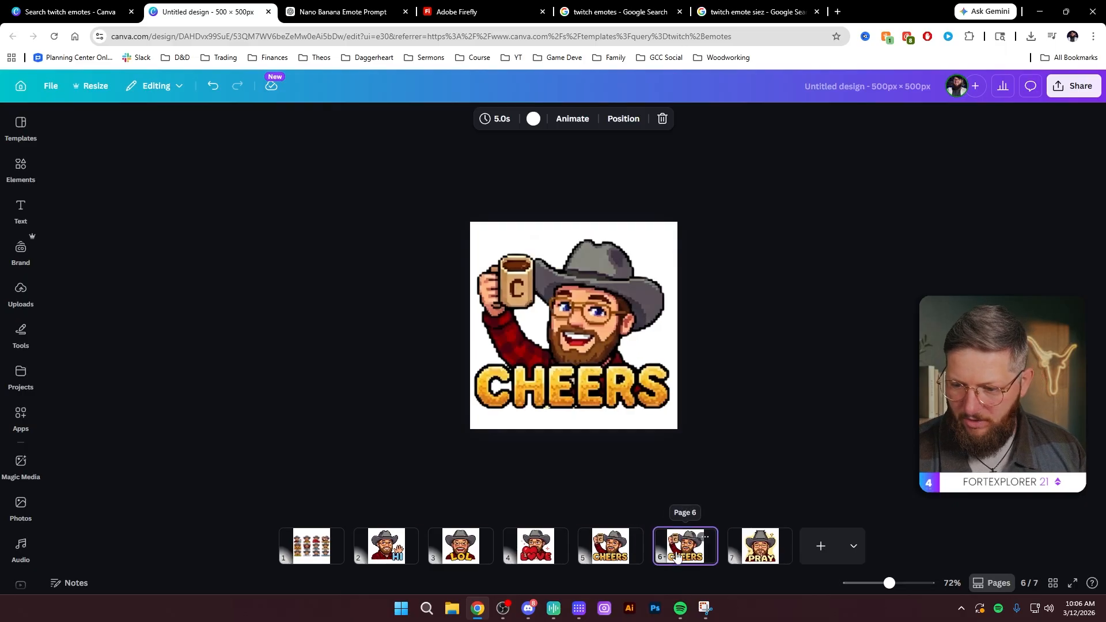
left_click_drag(683, 551, 768, 560)
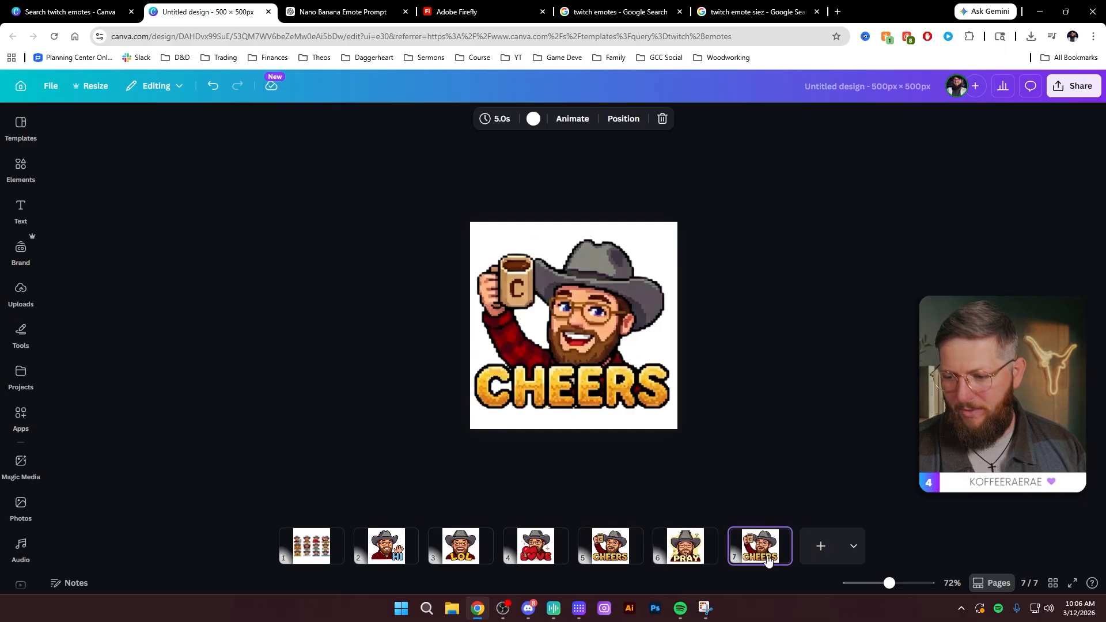
Step: Shift the seventh page's crop to the SAD emote and trim its lower edge to exclude the hat below
double_click(633, 395)
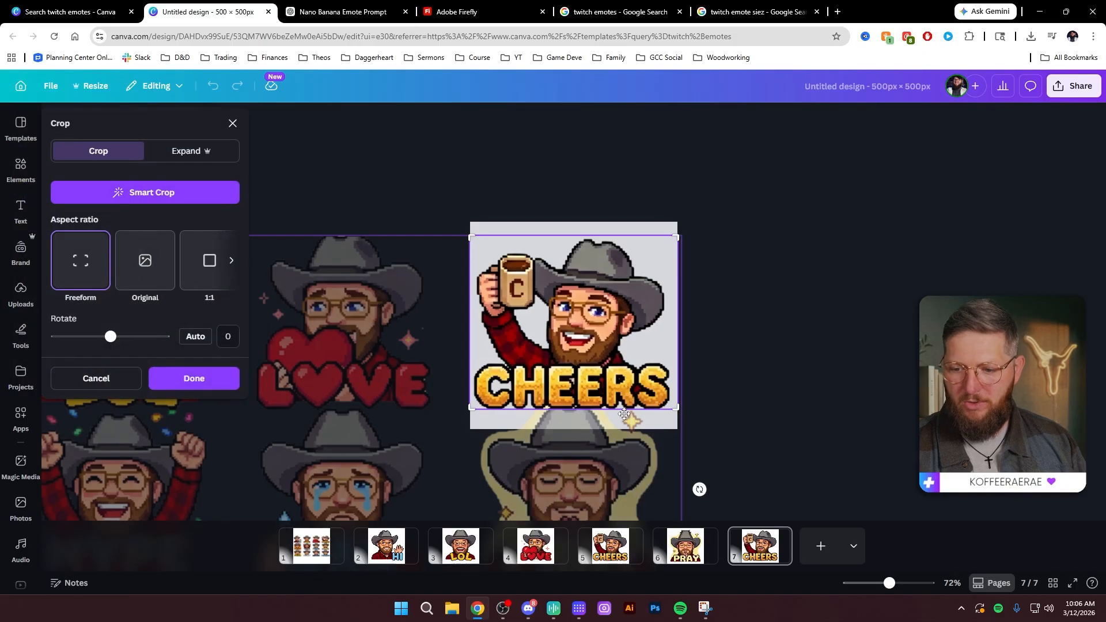
left_click_drag(618, 382, 633, 210)
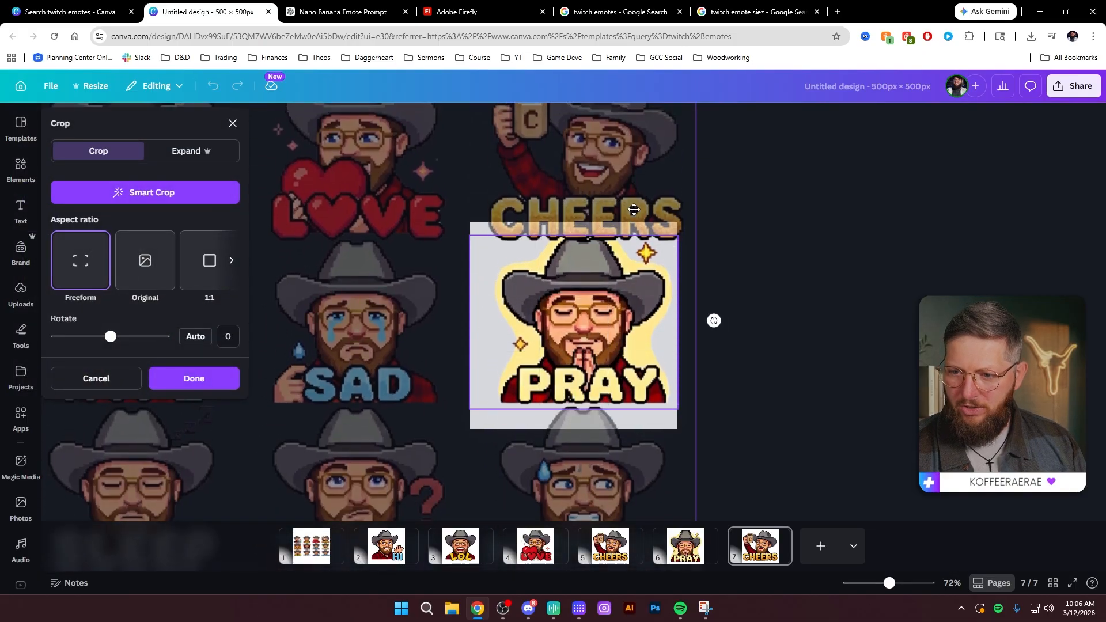
left_click_drag(600, 325, 820, 320)
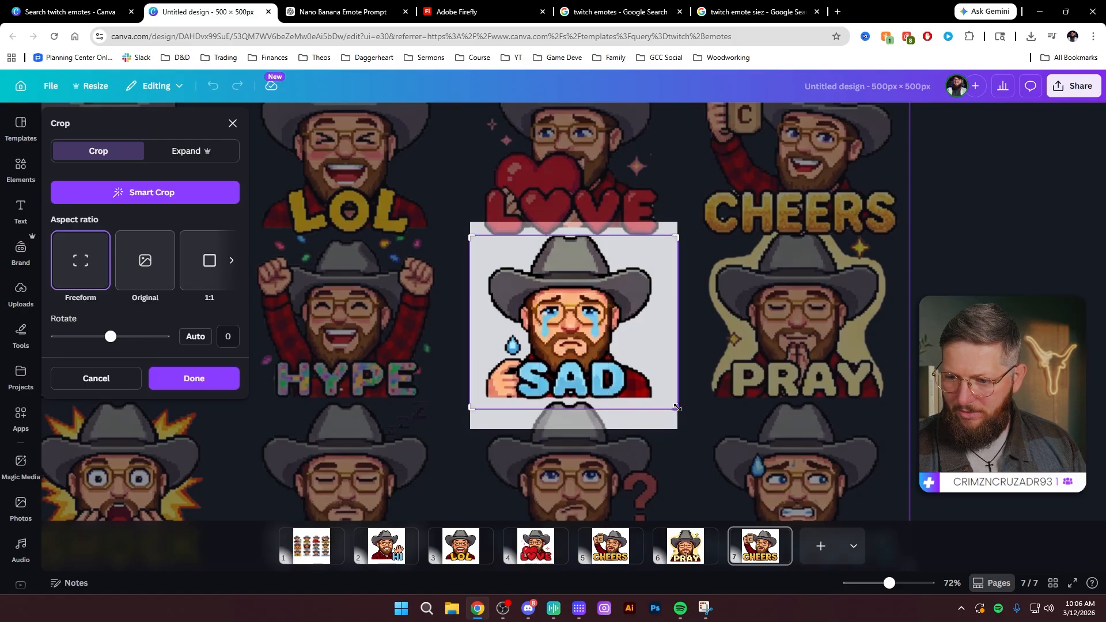
left_click_drag(677, 407, 679, 399)
left_click(800, 415)
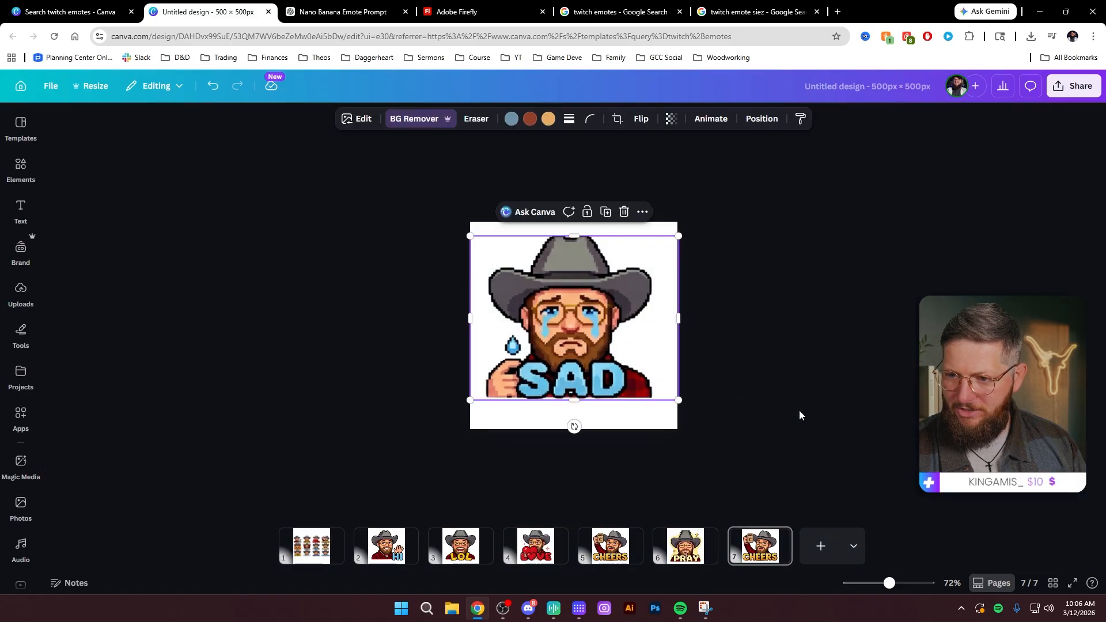
Step: Move the SAD emote down slightly to centre it vertically on the page
left_click(800, 415)
left_click(609, 343)
left_click_drag(605, 329, 605, 332)
left_click(786, 346)
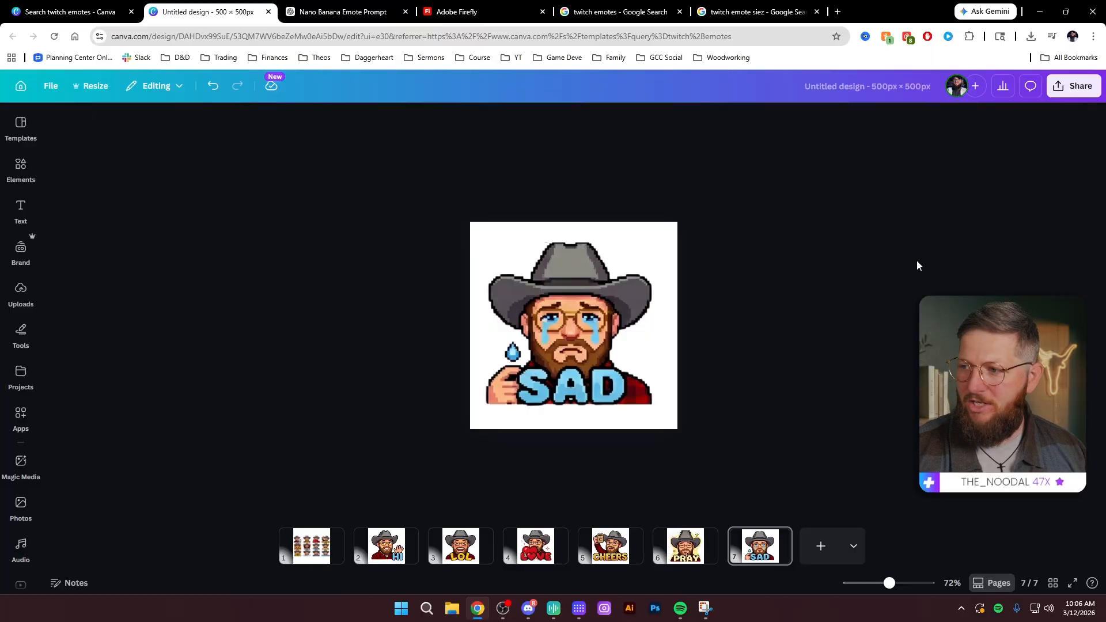
Step: Open the design's download settings and enable a transparent background for the PNG file
left_click(1072, 90)
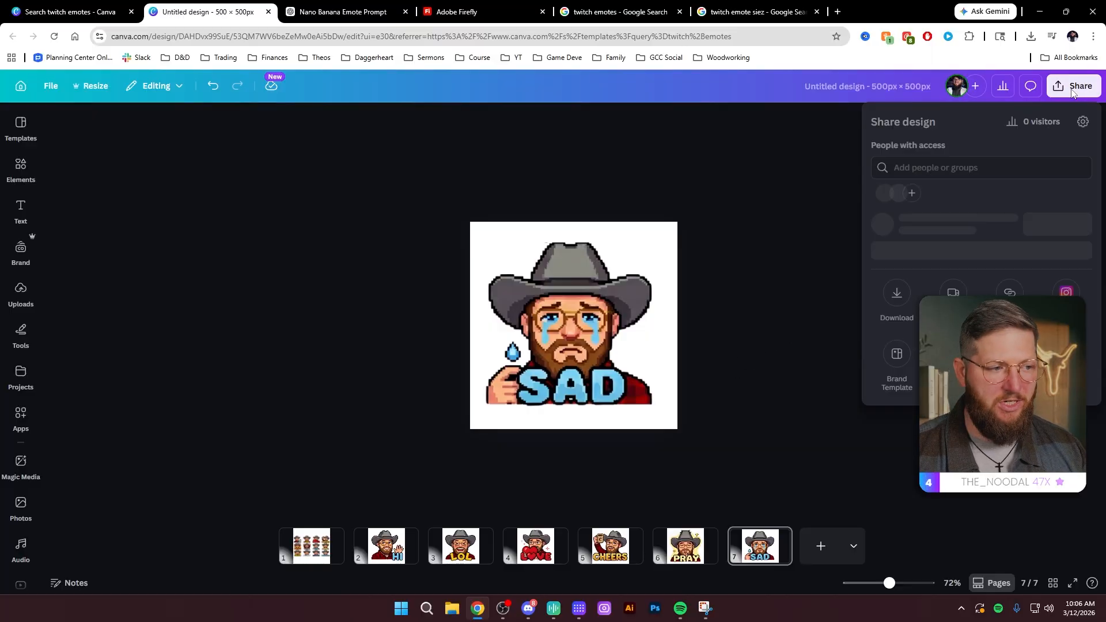
left_click(896, 323)
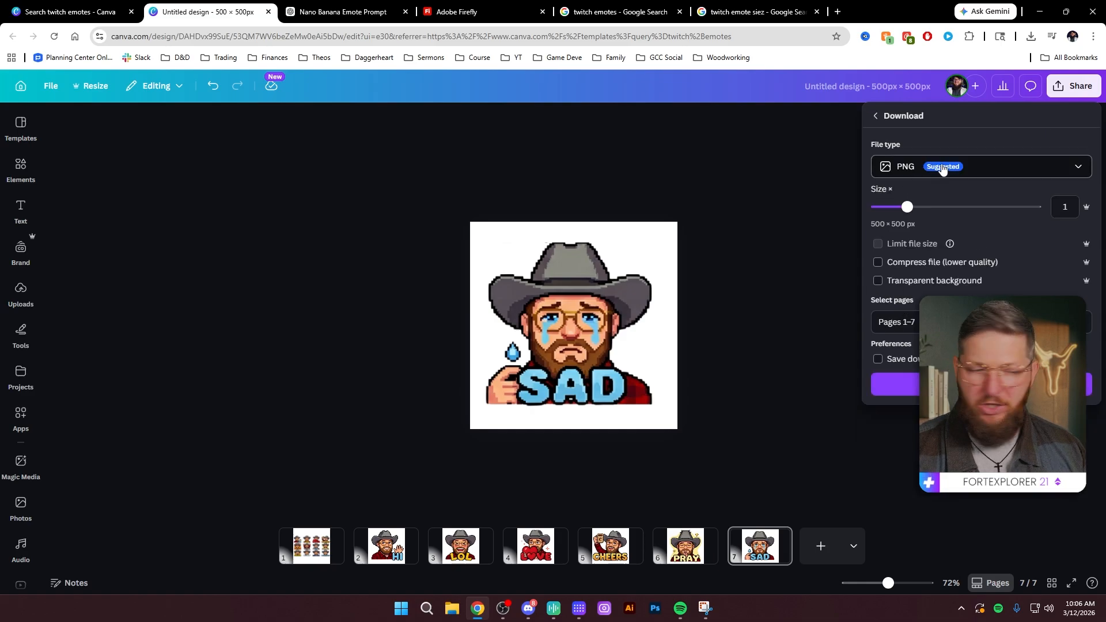
left_click(878, 281)
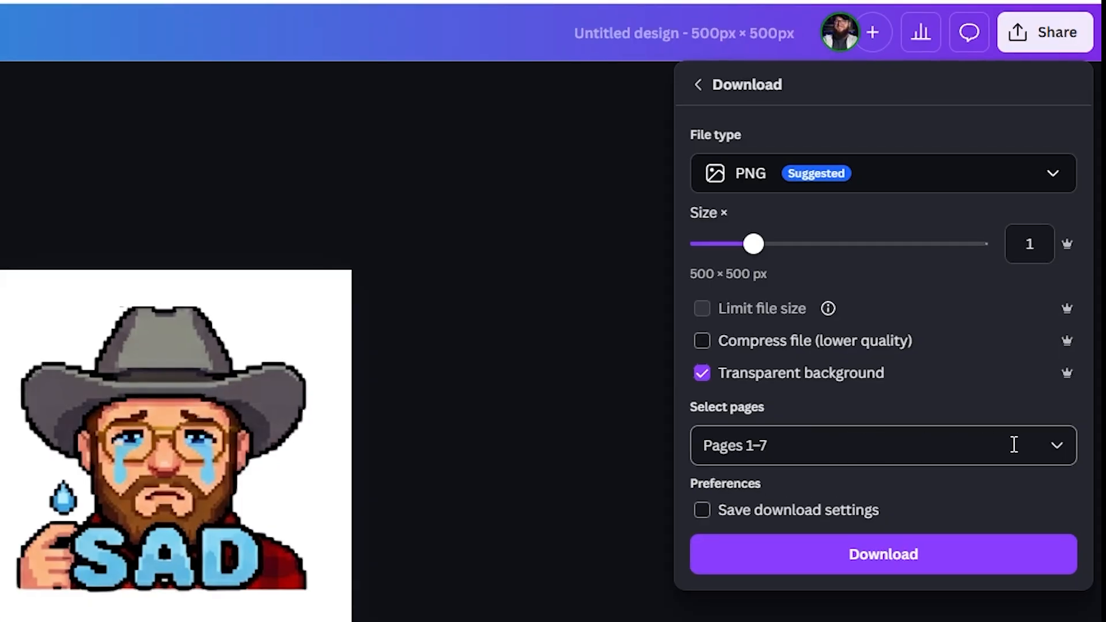
Step: Restrict the download to pages 2–6, then close the download settings
left_click(1058, 452)
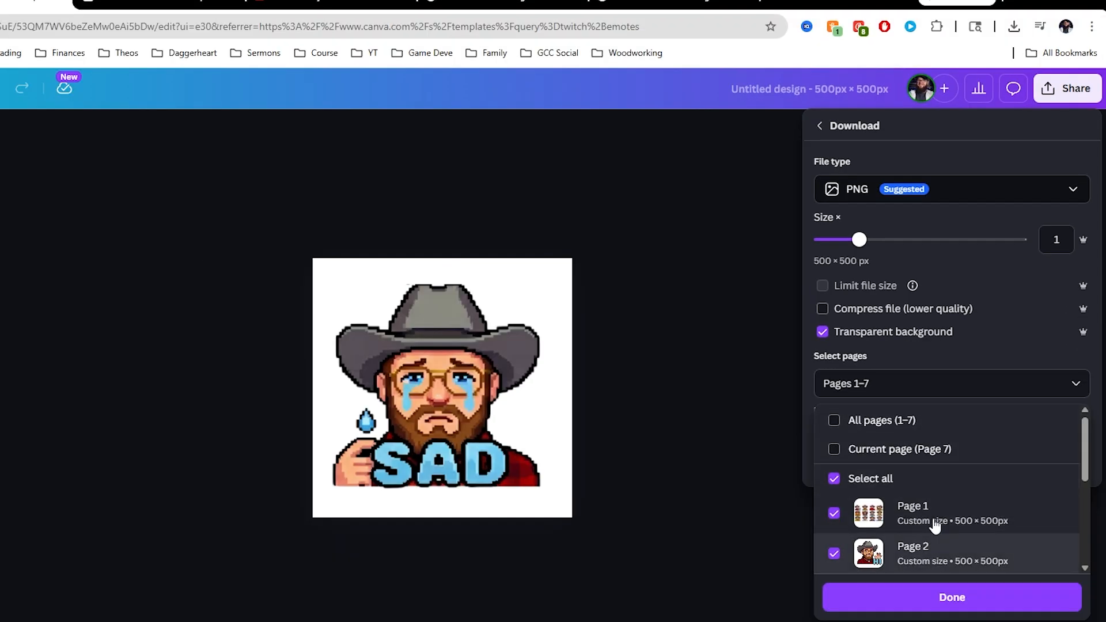
scroll(922, 507, "down", 2)
scroll(838, 487, "up", 2)
left_click(835, 479)
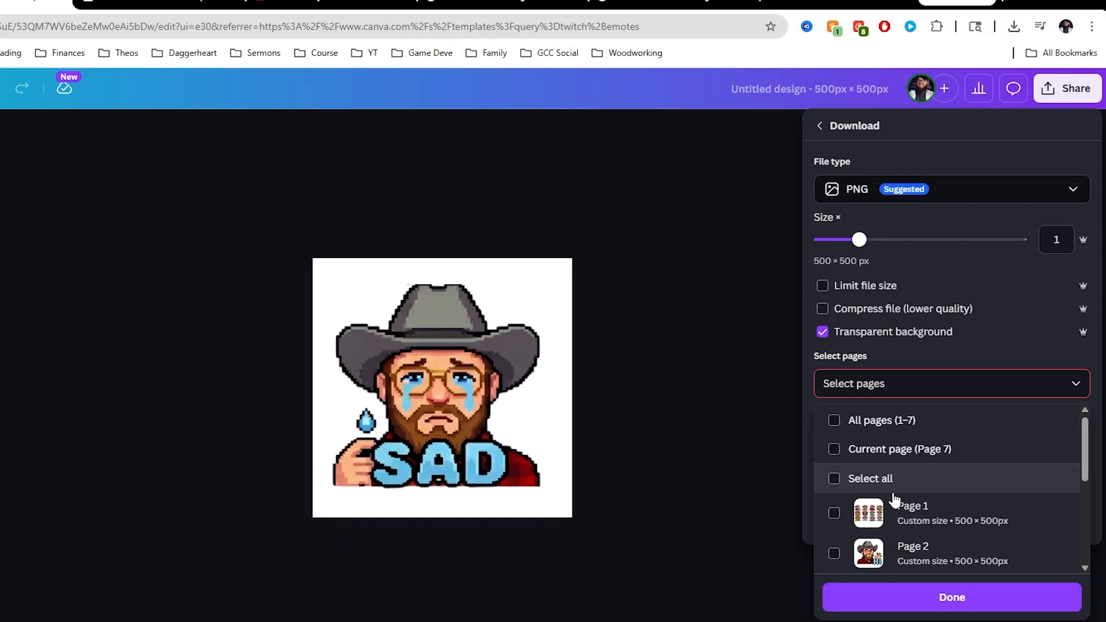
scroll(858, 496, "down", 2)
left_click(834, 483)
left_click(835, 522)
scroll(835, 518, "down", 3)
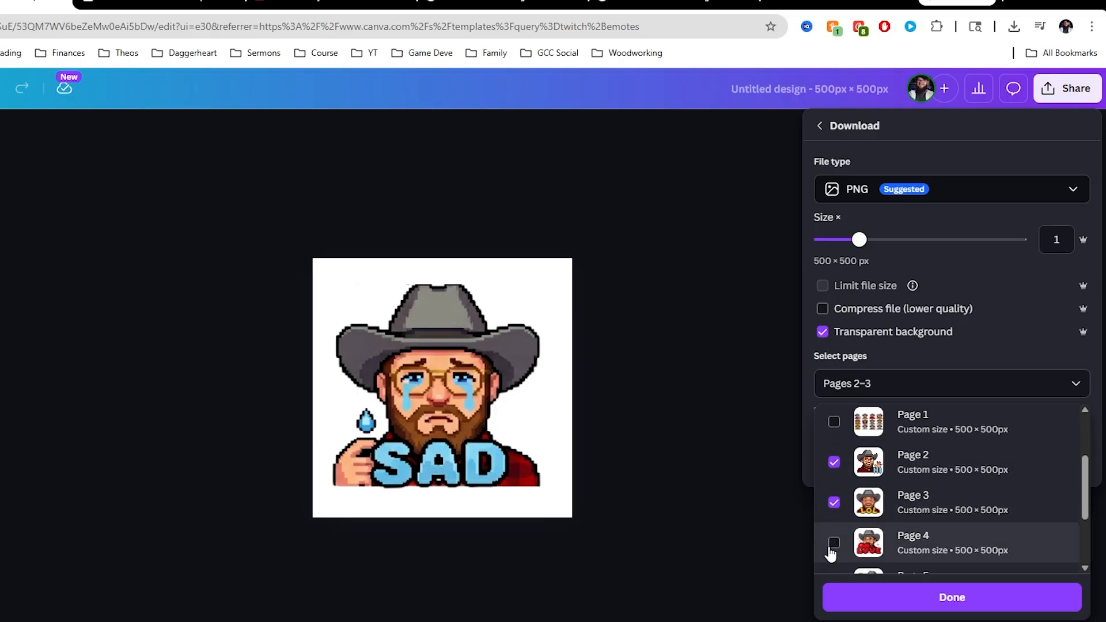
left_click(835, 471)
left_click(834, 512)
left_click(834, 552)
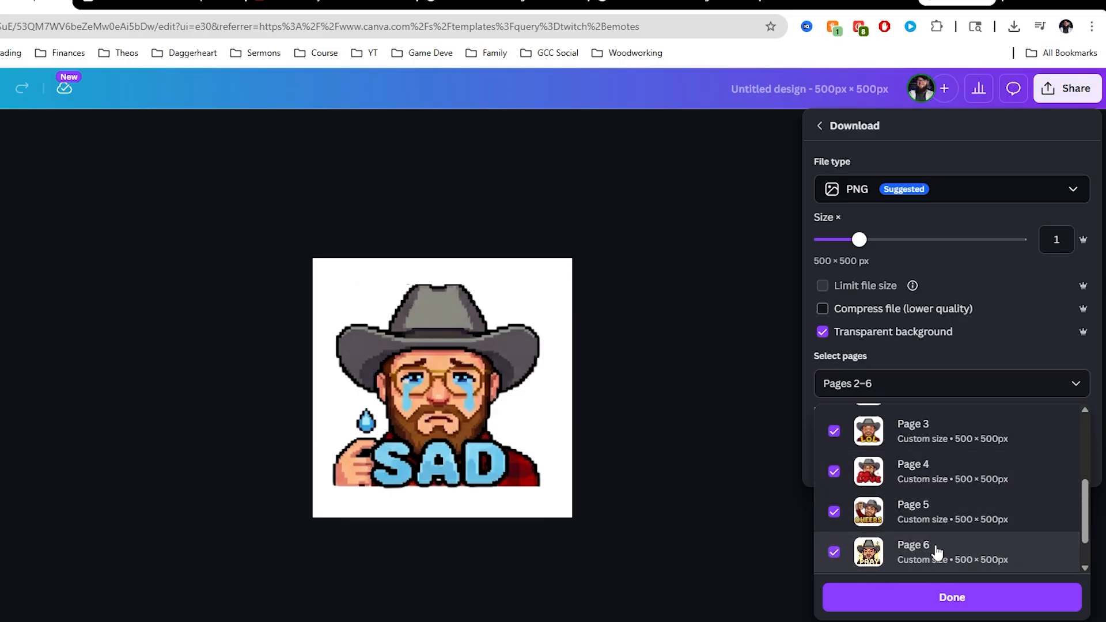
left_click(950, 598)
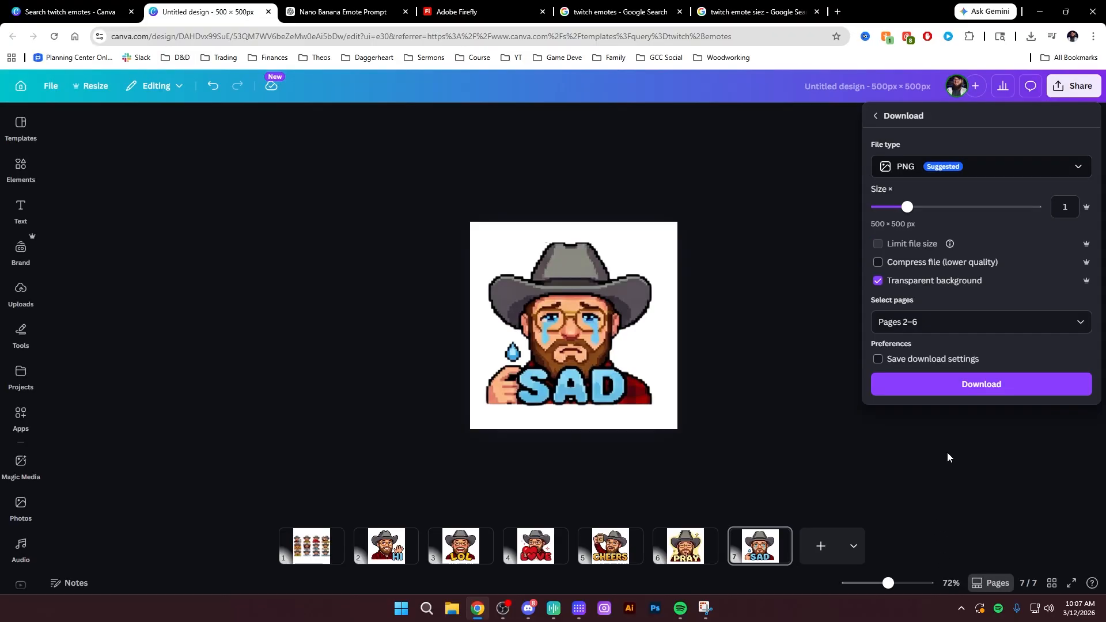
left_click(810, 447)
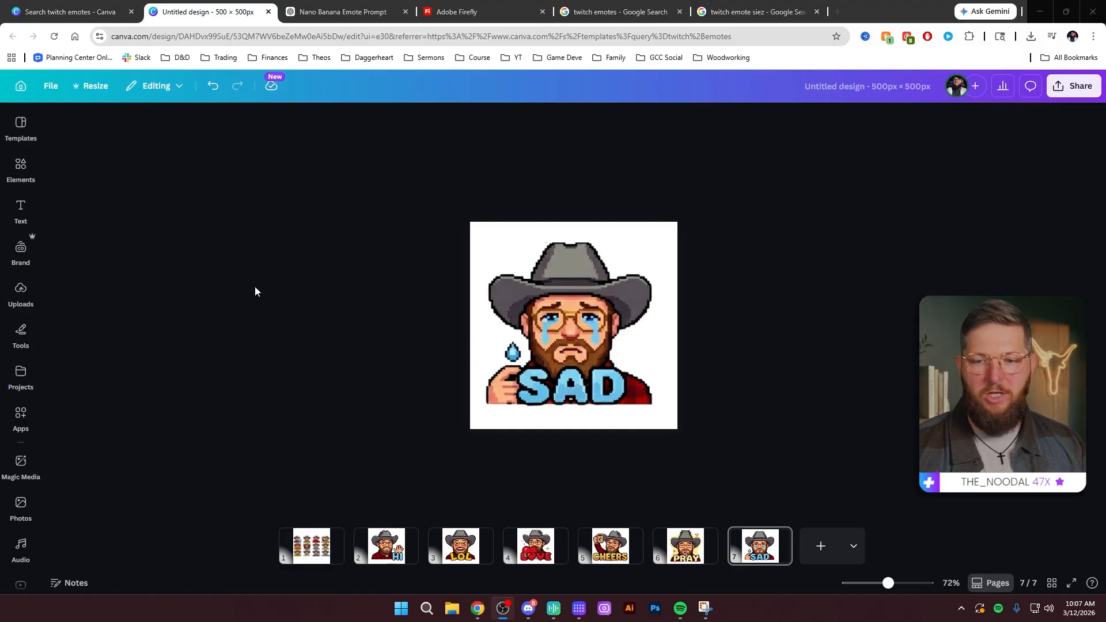
left_click(255, 287)
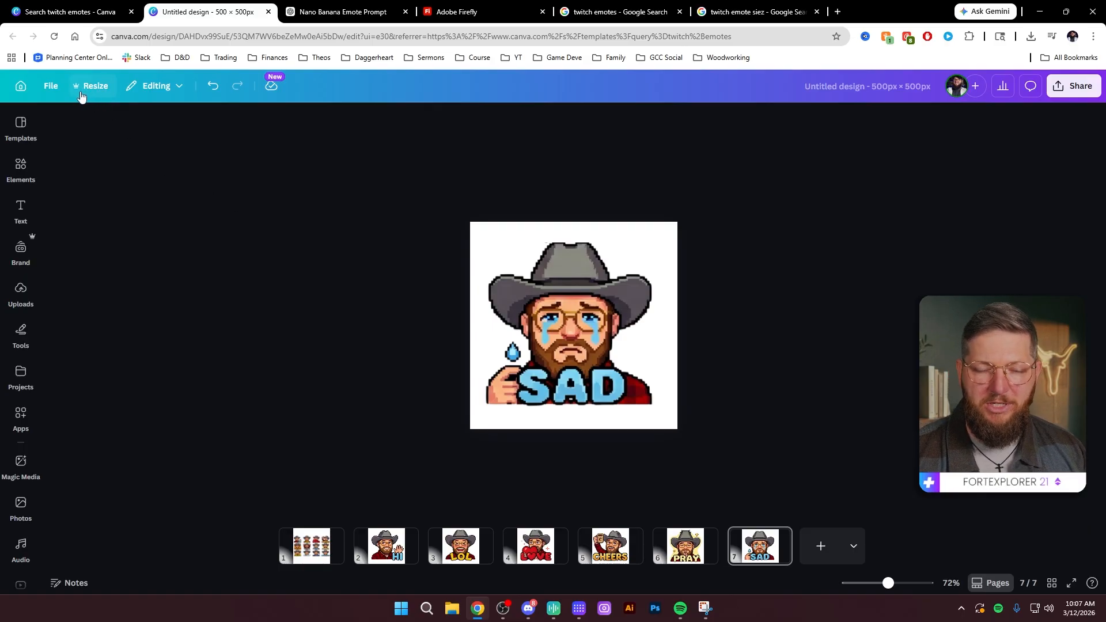
left_click(1074, 87)
left_click(781, 298)
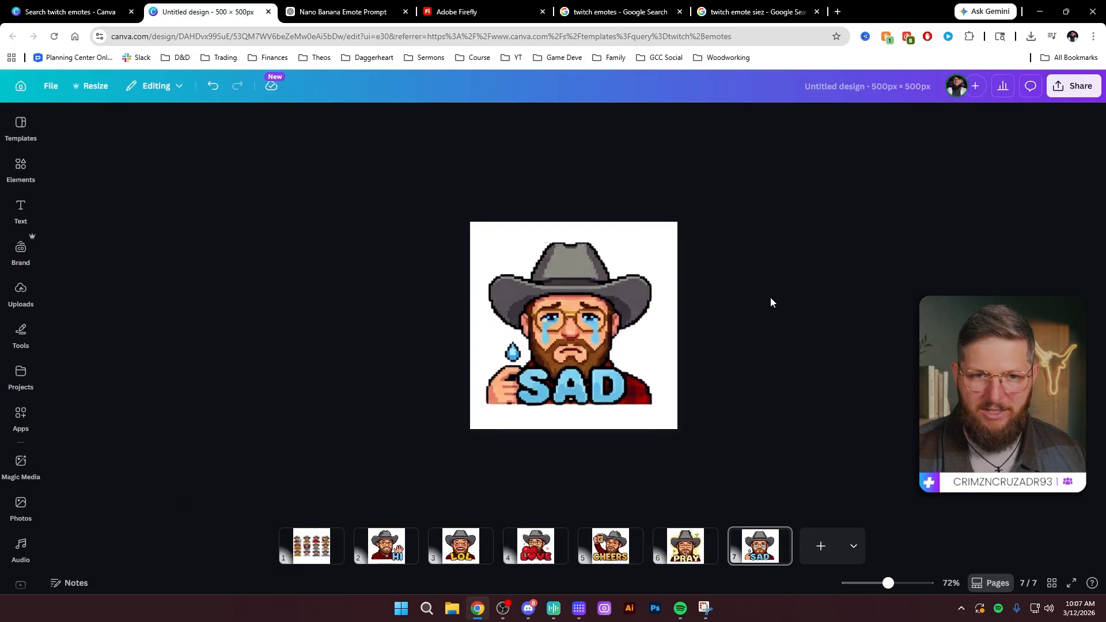
Step: Copy the whole seven-page design and resize the copy to a custom 112 × 112 px, and open that copy
left_click(94, 91)
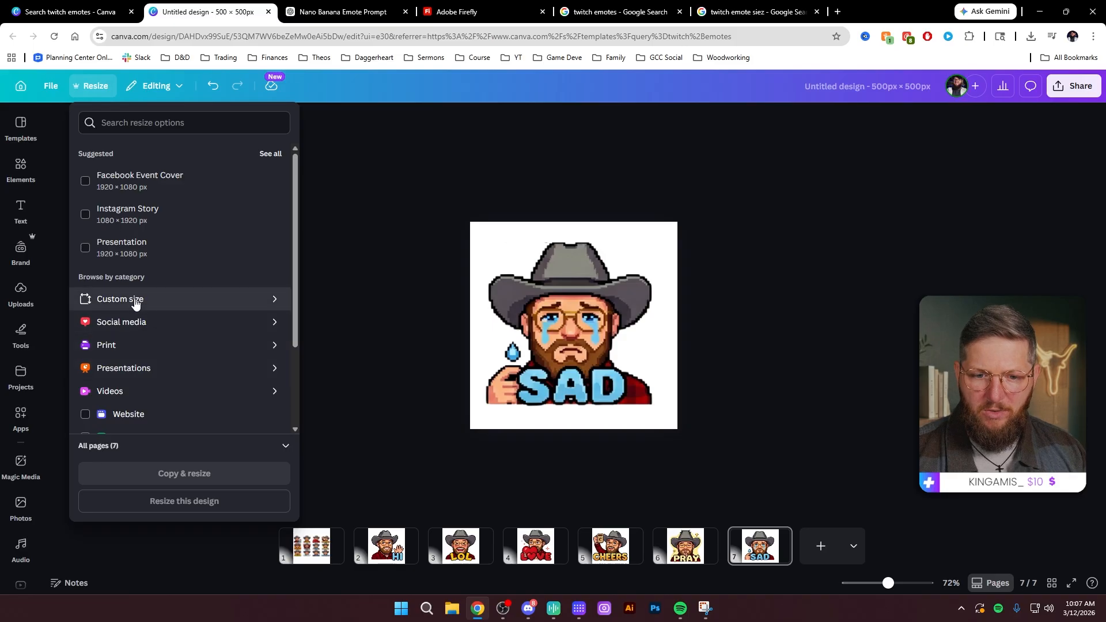
left_click(242, 484)
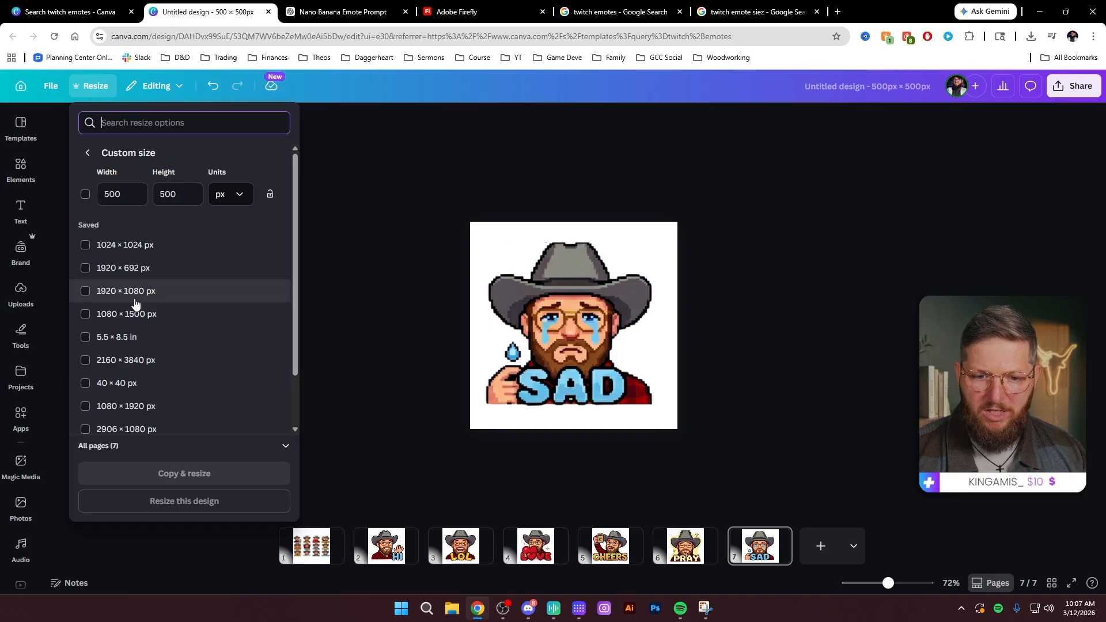
left_click(121, 195)
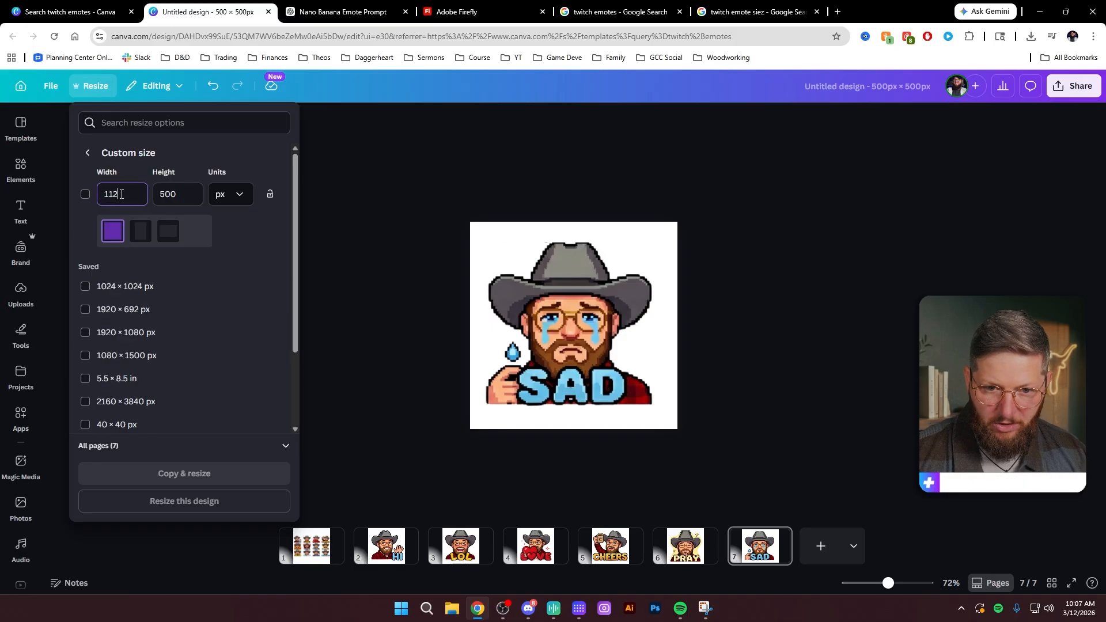
key("Tab")
type("11")
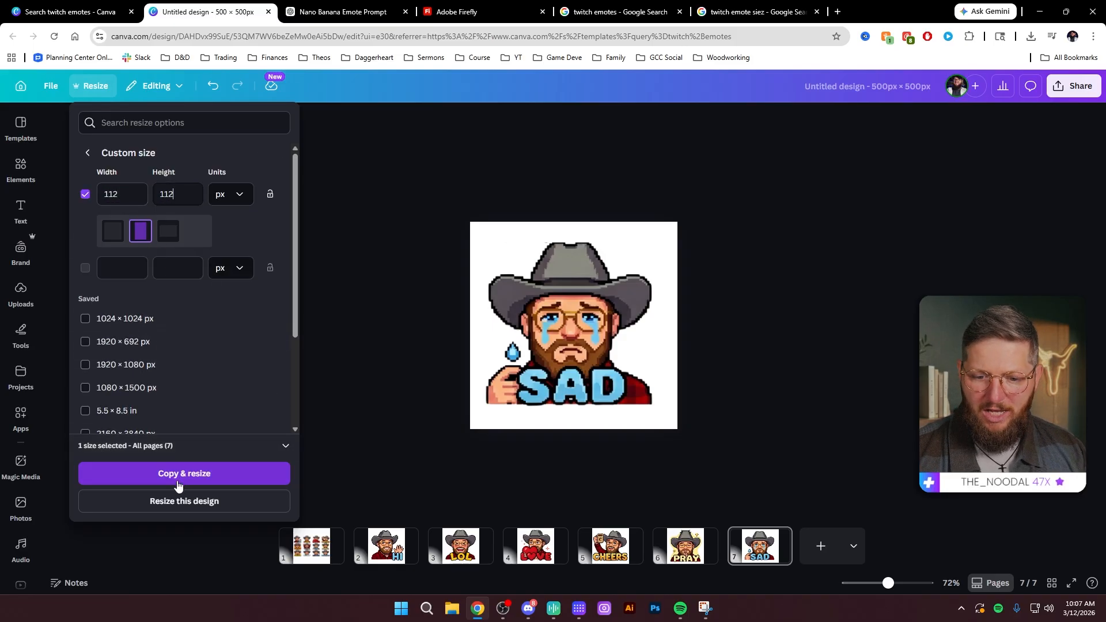
left_click(186, 474)
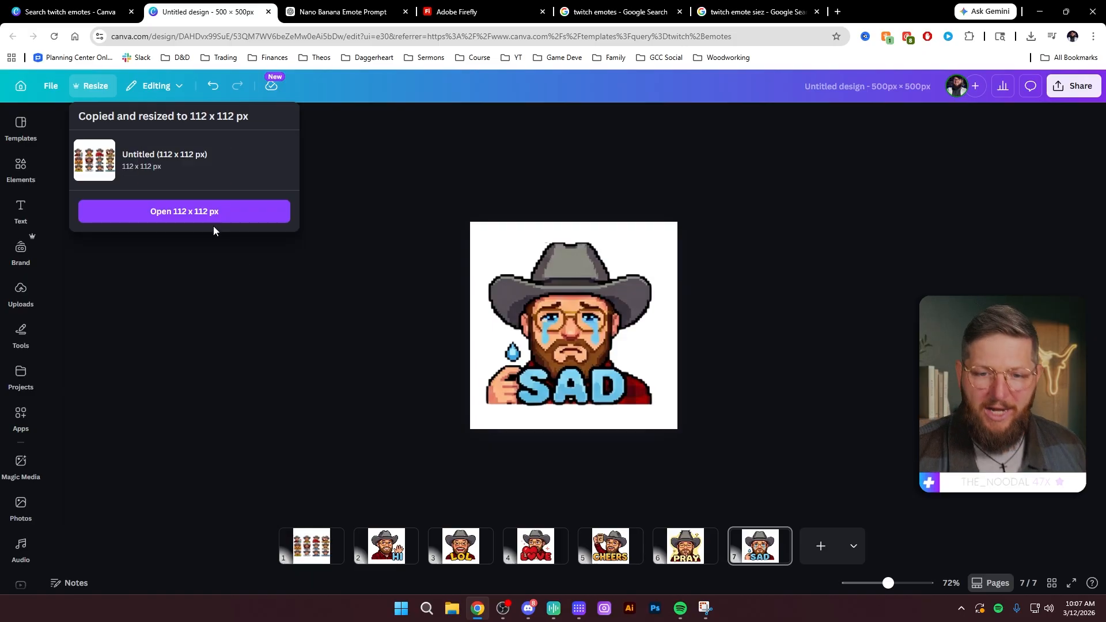
left_click(211, 210)
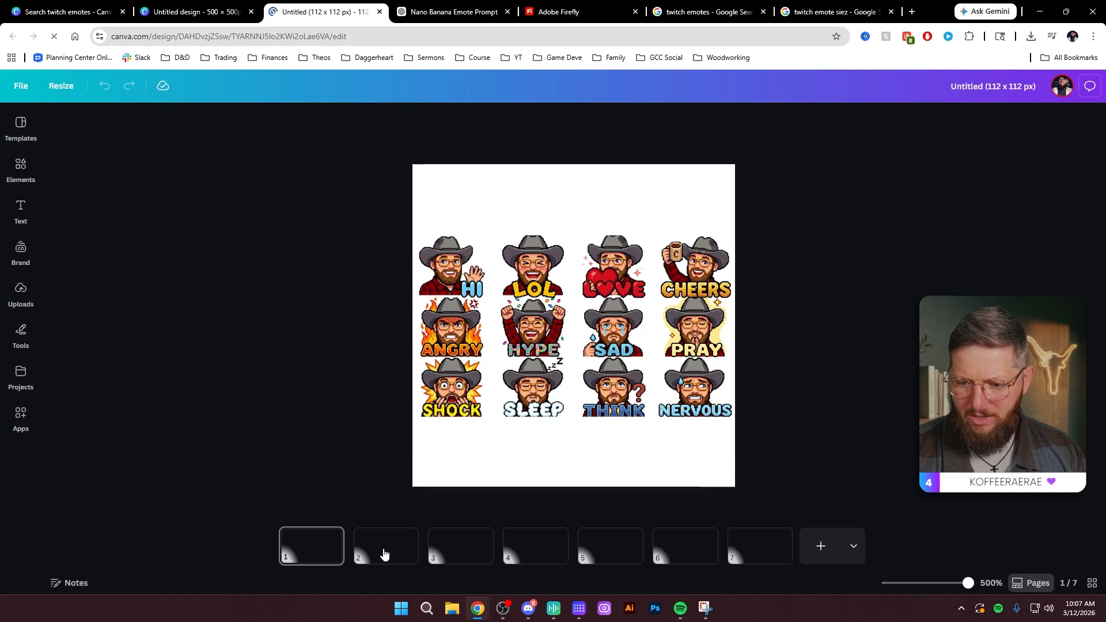
Step: Enlarge the HI emote slightly on page 2 of the 112 × 112 px copy, with its frame flush against the page's right edge
left_click(382, 553)
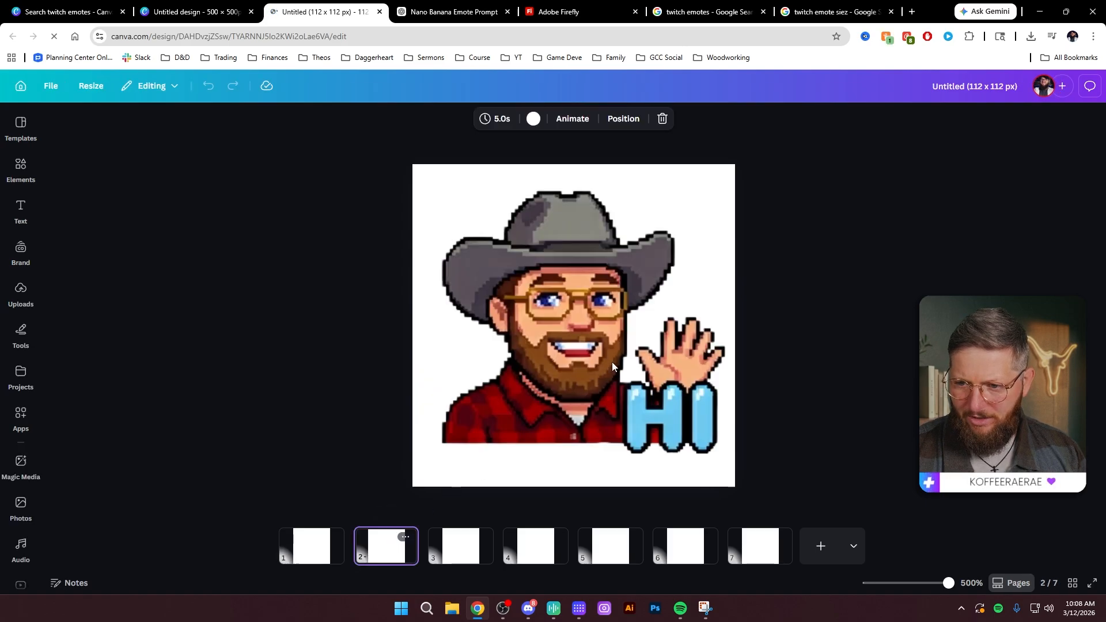
left_click(729, 448)
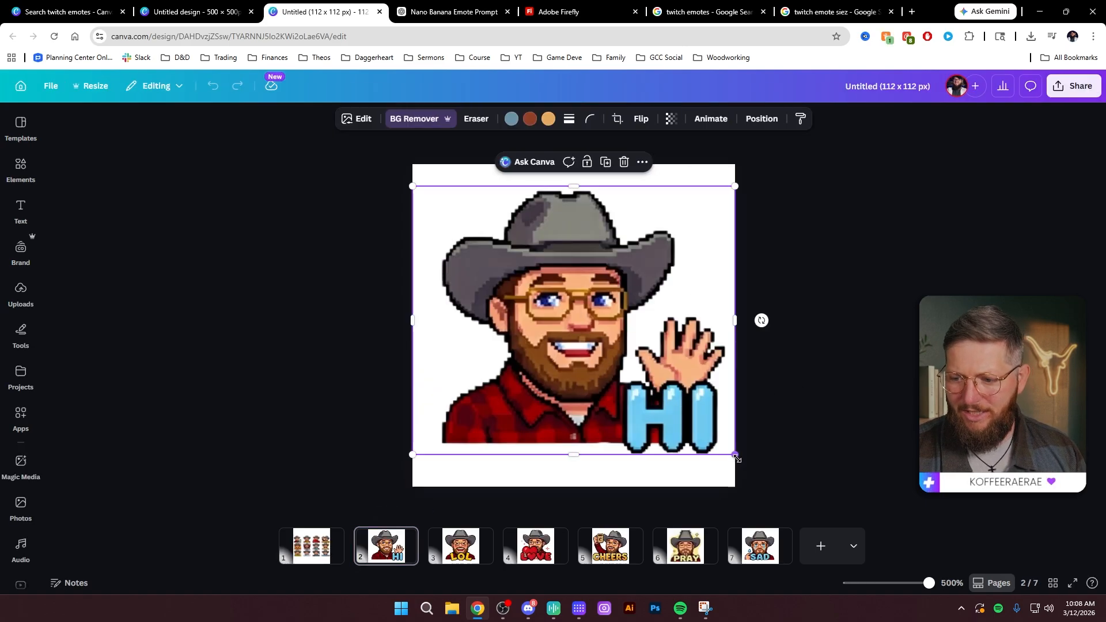
left_click_drag(735, 455, 759, 472)
key("ctrl+z")
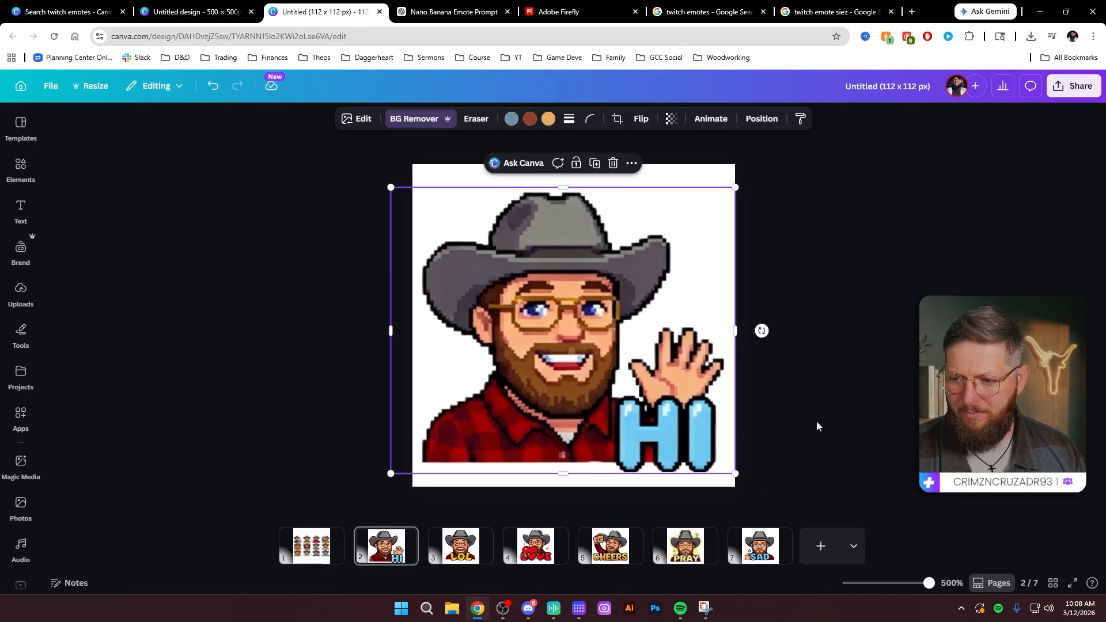
left_click(818, 424)
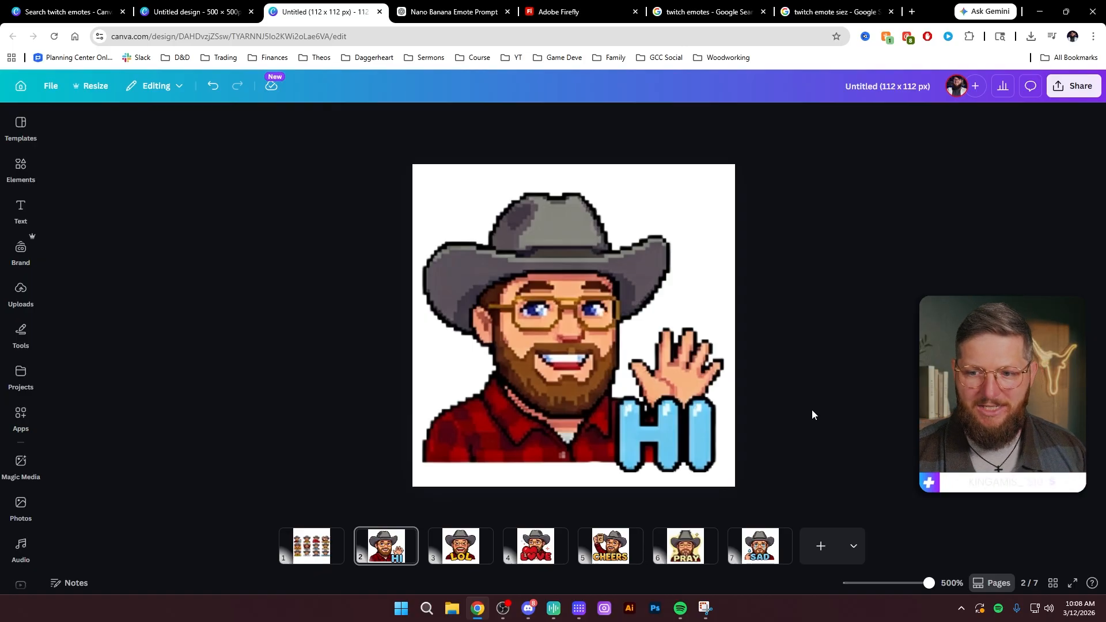
left_click(91, 84)
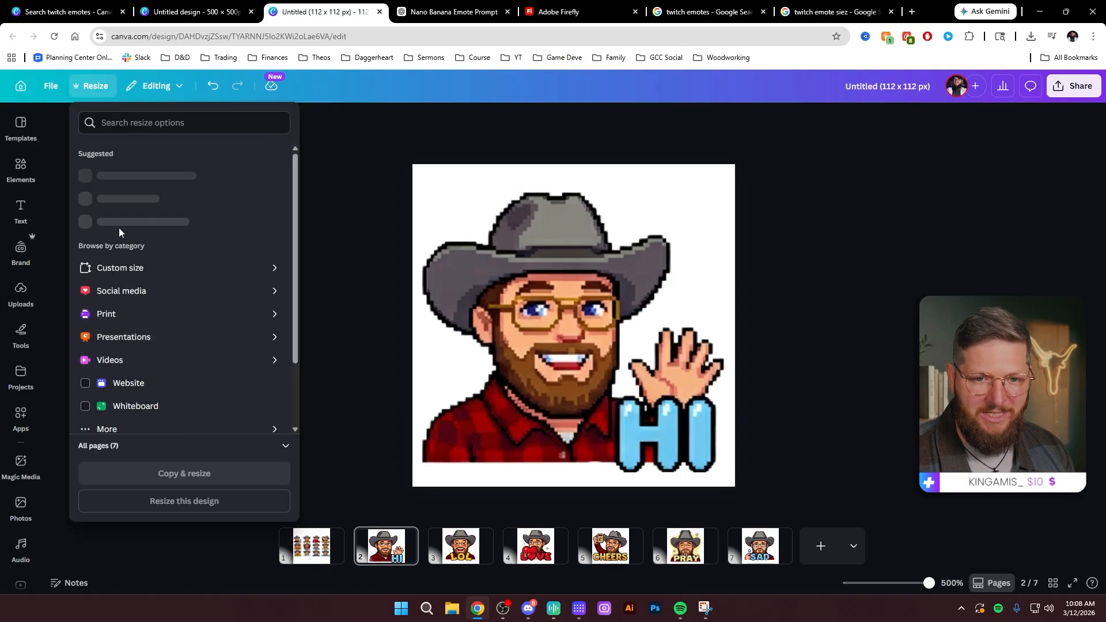
left_click(334, 238)
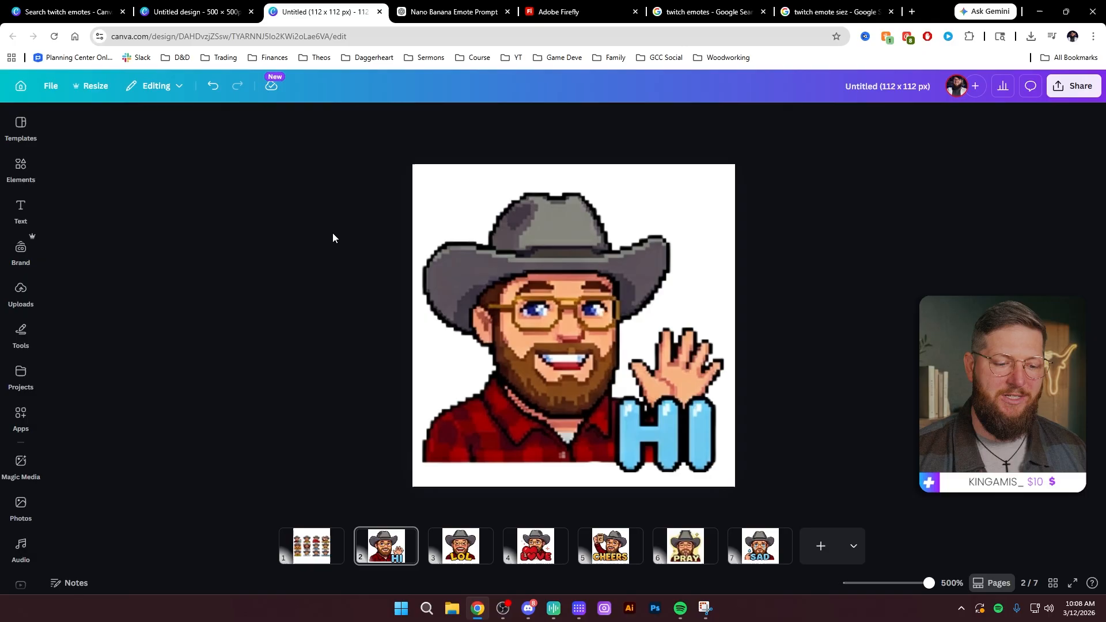